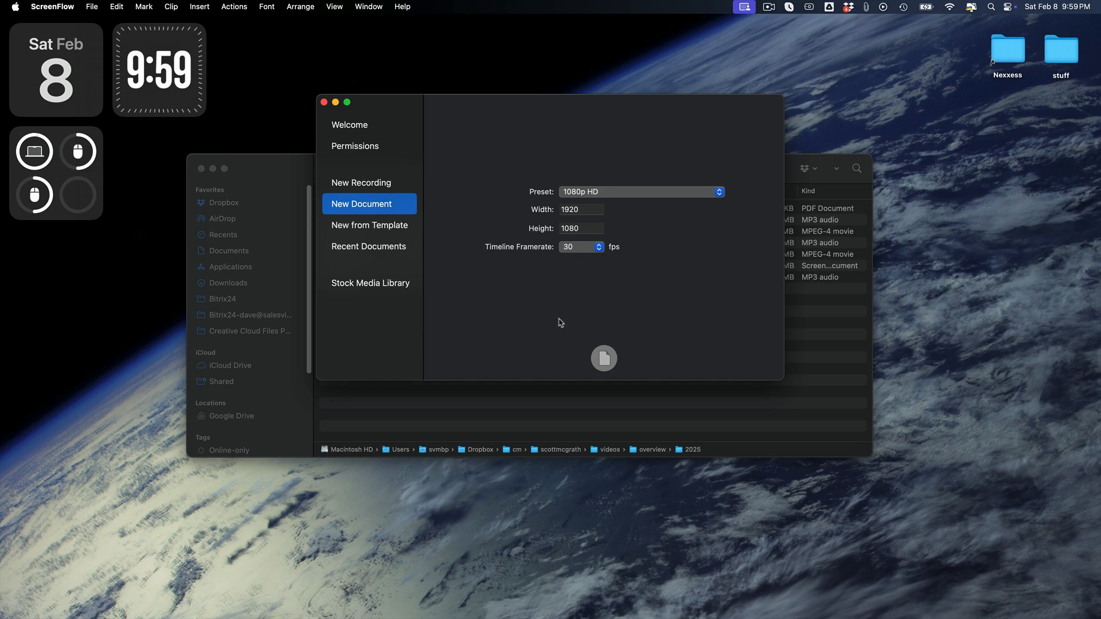
- Create a 1080p HD document at 30 fps and place Nexxess Trust Solutions_2.mp4 at the start of the first timeline track
left_click(604, 359)
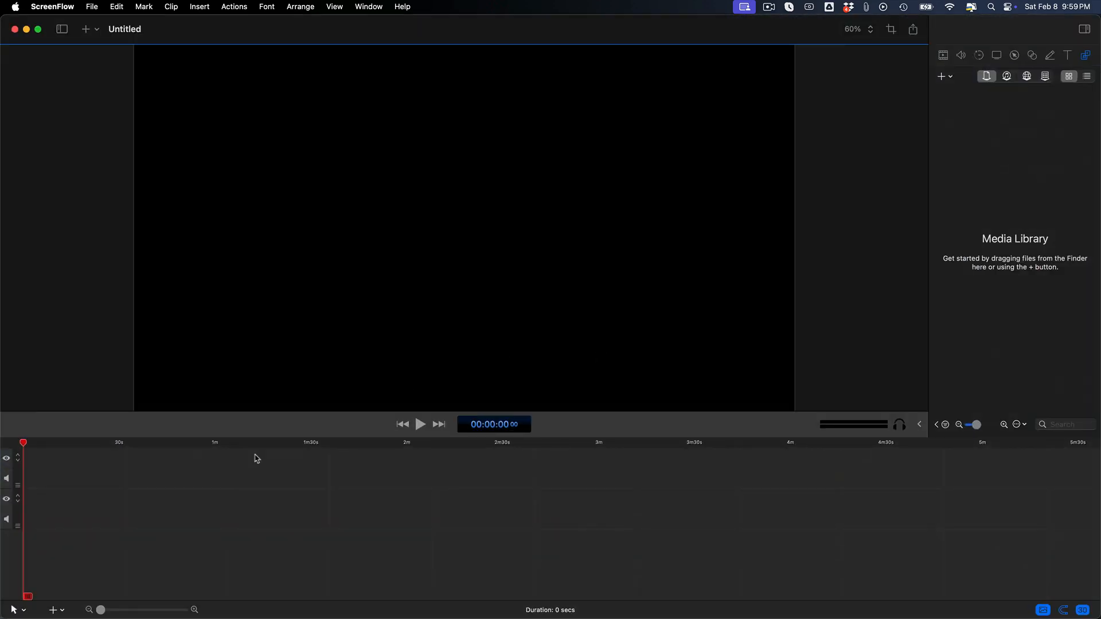
left_click(237, 463)
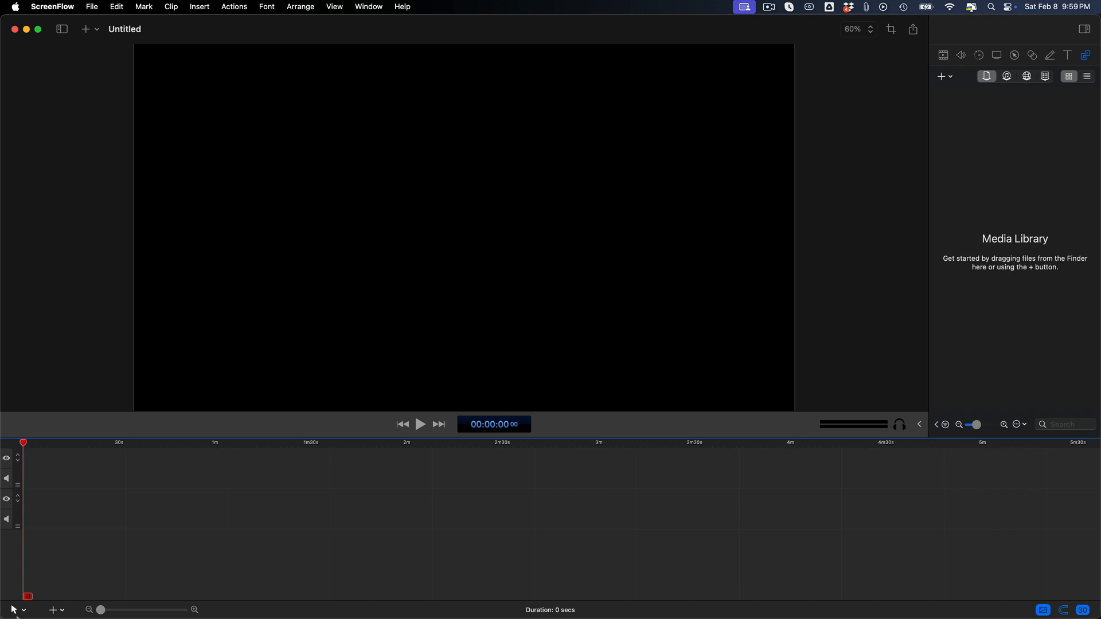
left_click(41, 597)
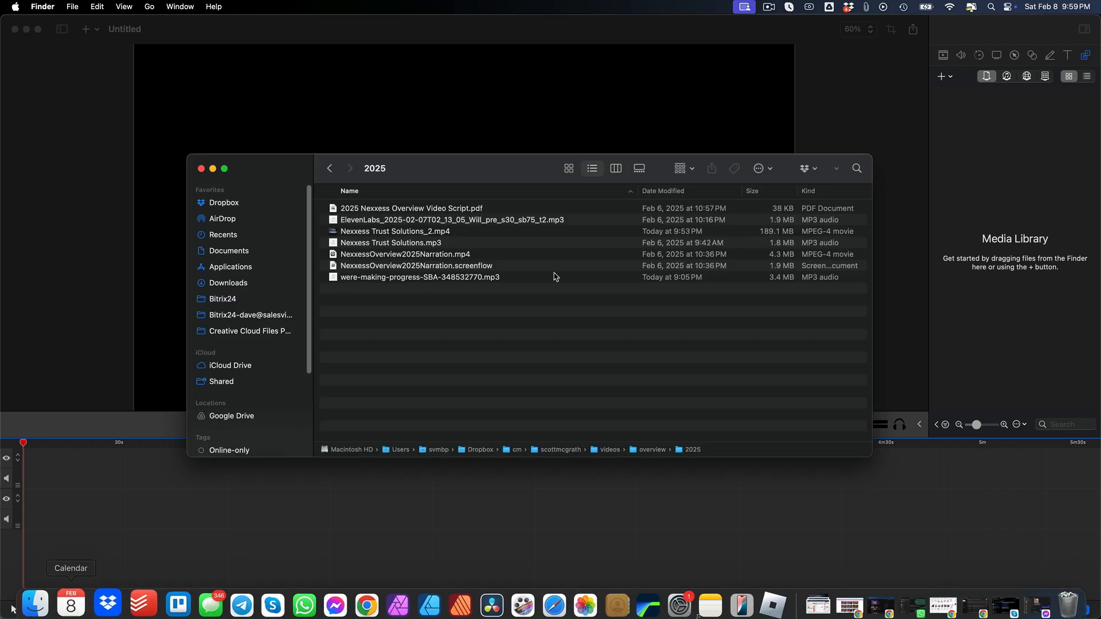
left_click_drag(468, 179, 590, 150)
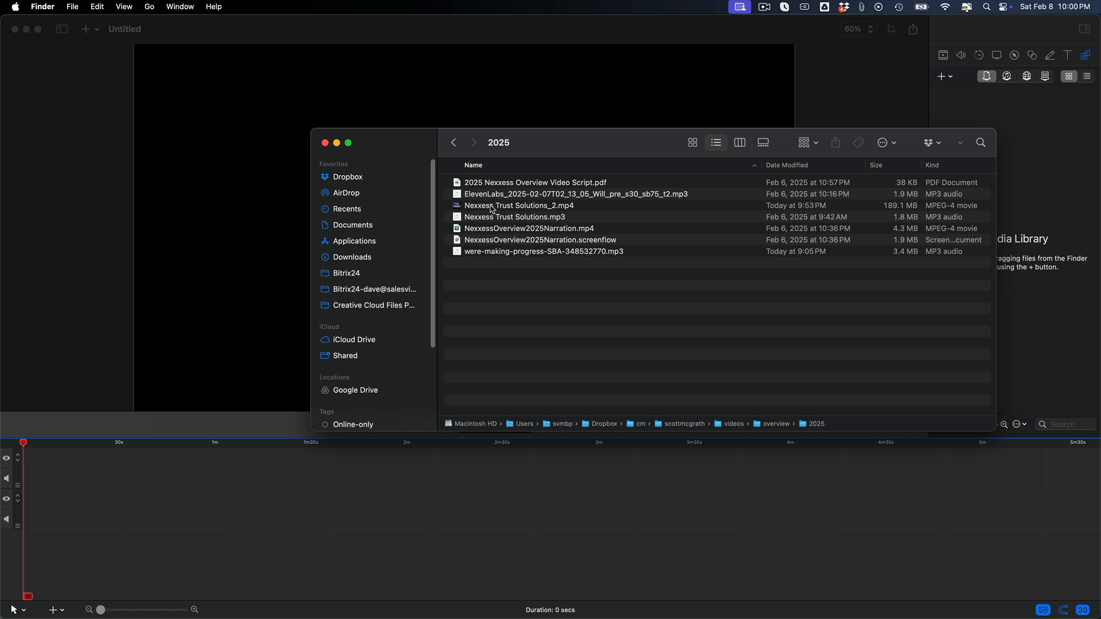
left_click_drag(492, 209, 100, 467)
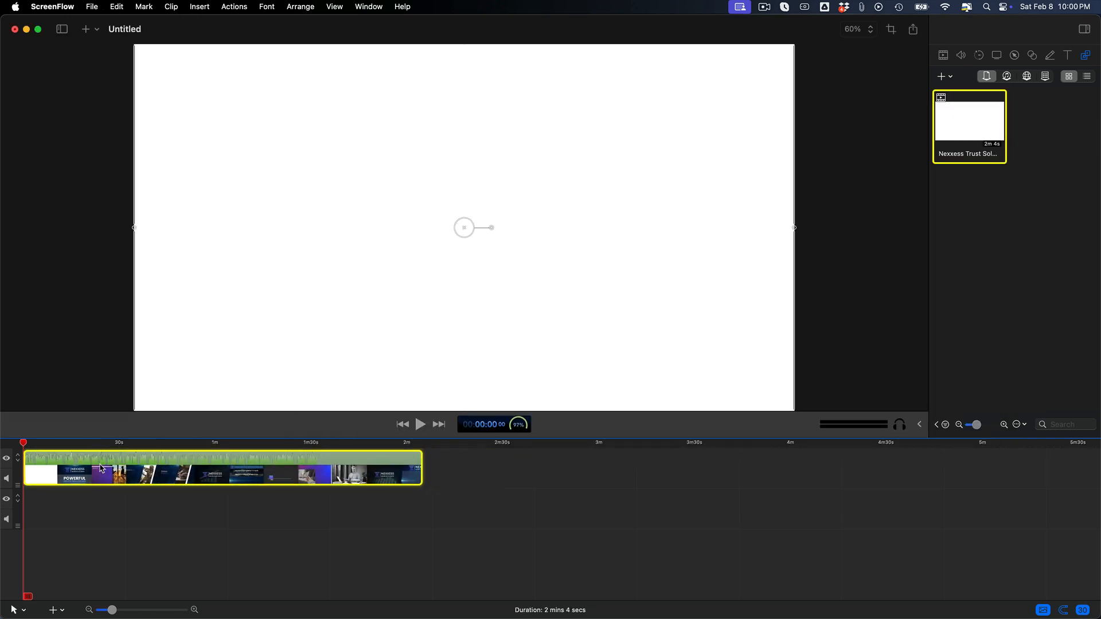
- Place were-making-progress-SBA-348532770.mp3 at the start of the second track, below the video clip
left_click(40, 593)
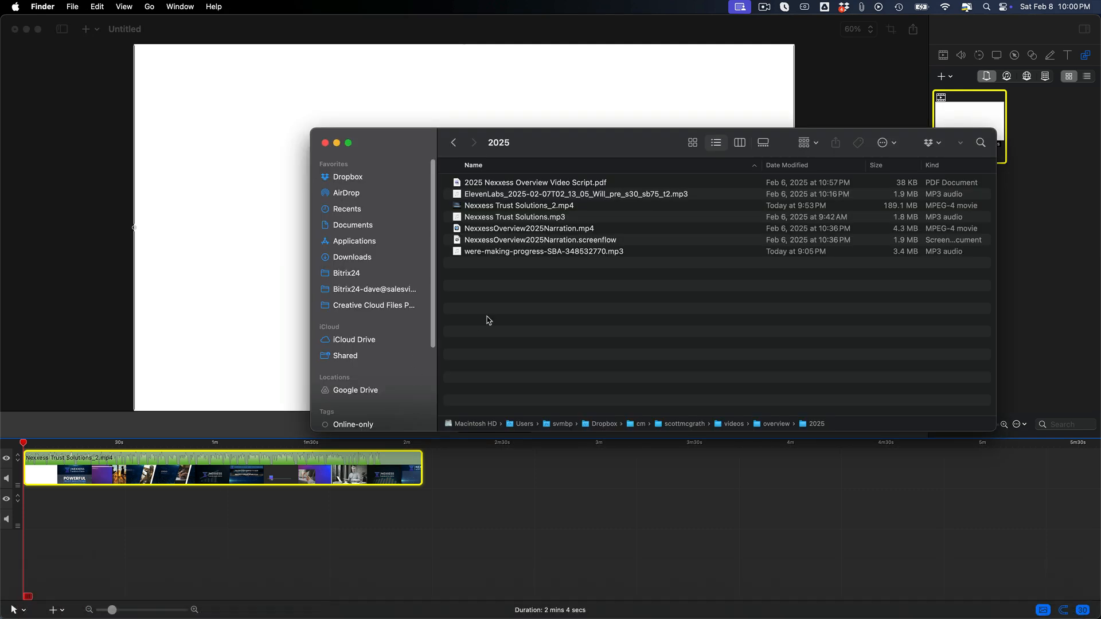
left_click(255, 575)
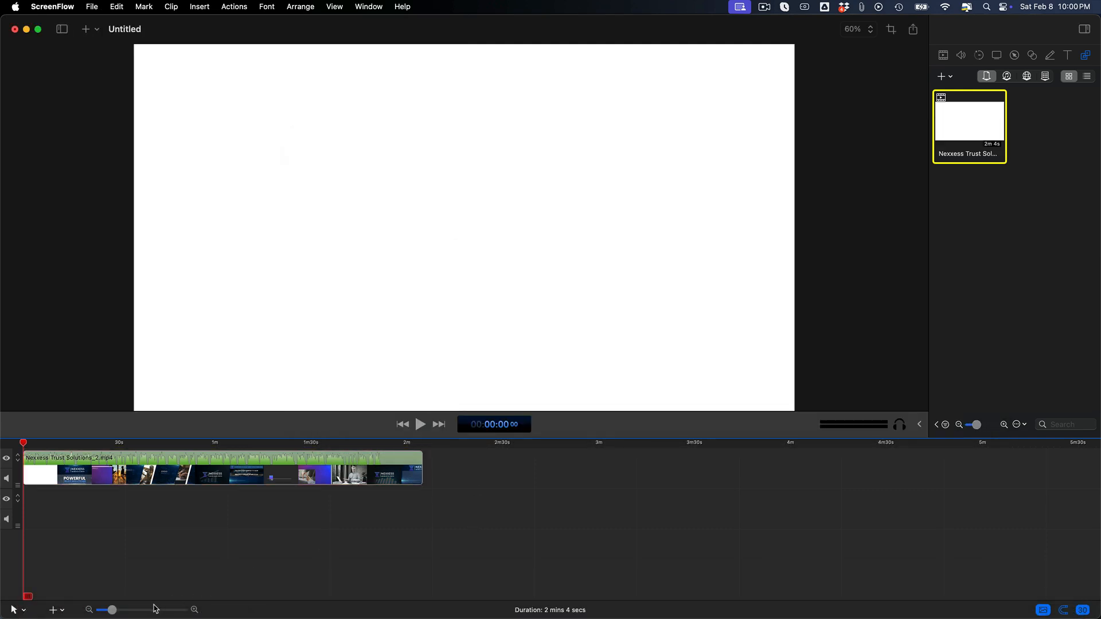
left_click_drag(114, 611, 129, 612)
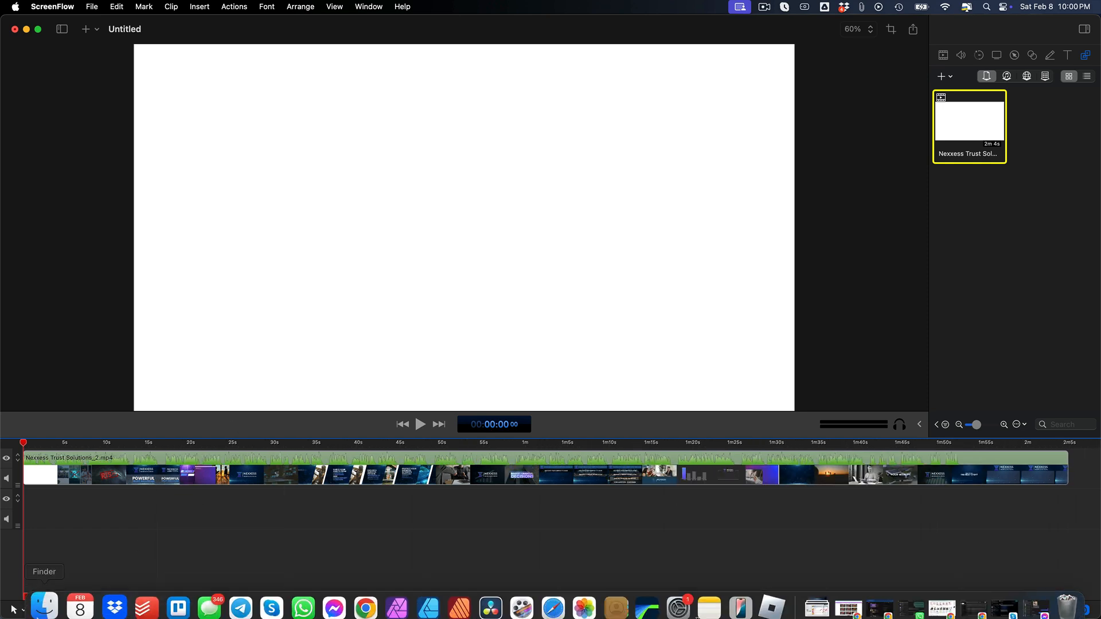
left_click(37, 599)
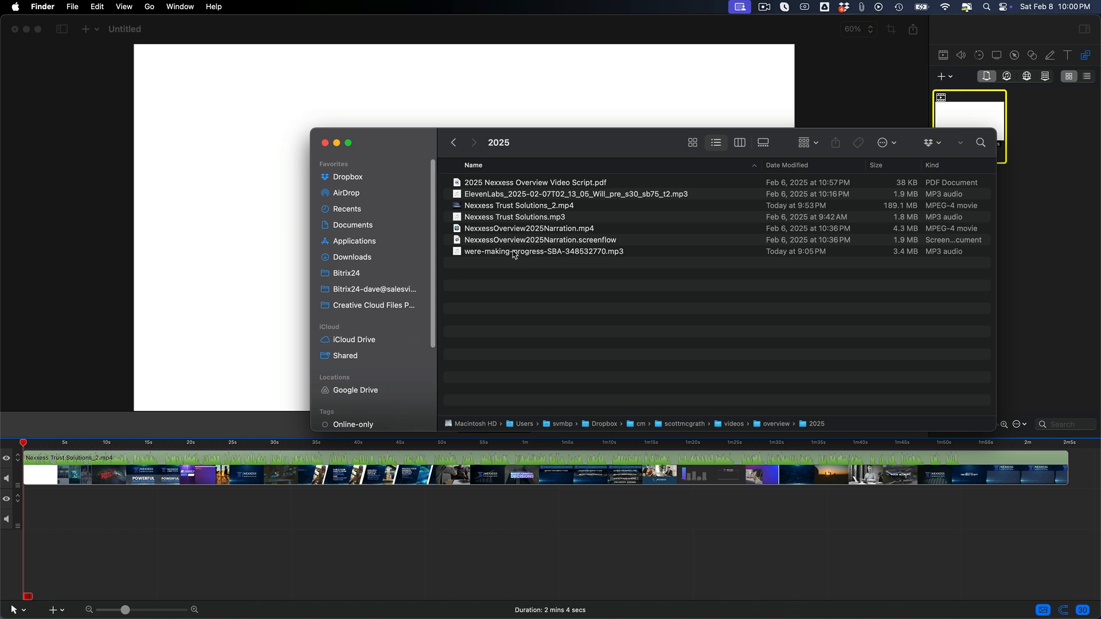
left_click_drag(514, 255, 106, 519)
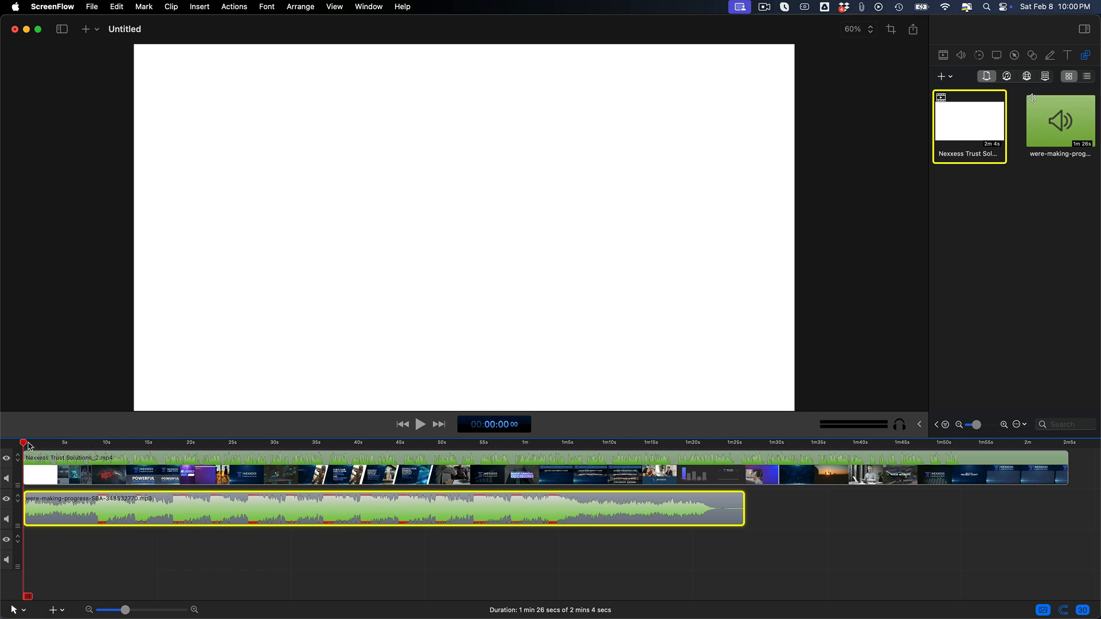
- Play the opening of the timeline to hear the music together with the video, and return the playhead near the start
key("space")
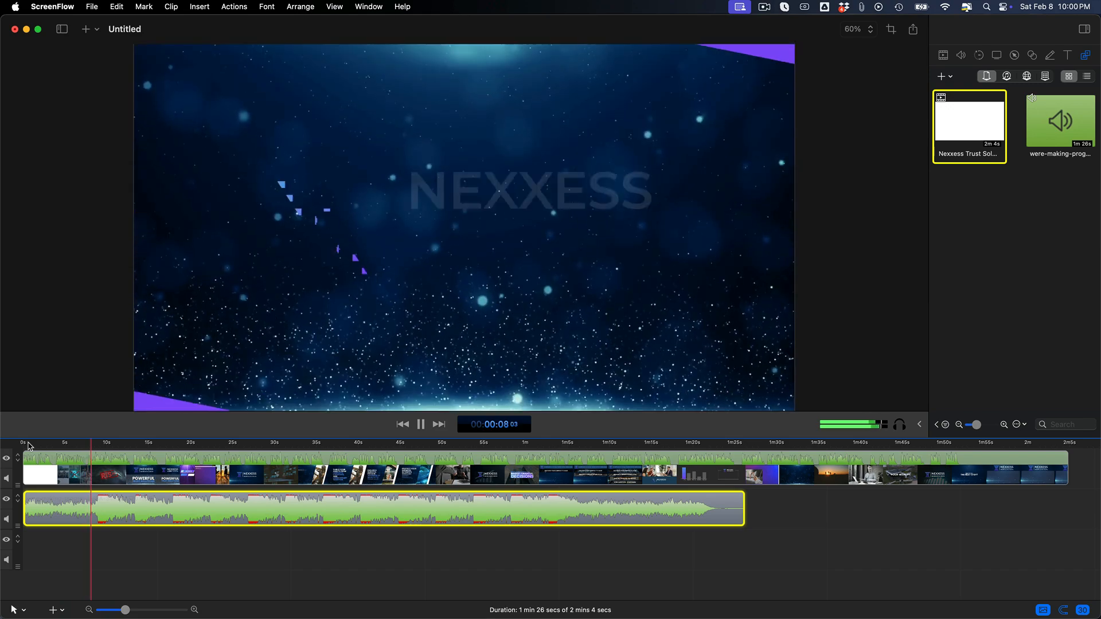
left_click(258, 570)
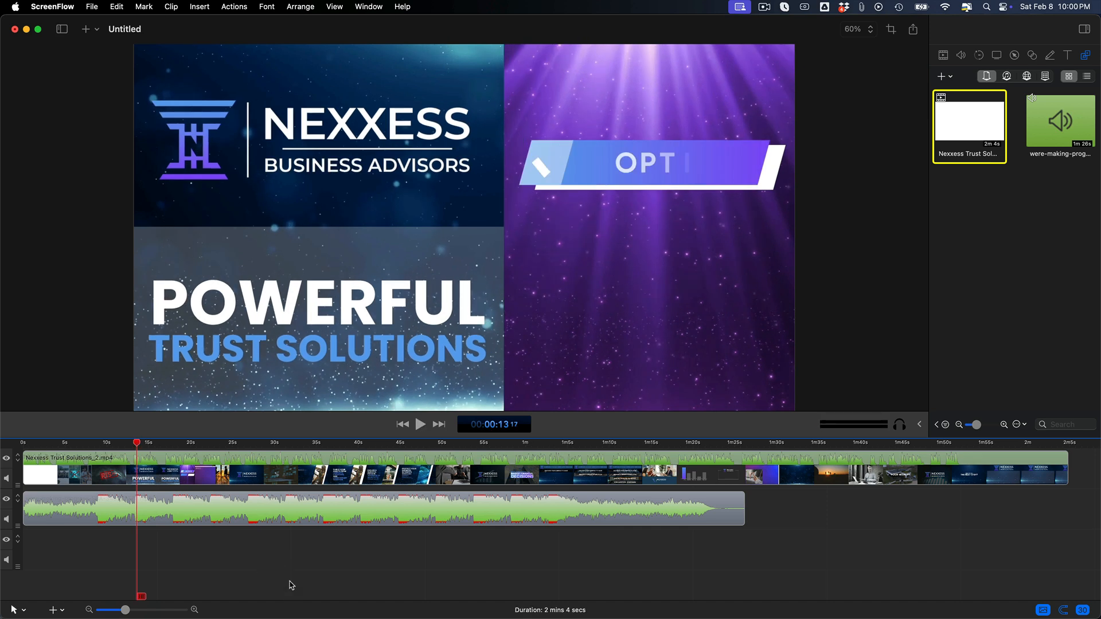
left_click_drag(137, 443, 37, 453)
- Shift the music clip so its end lines up with the end of the video, and play the section from about 1m41s
left_click(33, 516)
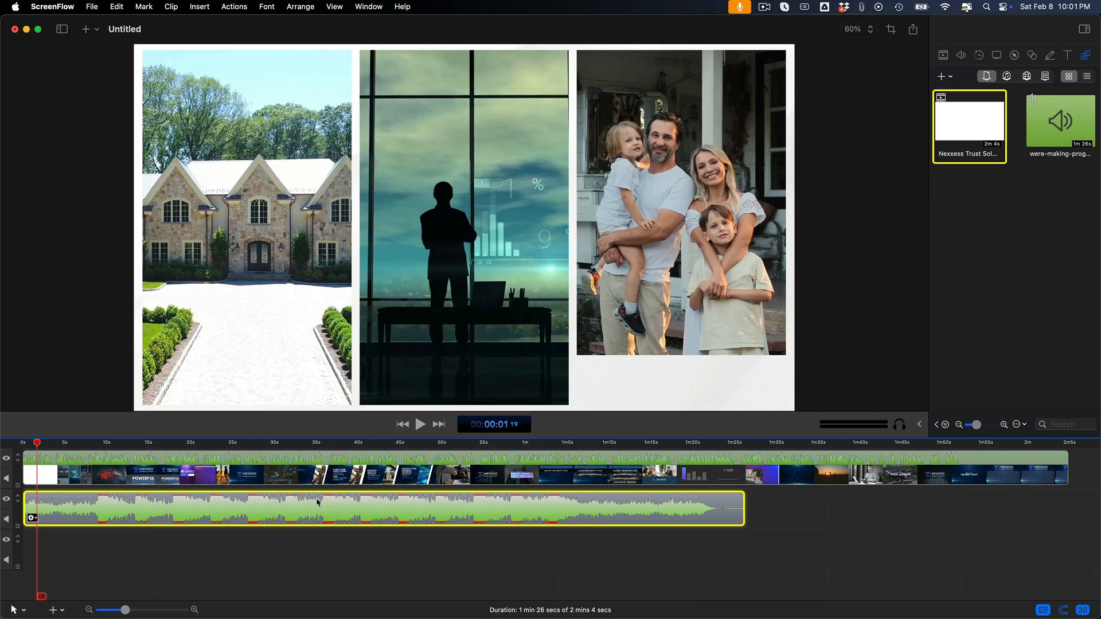
left_click_drag(277, 506, 602, 494)
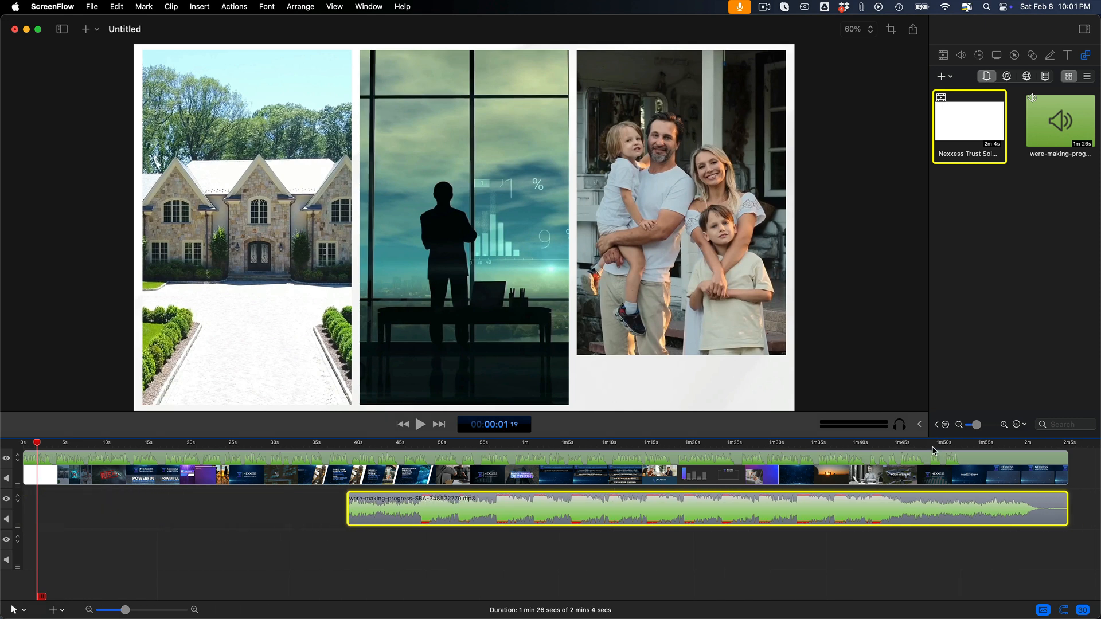
left_click(869, 444)
key("space")
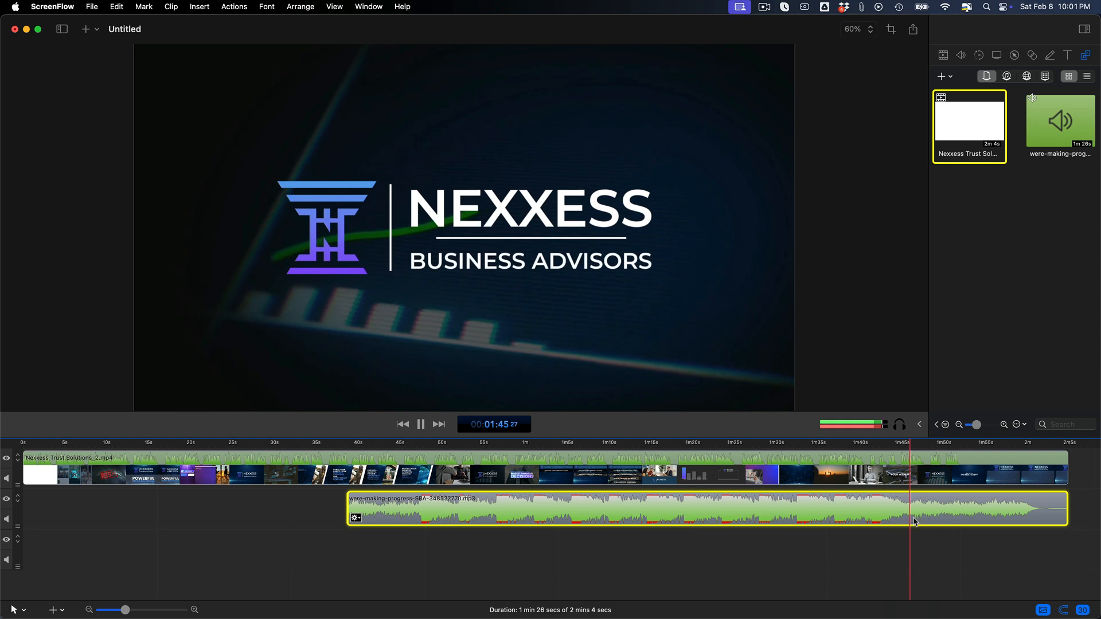
key("space")
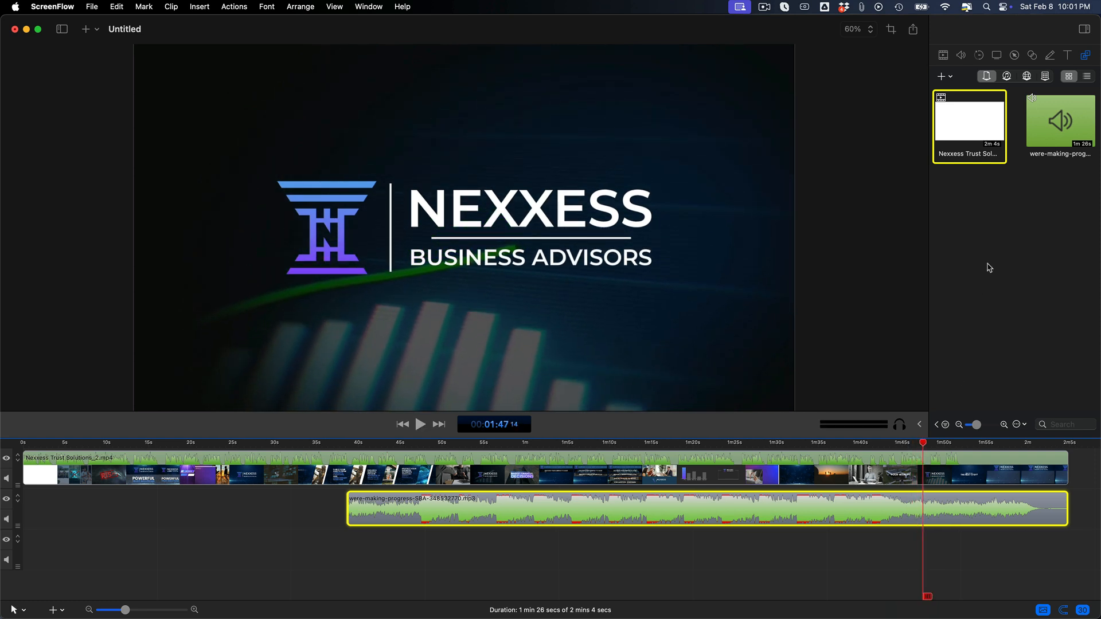
- Lower the whole music clip's volume to 25% and play the closing section to judge the mix
left_click(962, 55)
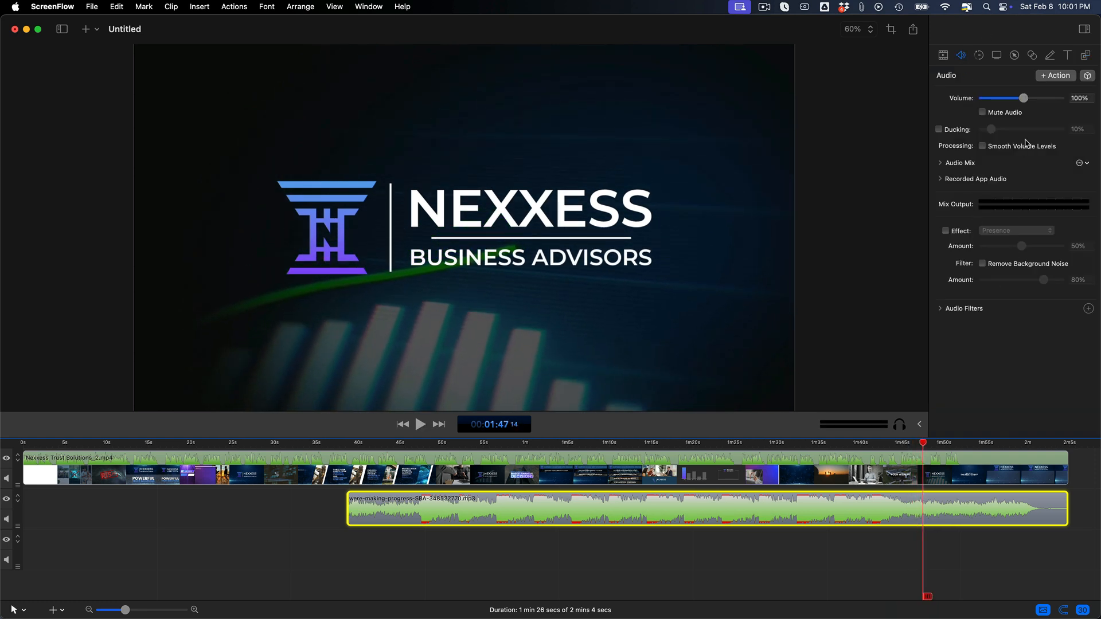
left_click_drag(1024, 99, 995, 102)
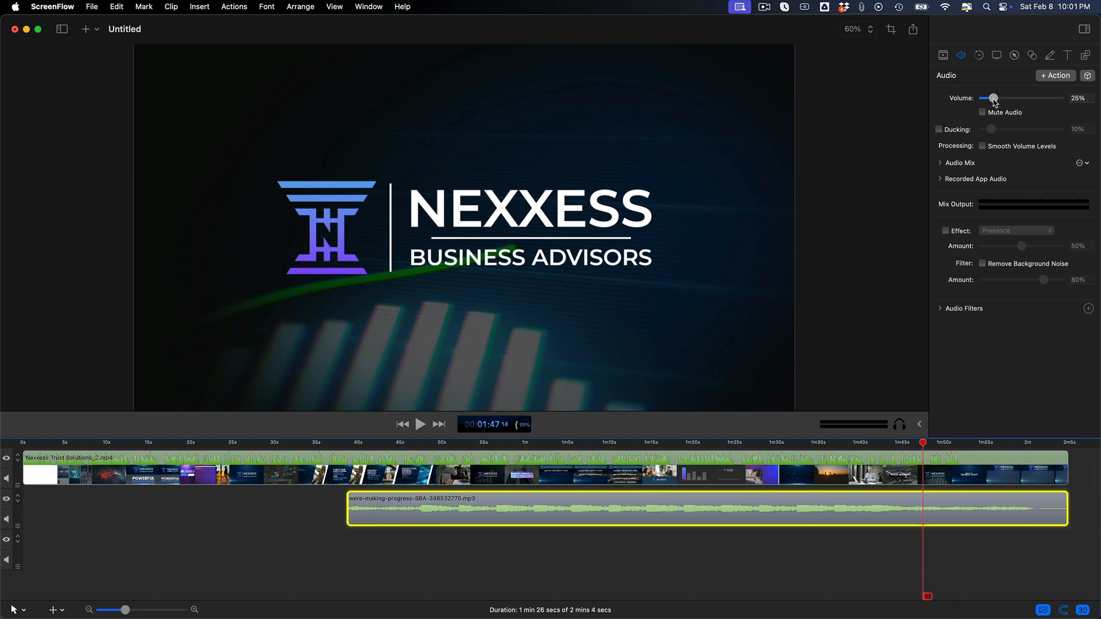
left_click_drag(913, 445, 876, 446)
key("space")
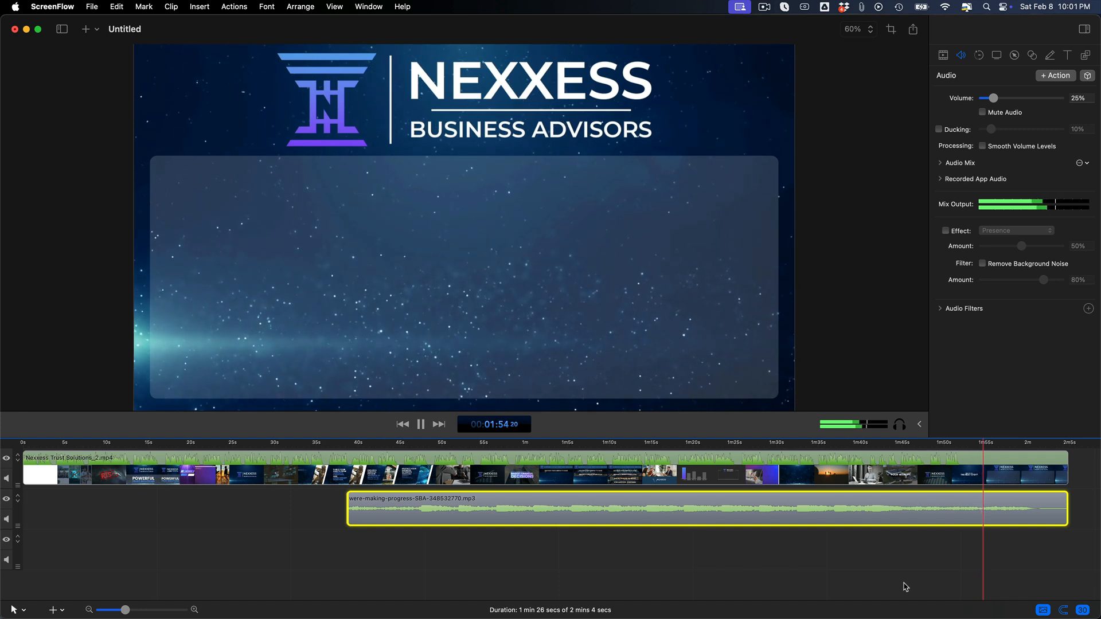
key("space")
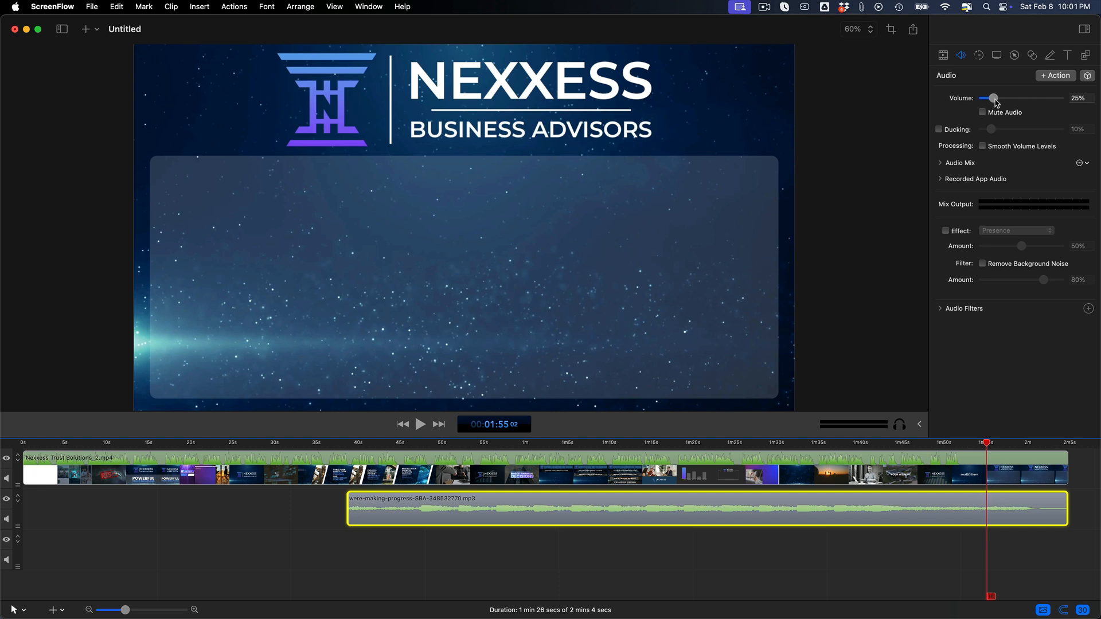
- Restore the music clip's volume to 100% and move the clip back to the start of the timeline
left_click_drag(995, 100, 1024, 102)
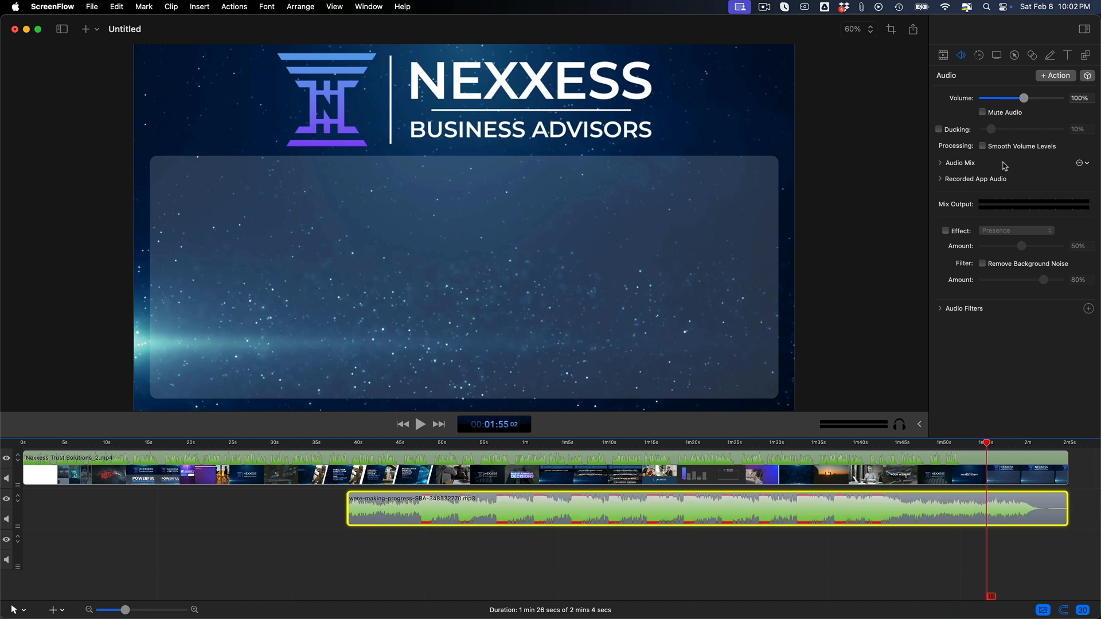
left_click_drag(843, 519, 476, 527)
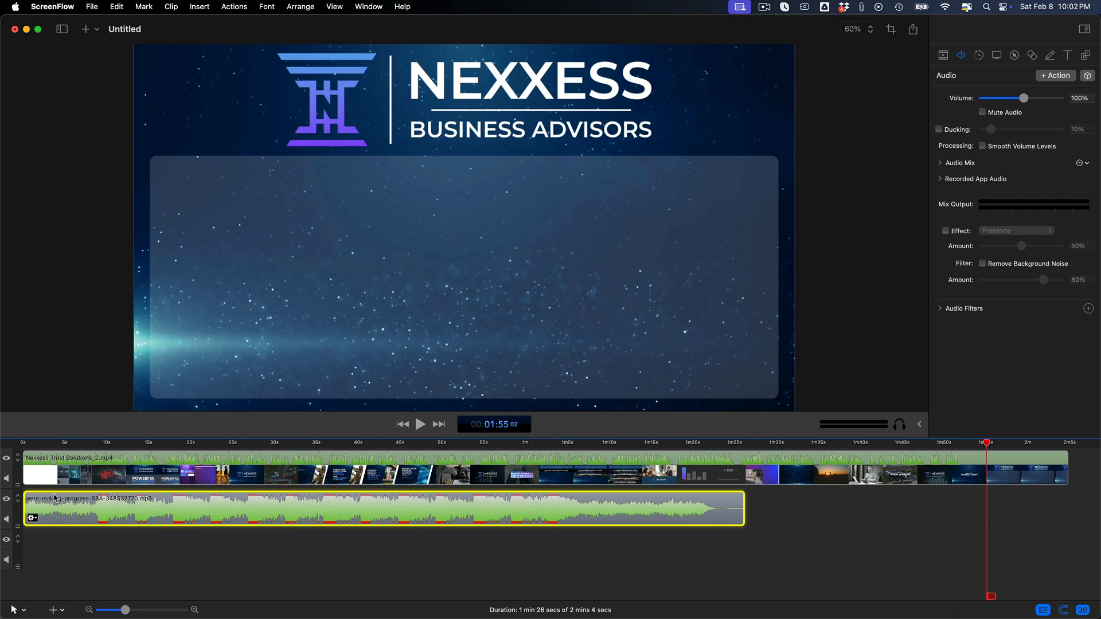
- Add an audio action at the very beginning of the music clip
left_click(24, 444)
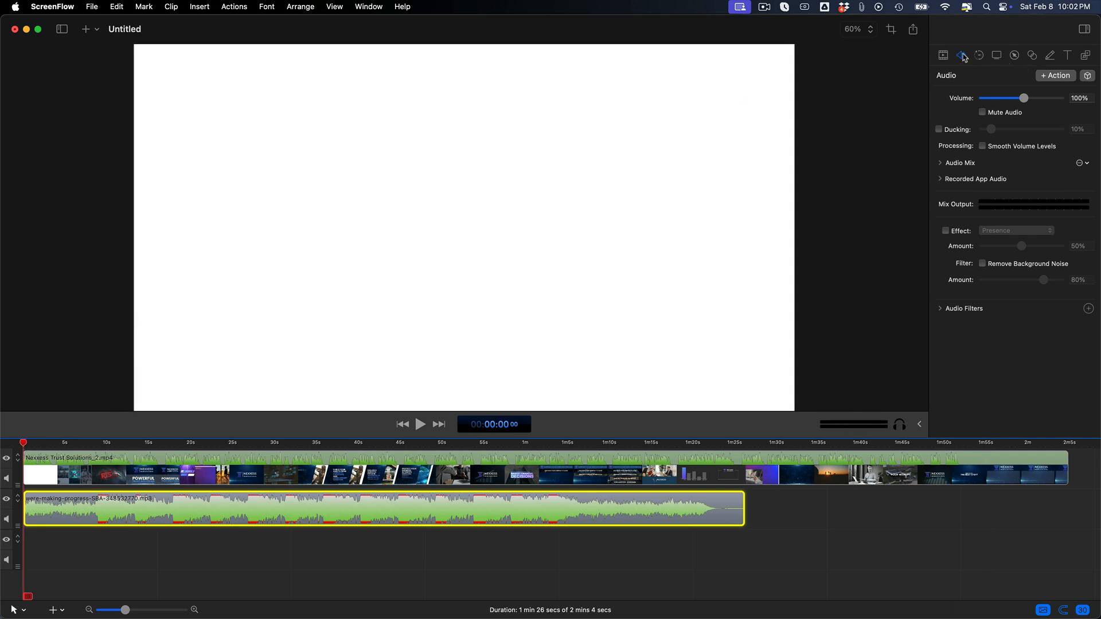
left_click(1065, 78)
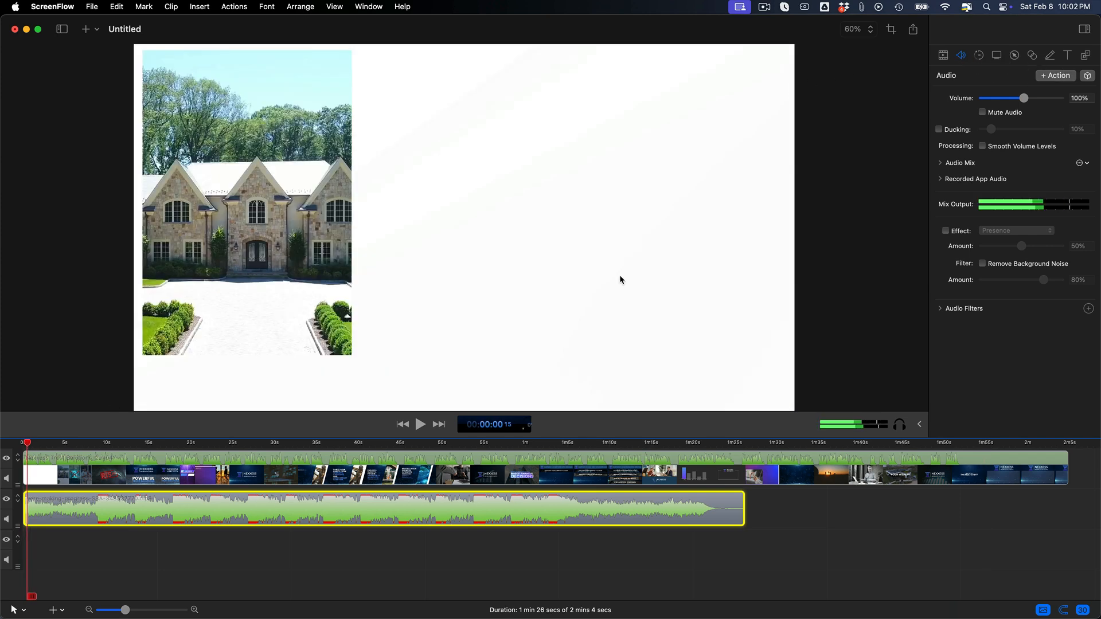
left_click(156, 611)
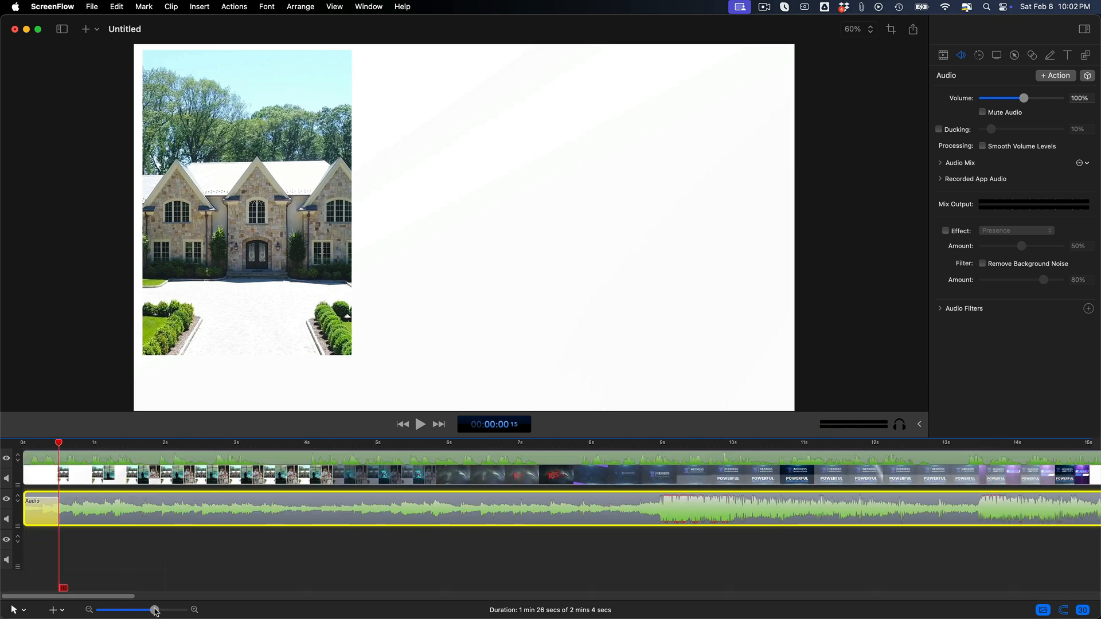
left_click_drag(59, 445, 23, 445)
left_click(170, 611)
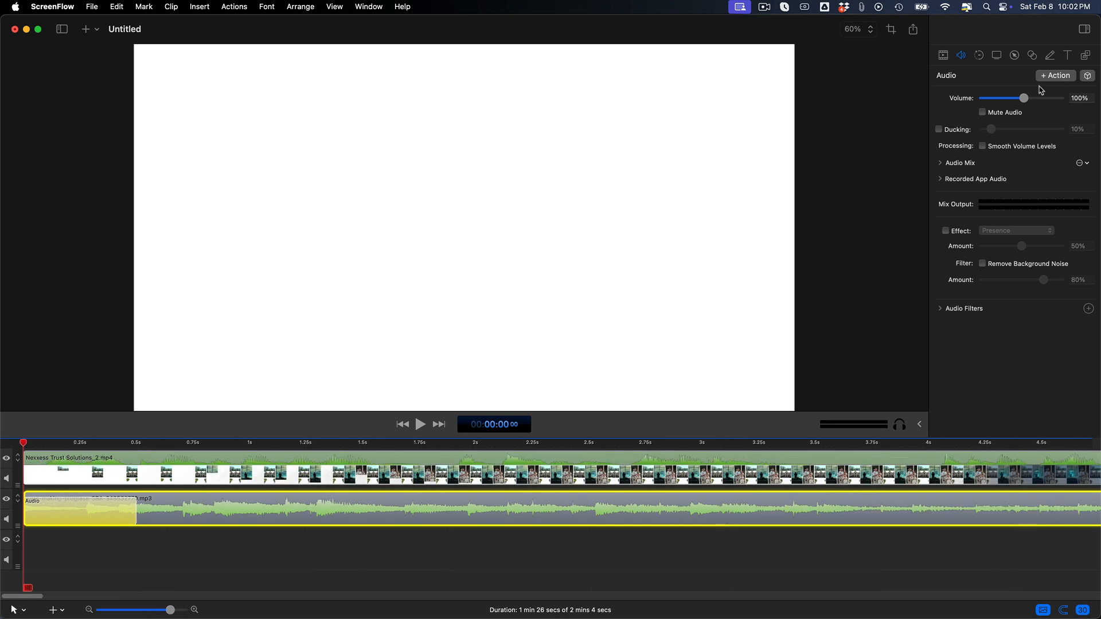
- Place the playhead at the end of the music clip's audio action, 15 frames in, and set the volume there to 25%
left_click_drag(1024, 99, 994, 98)
key("space")
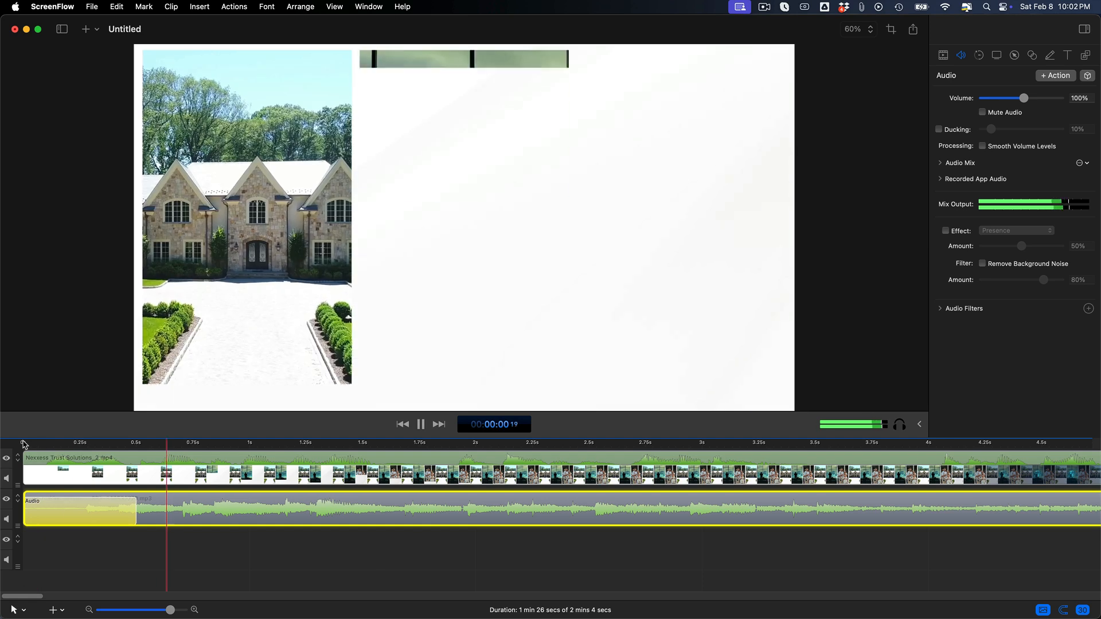
key("space")
left_click_drag(117, 442, 137, 445)
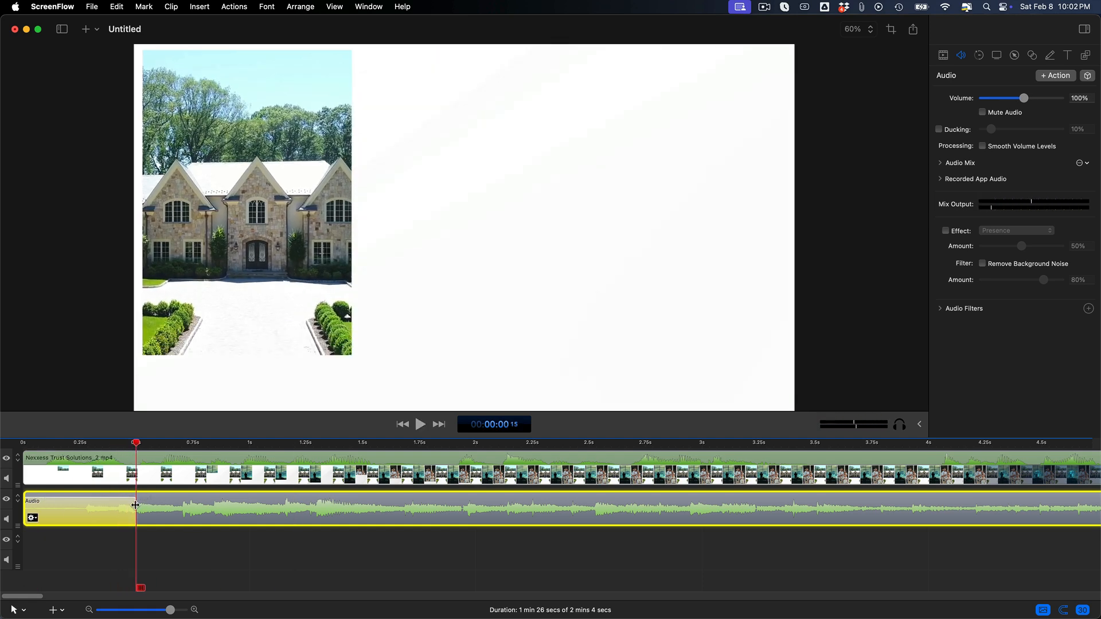
left_click(1080, 98)
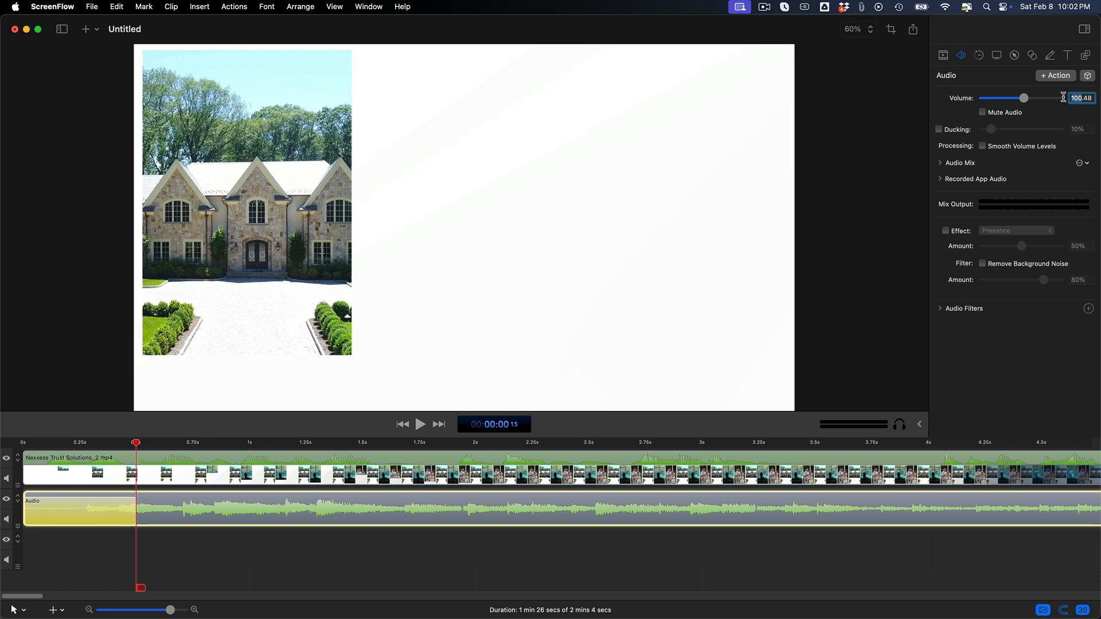
type("25")
key("Return")
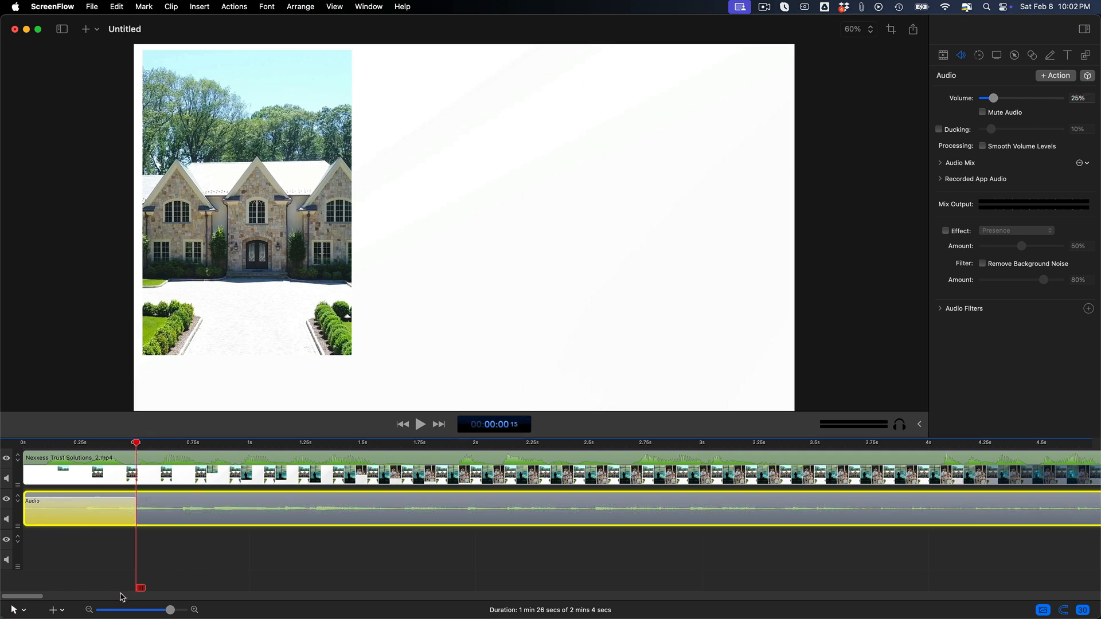
- Play the timeline from the start to check the lowered background music against the video's audio
mouse_move(304, 518)
left_click(143, 610)
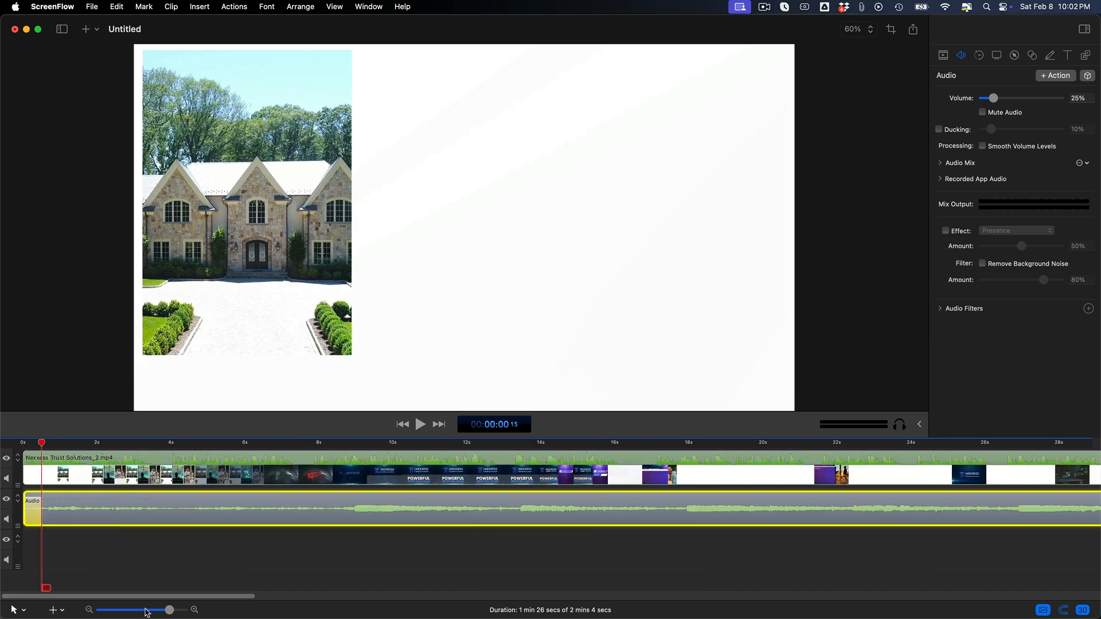
left_click(136, 612)
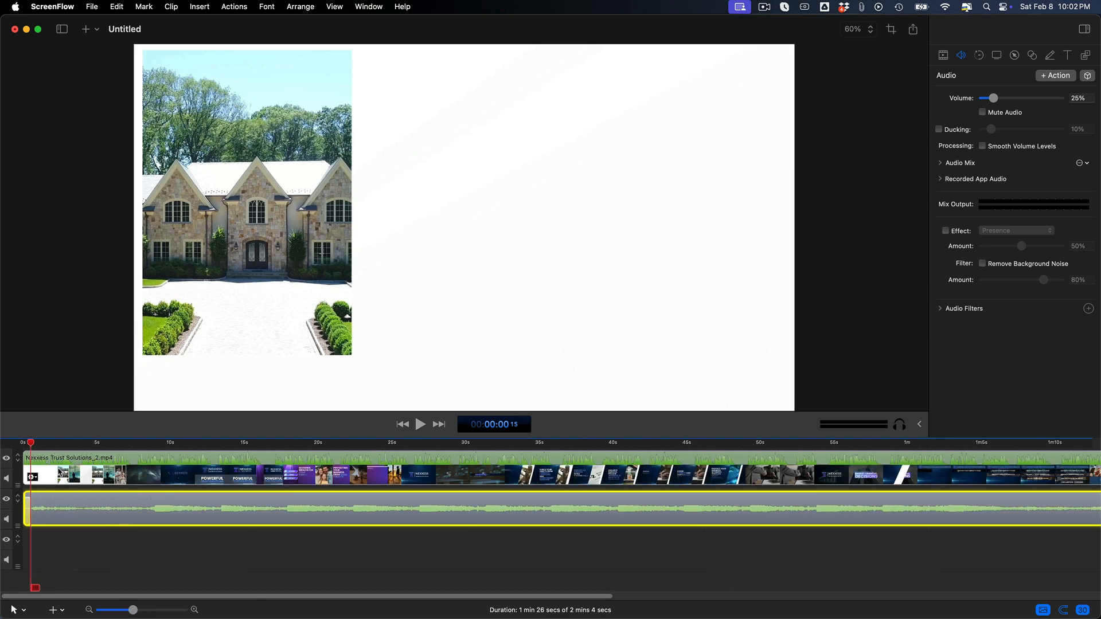
left_click_drag(35, 445, 6, 446)
key("space")
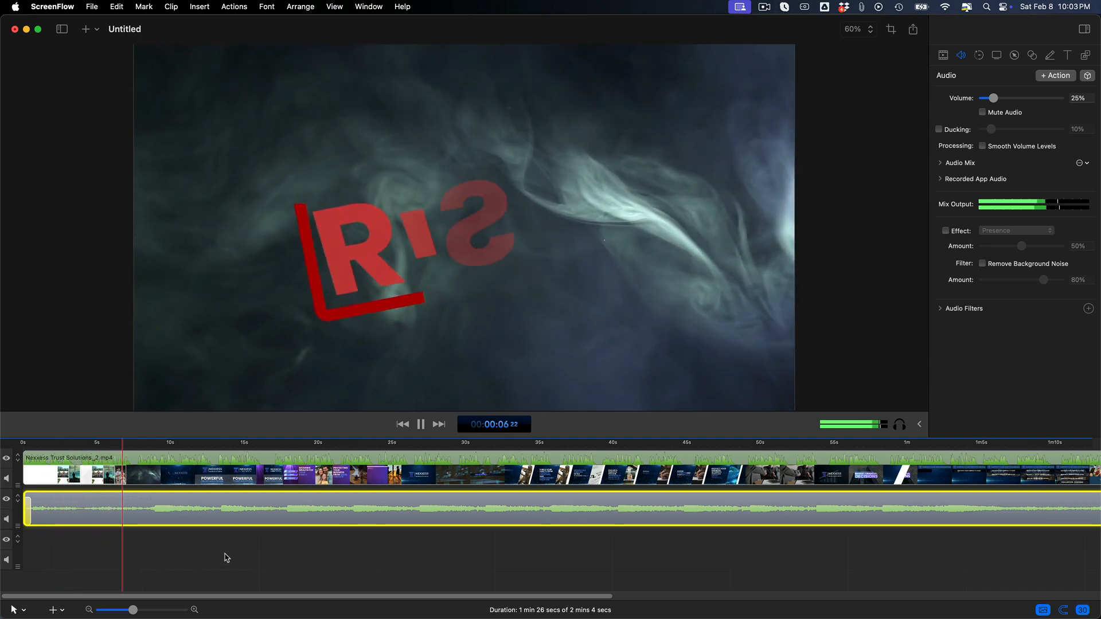
key("space")
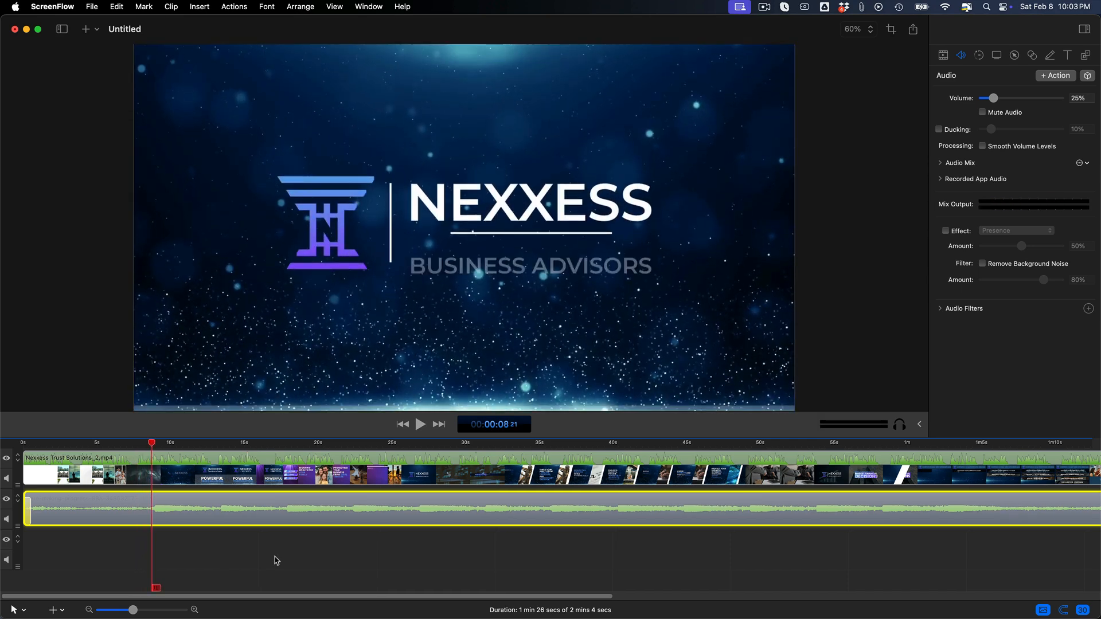
key("space")
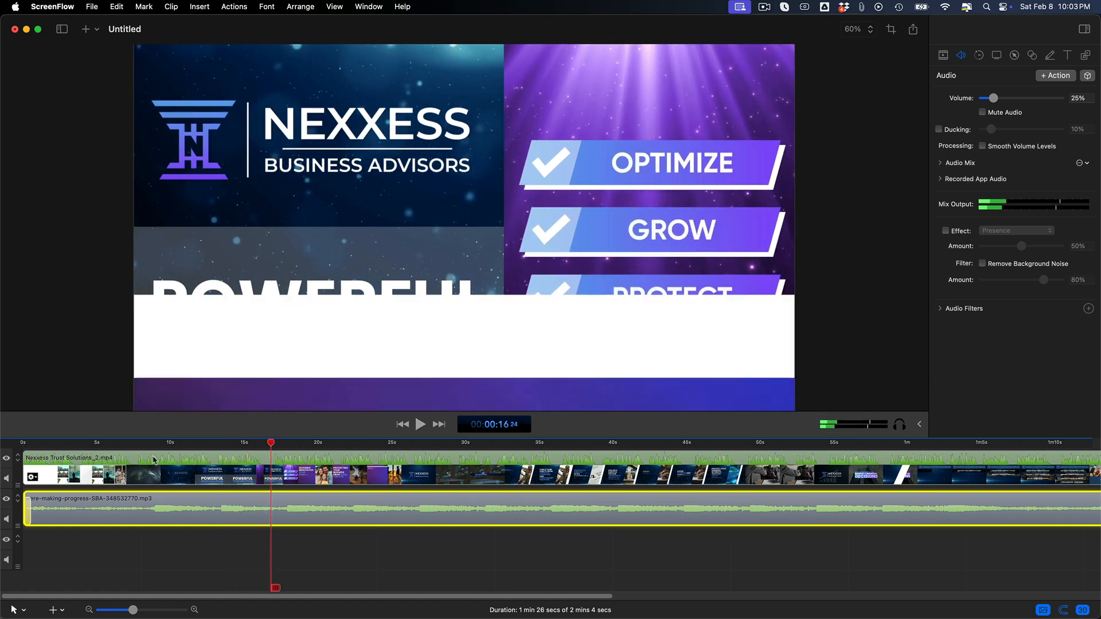
- Add a second audio action to the music clip near the 8-second mark and shift it about 0.4 seconds later, to 8.1 s
left_click_drag(148, 444, 145, 446)
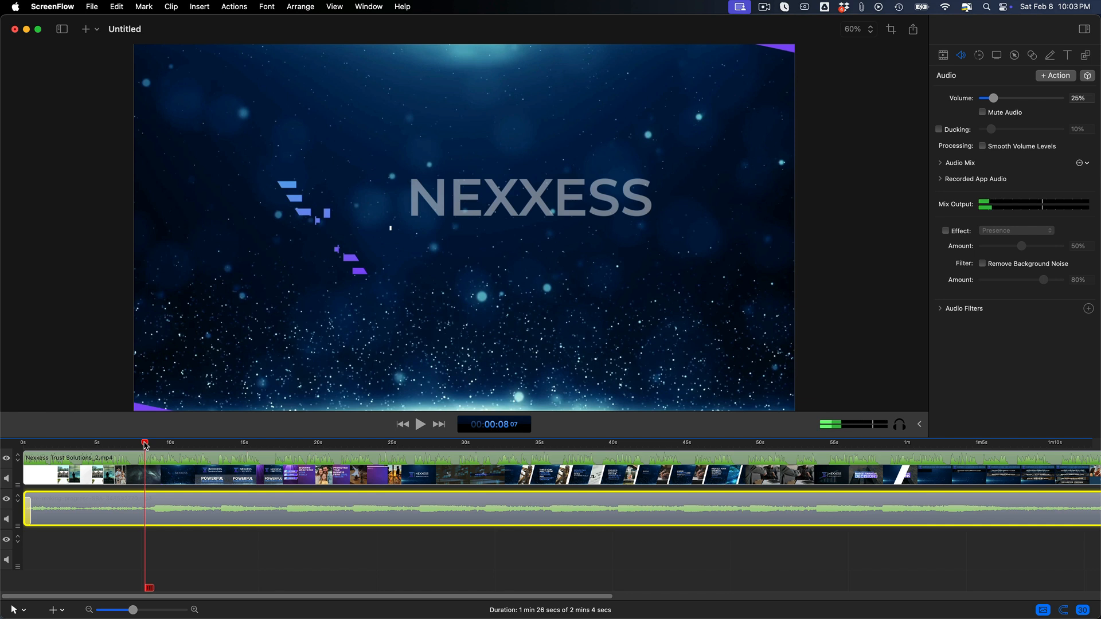
left_click(1059, 76)
left_click(154, 611)
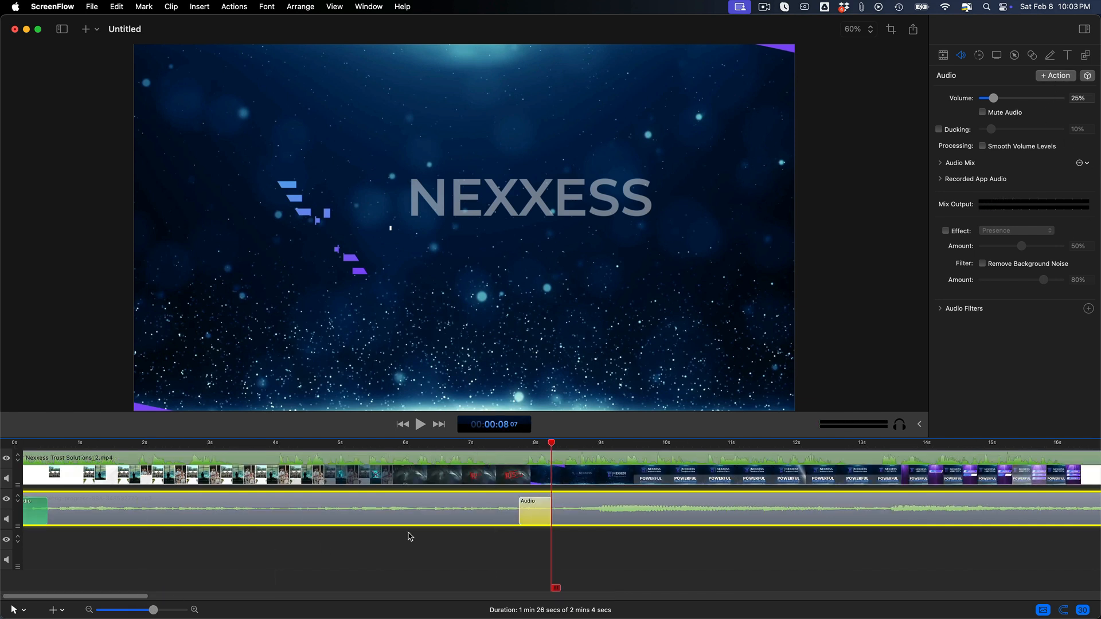
left_click_drag(559, 511, 569, 511)
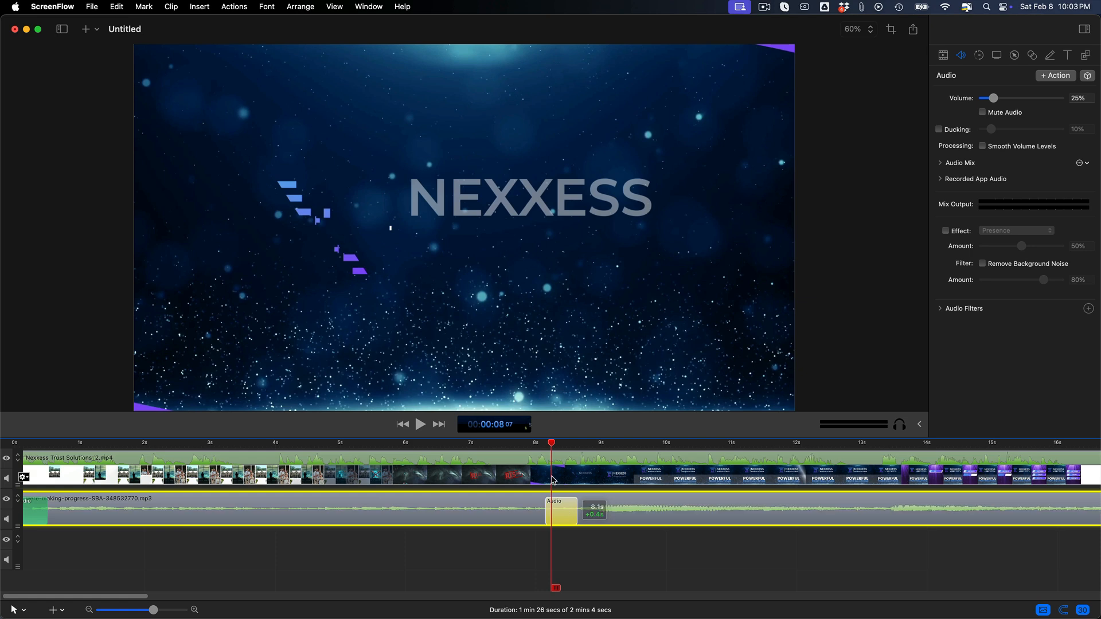
- Shorten the second audio action to a few frames, place the playhead at its end, 8 seconds 23 frames, and set the volume to 18%
left_click(566, 445)
left_click_drag(567, 447, 578, 448)
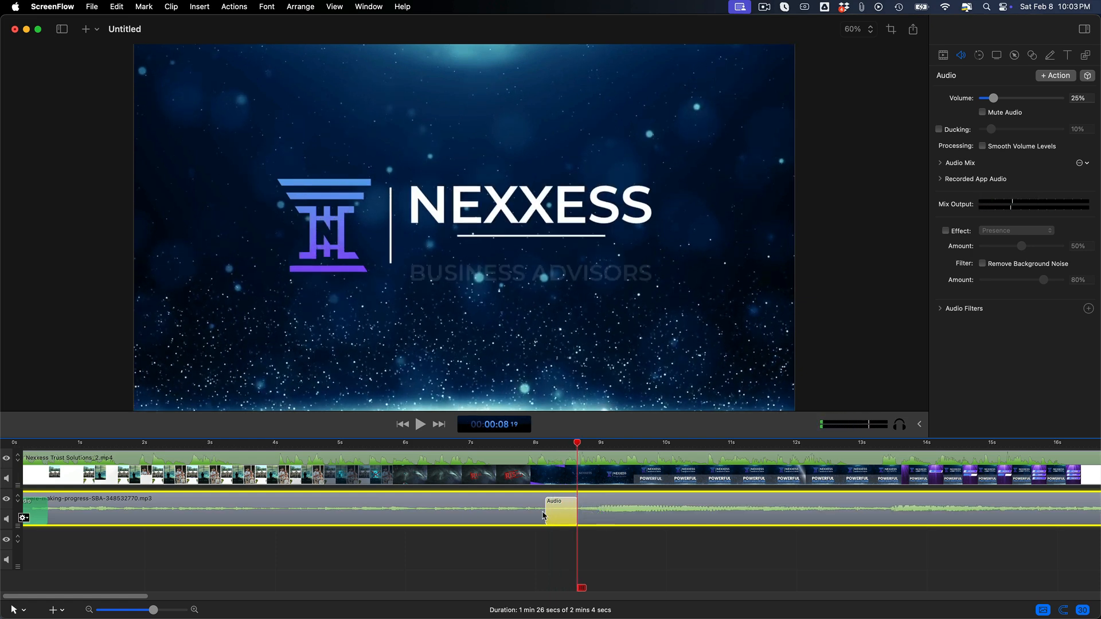
left_click_drag(552, 513, 584, 515)
left_click_drag(578, 444, 586, 443)
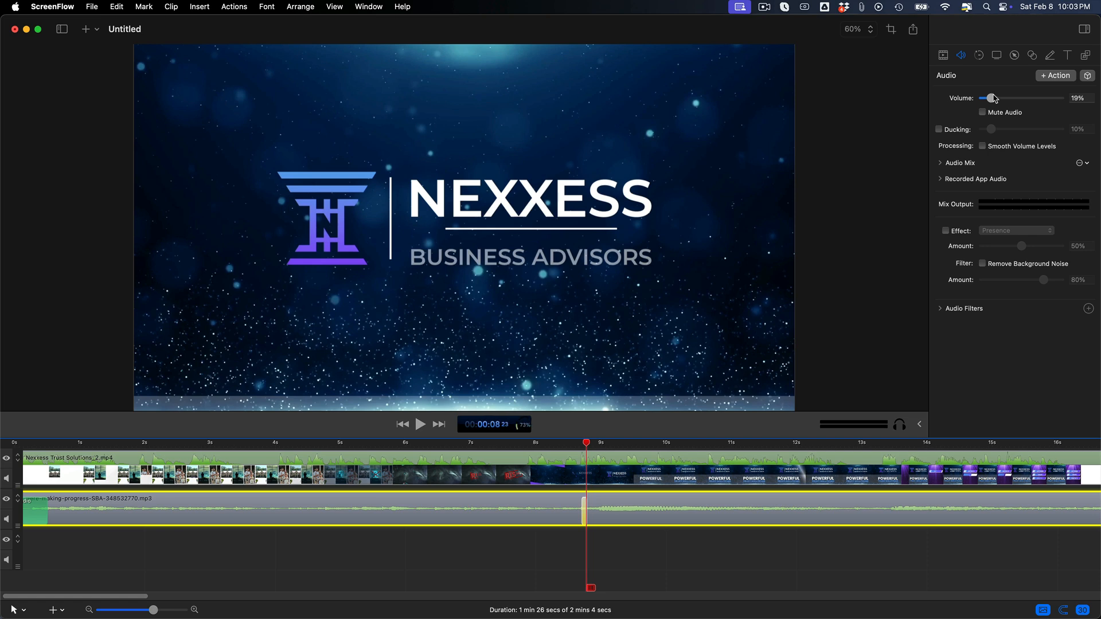
- Play the timeline from 7 seconds 24 frames to check the music's transition through the second audio action
left_click(523, 446)
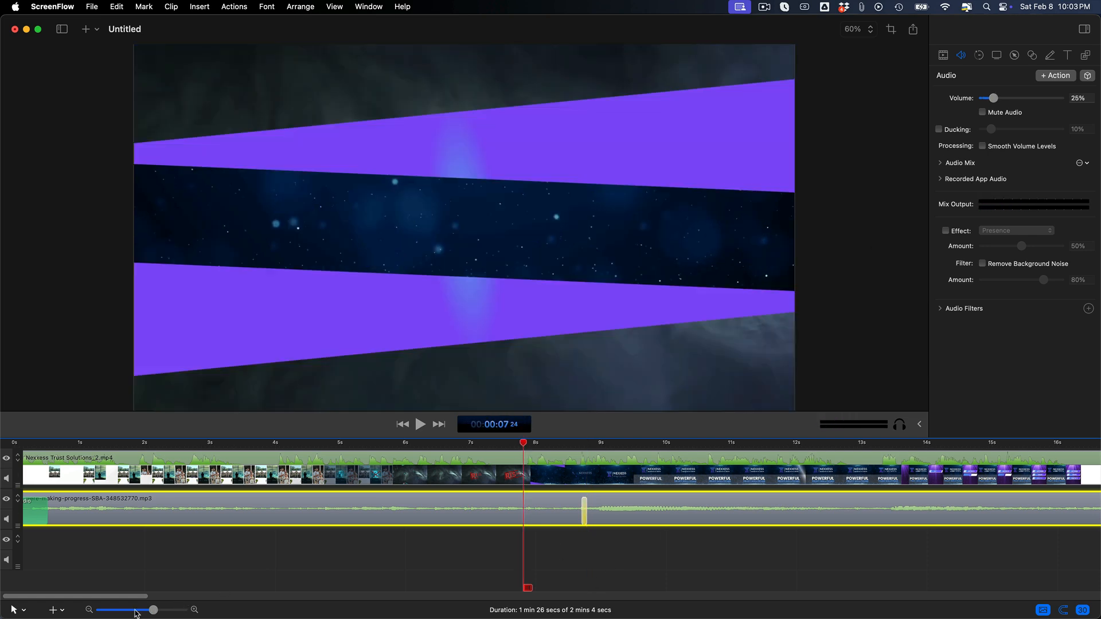
left_click(136, 612)
key("space")
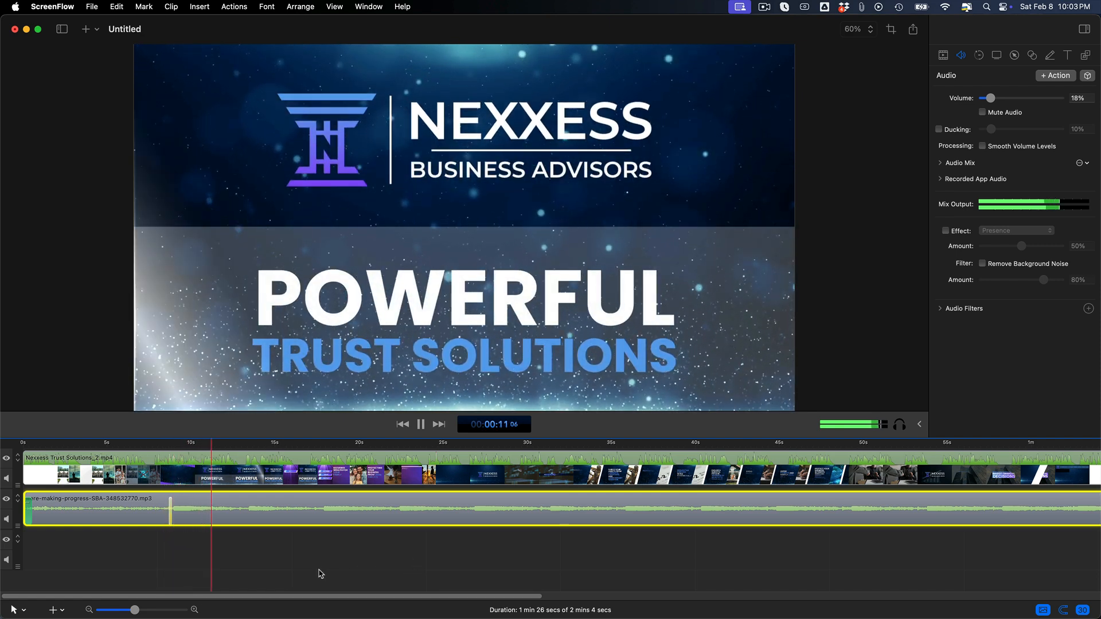
key("space")
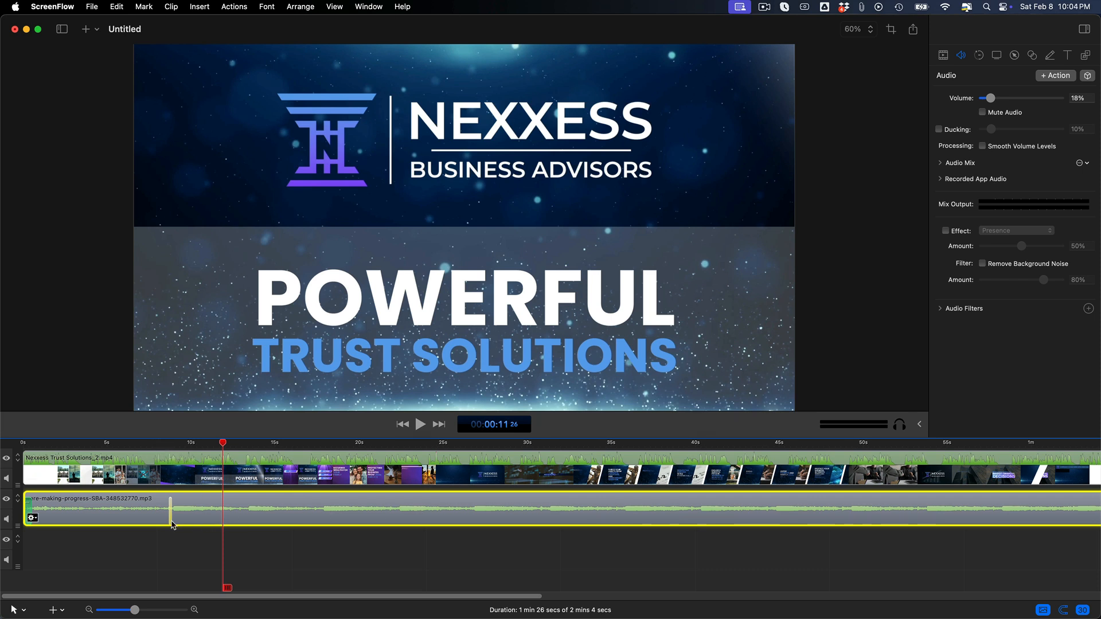
- Replay from just before the second audio action, then from about 34 seconds, to check the music balance further into the video
left_click(149, 447)
key("space")
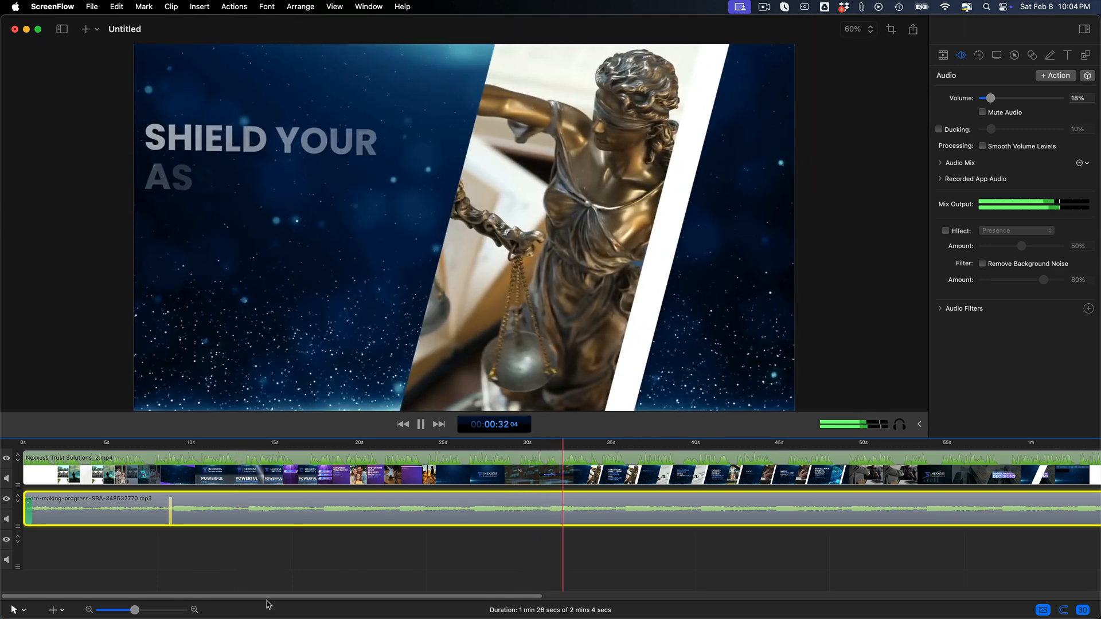
left_click_drag(270, 596, 509, 594)
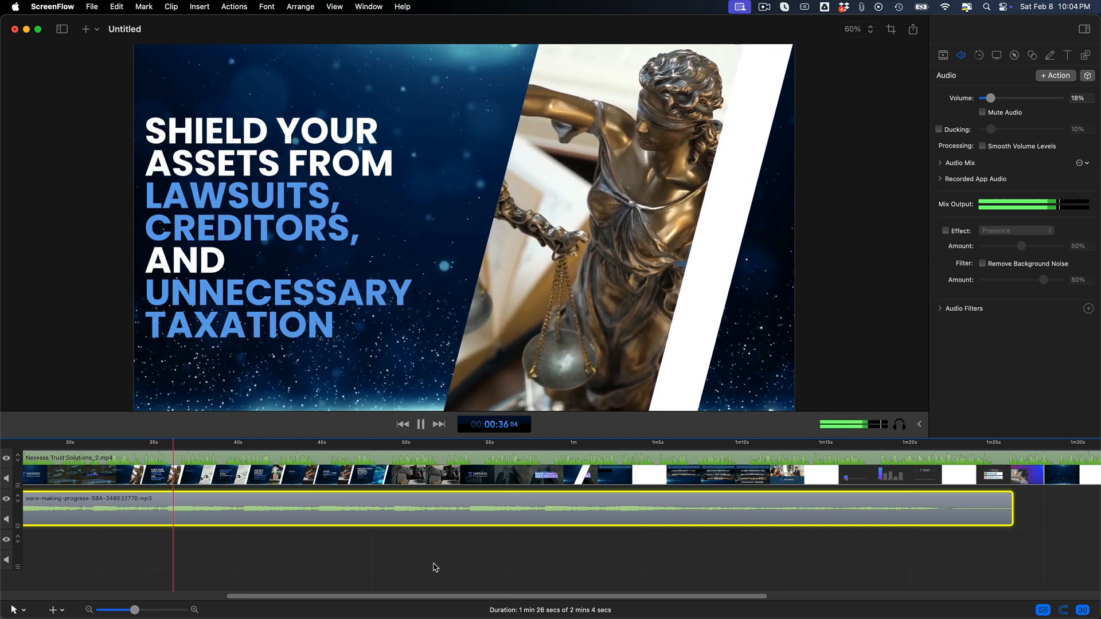
key("space")
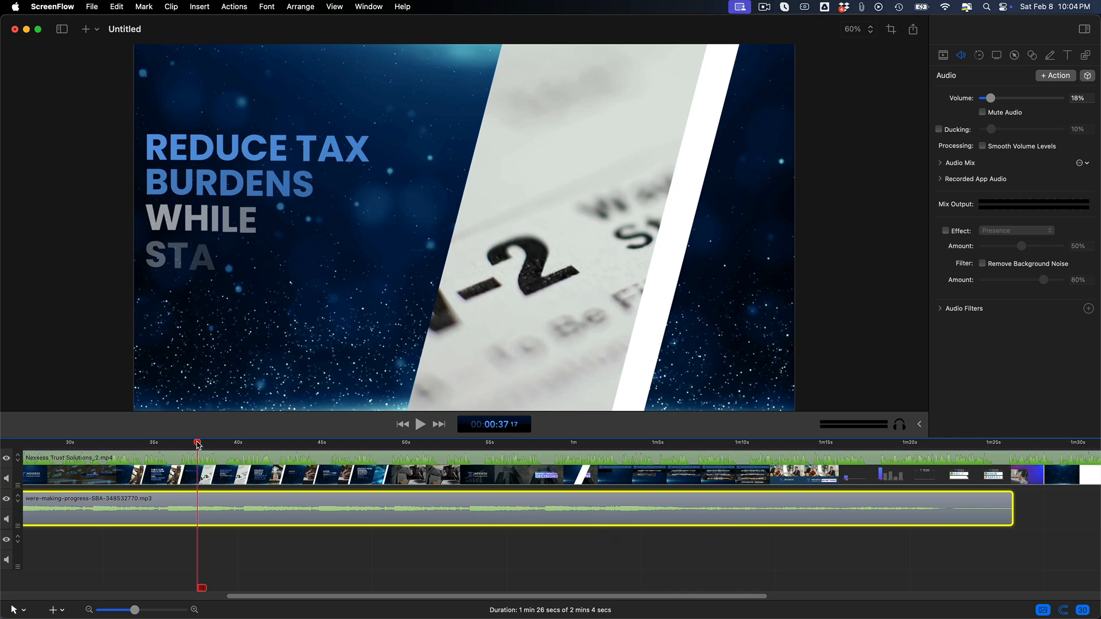
left_click_drag(197, 445, 147, 447)
key("space")
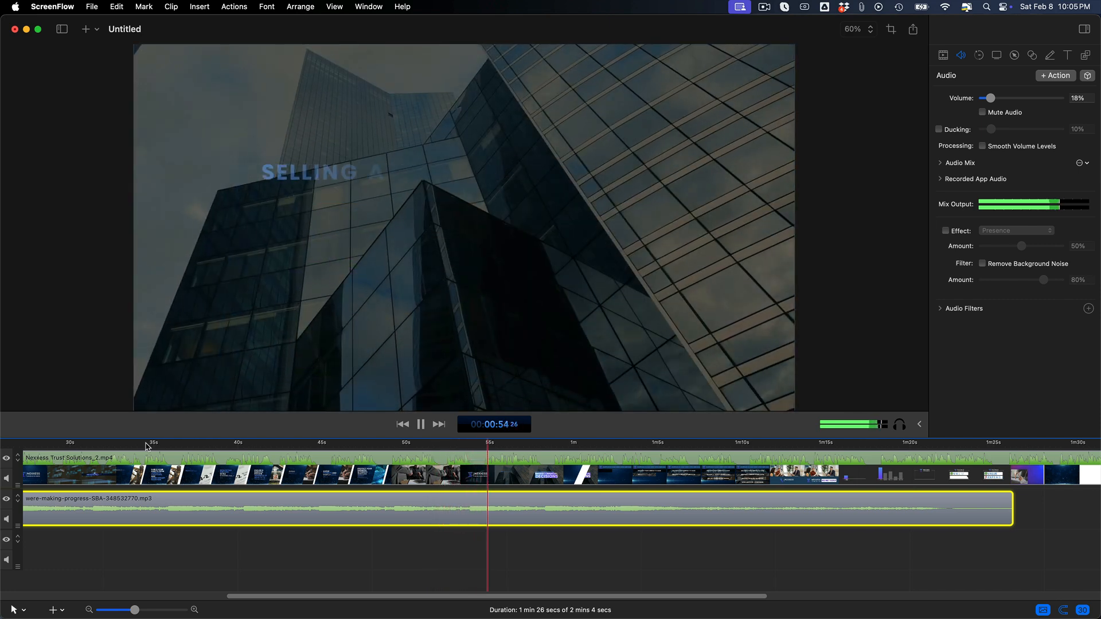
key("space")
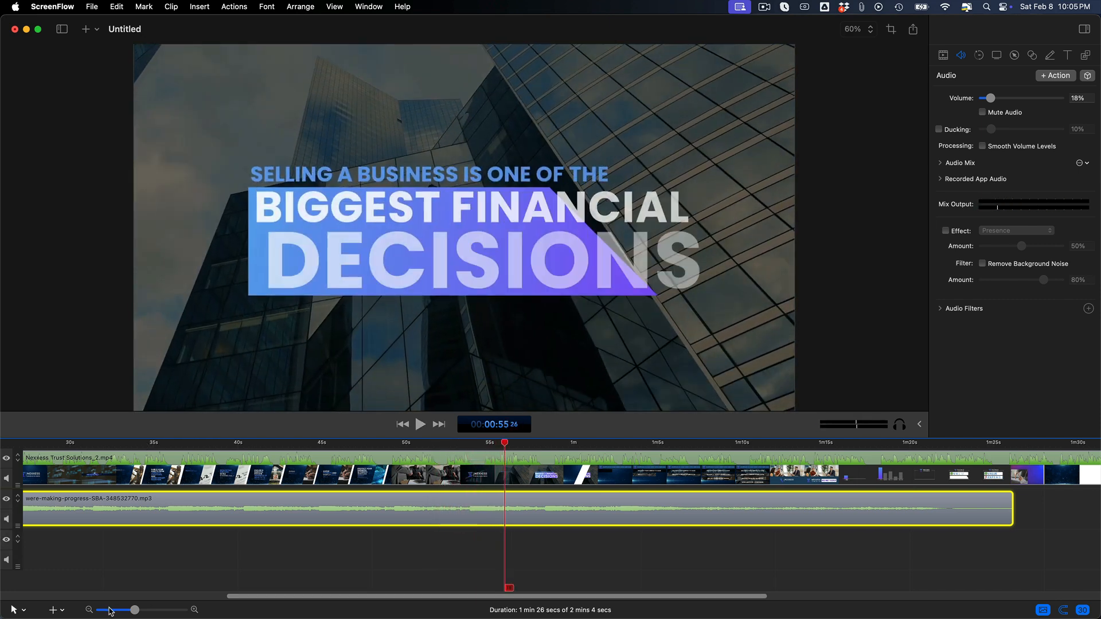
- Fit the whole music clip comfortably in the timeline and increase the music track's height to show its waveform more clearly
left_click(121, 611)
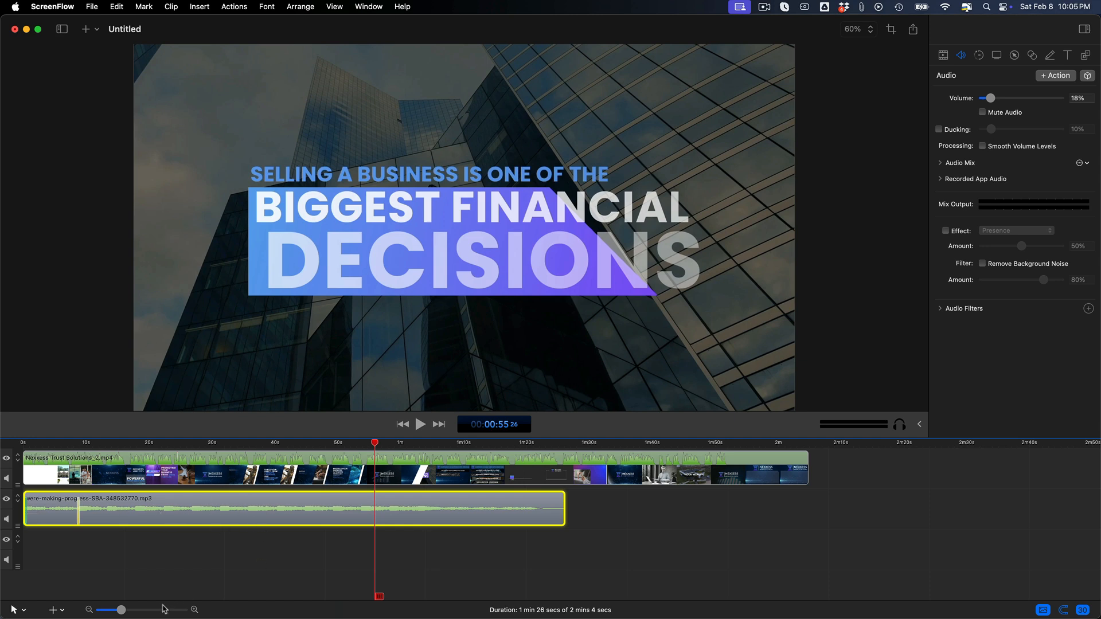
left_click(144, 610)
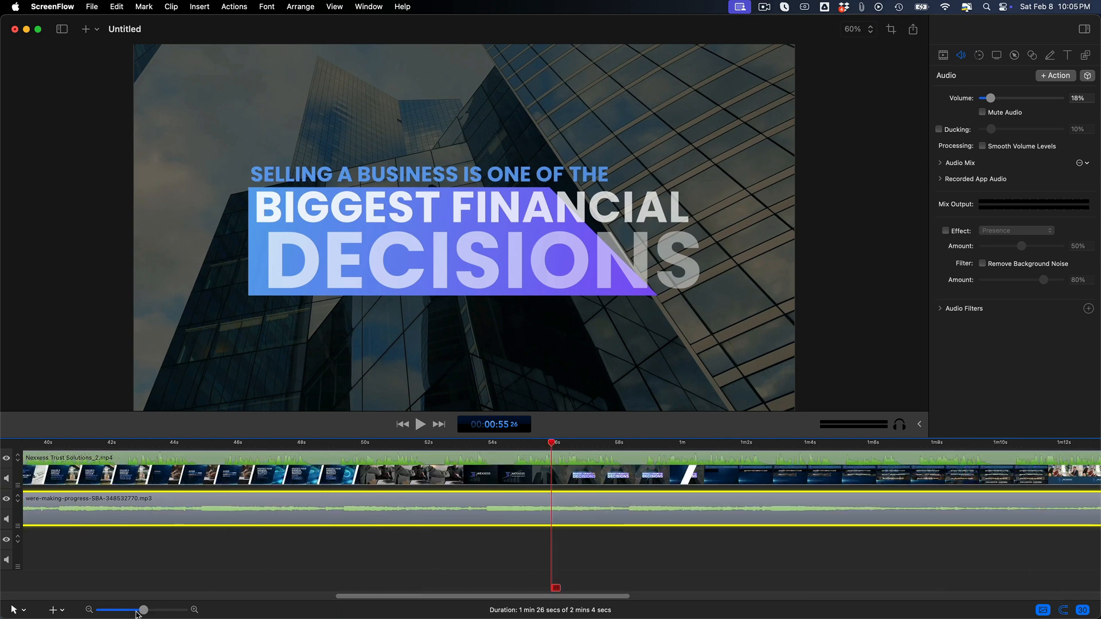
left_click(135, 610)
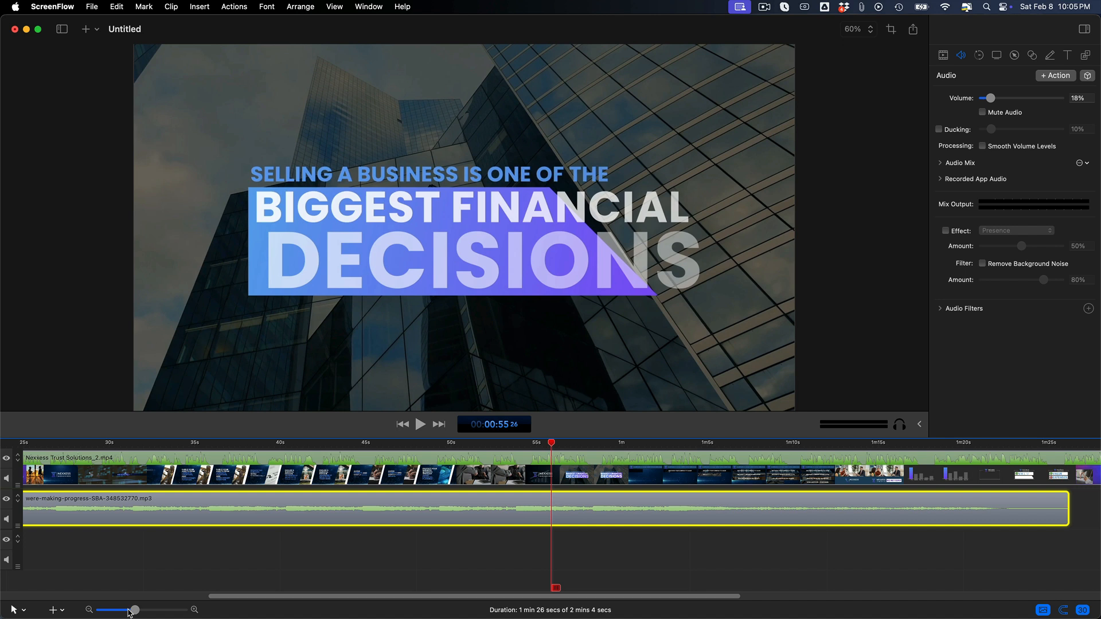
left_click(128, 610)
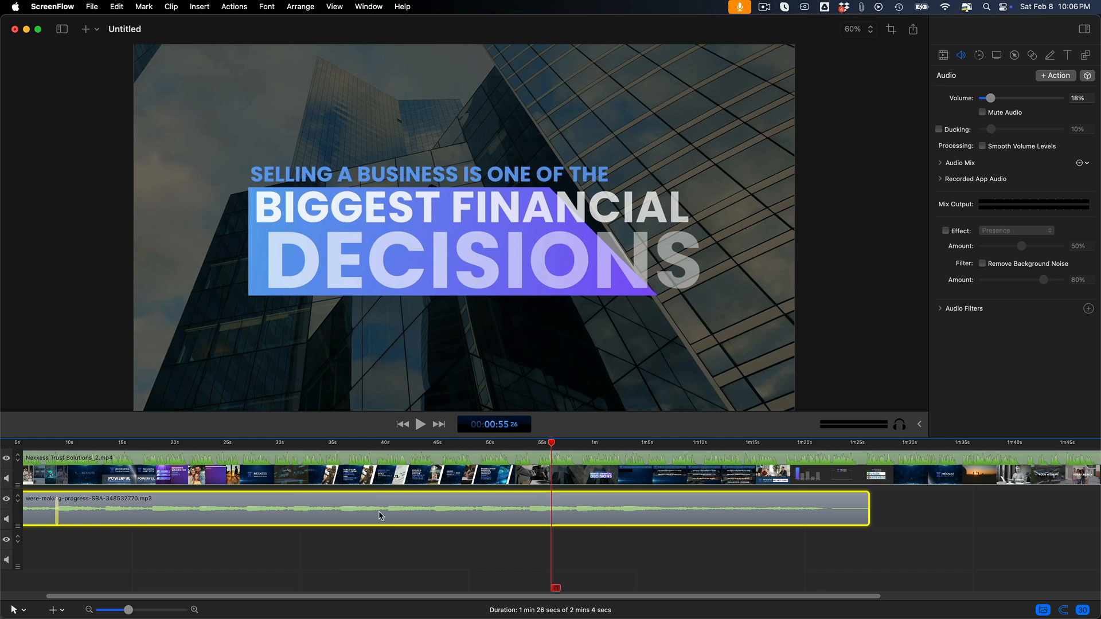
left_click(17, 499)
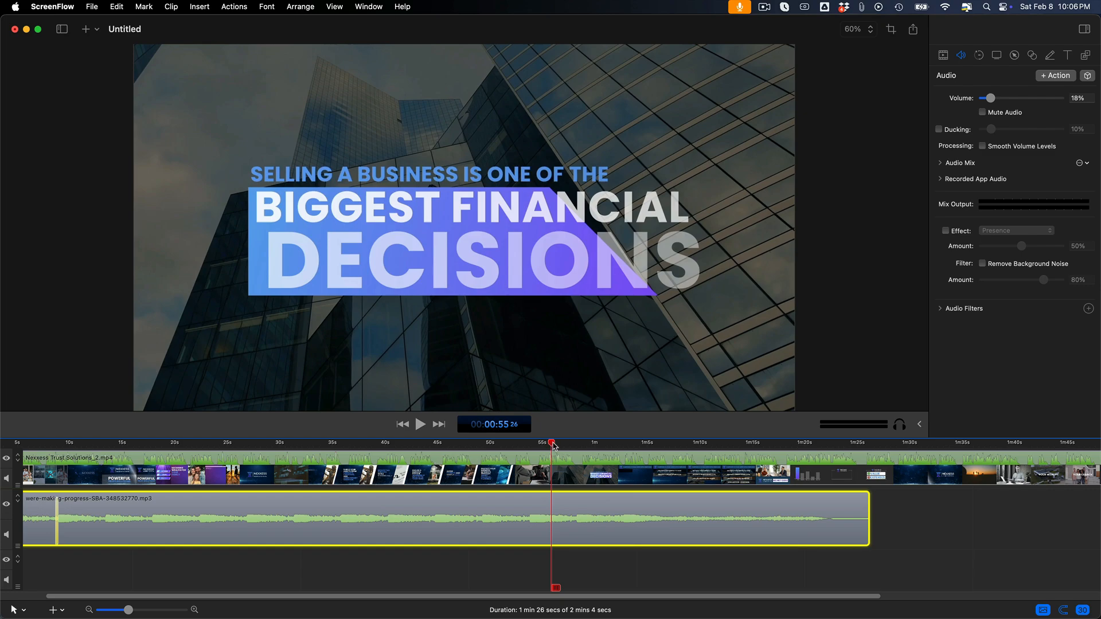
- Play the timeline from about 46 seconds and again from about 9 seconds to find a music passage suitable for repeating
left_click_drag(553, 446, 458, 501)
key("space")
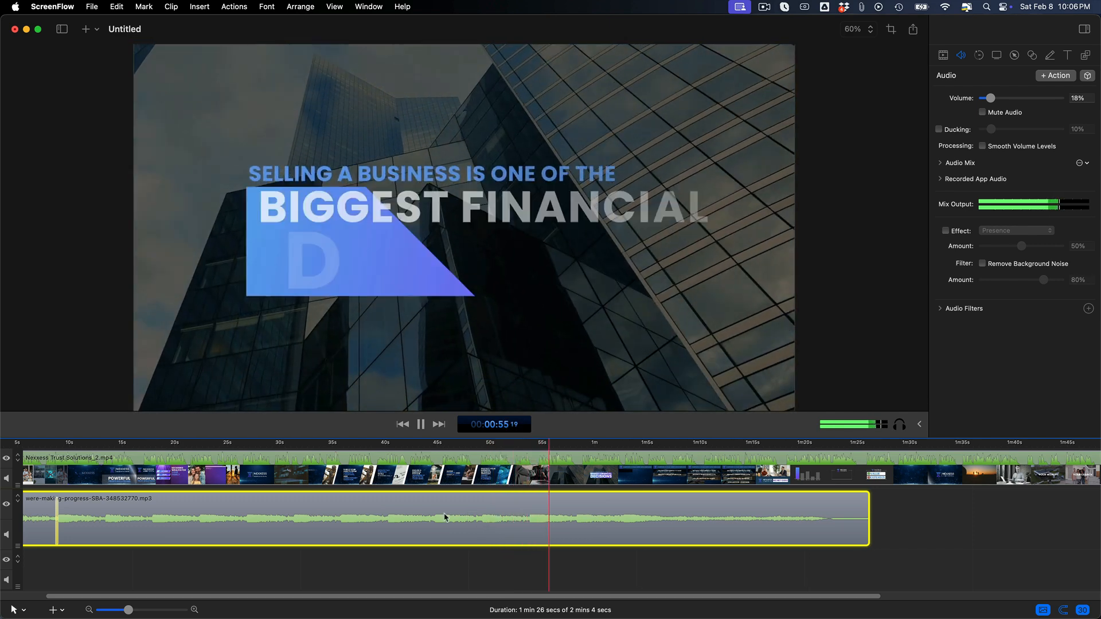
key("space")
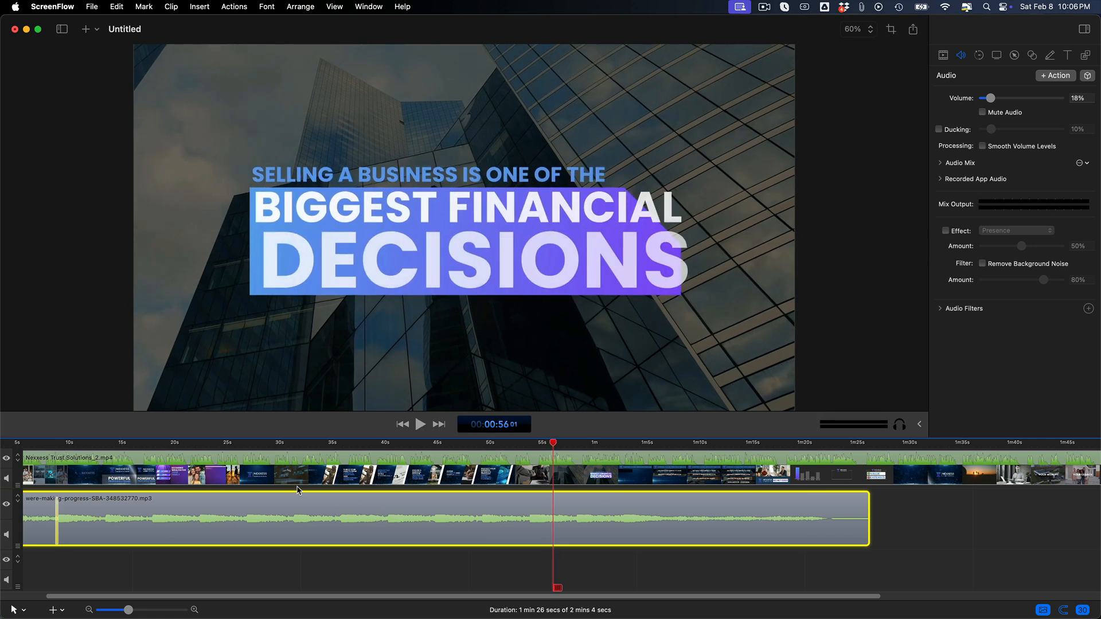
left_click(59, 451)
key("space")
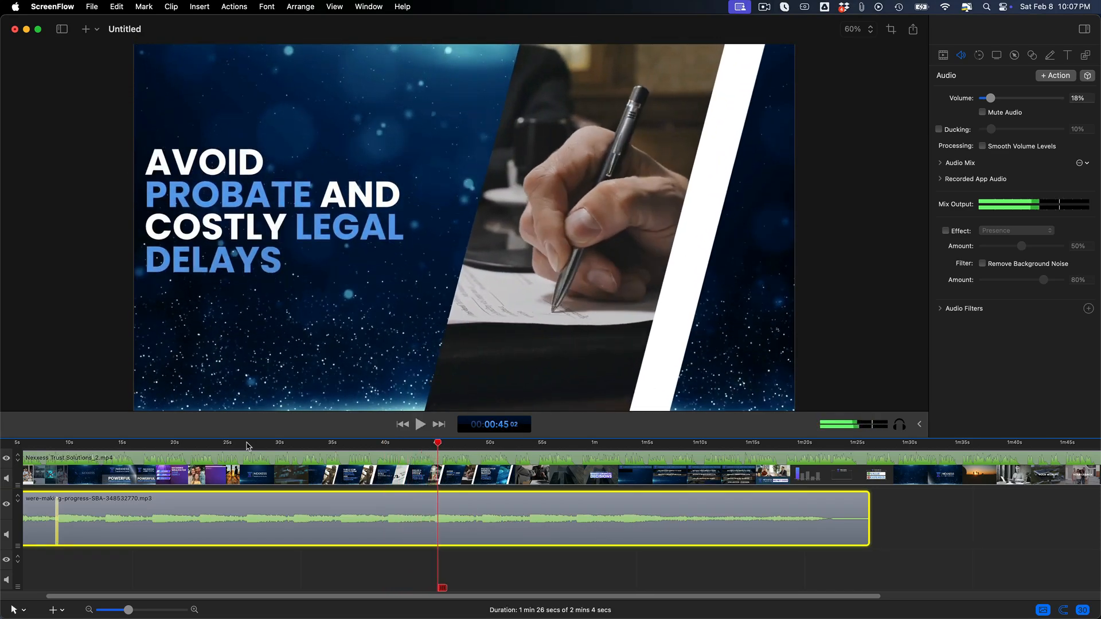
- Split the music clip at 26 seconds 24 frames, where a waveform phrase begins
left_click(247, 444)
left_click_drag(246, 443, 246, 443)
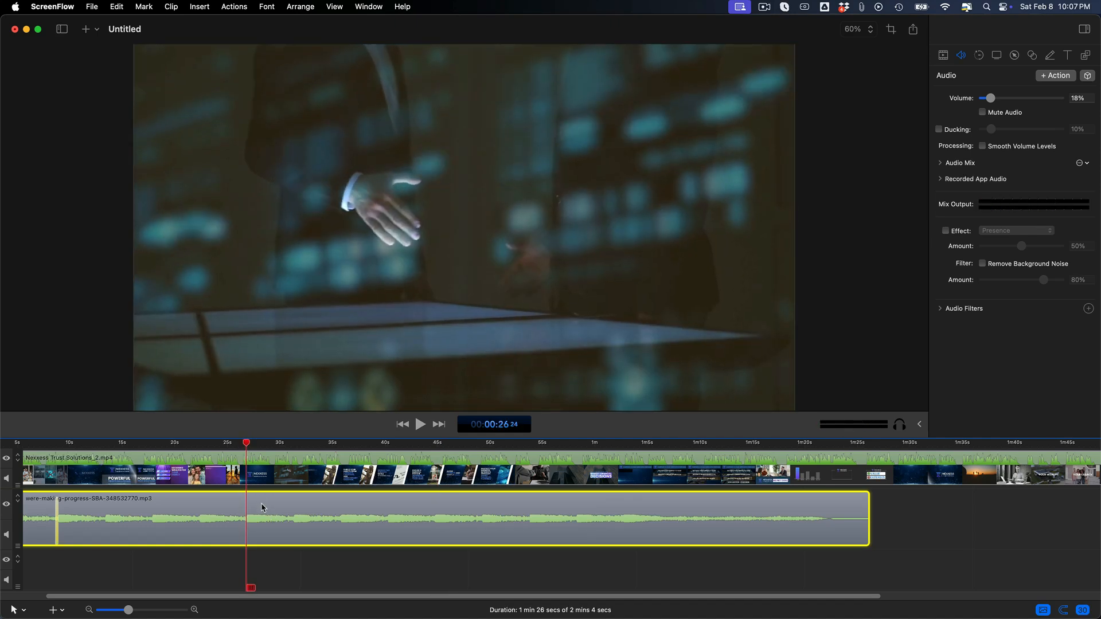
key("t")
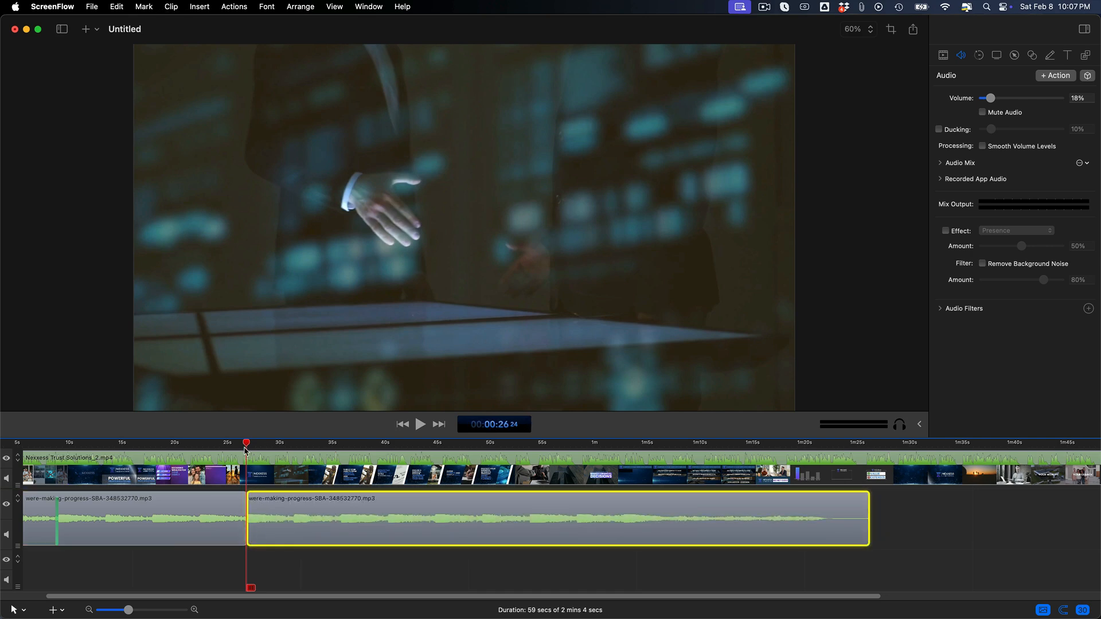
- Listen around 44 seconds for the end of the phrase and split the music clip at 44 seconds 22 frames
left_click_drag(248, 447, 420, 451)
key("space")
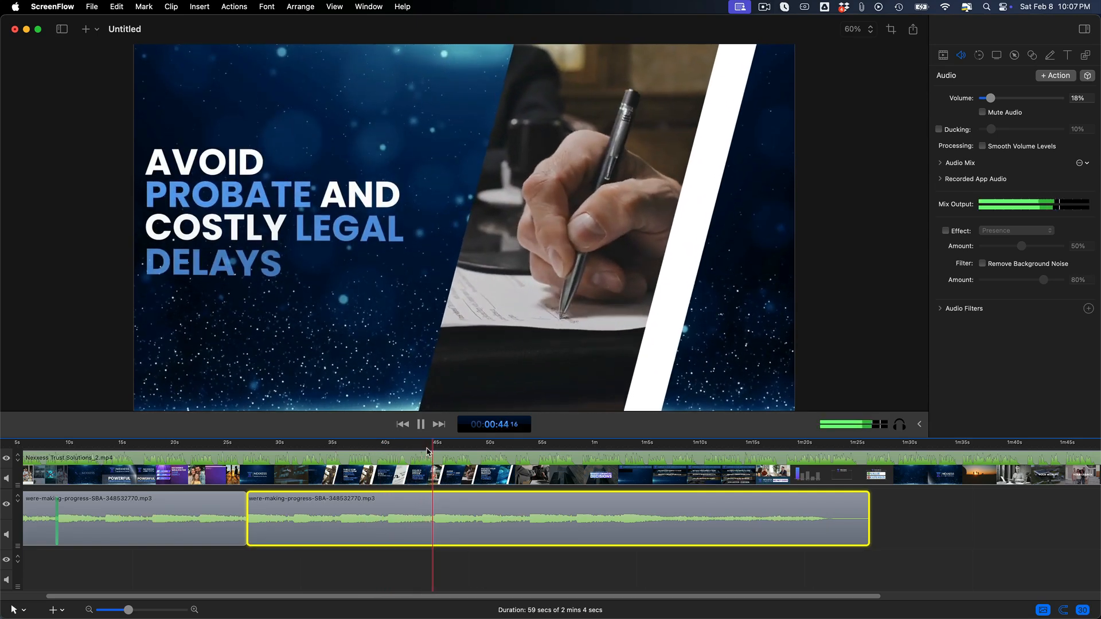
left_click(427, 451)
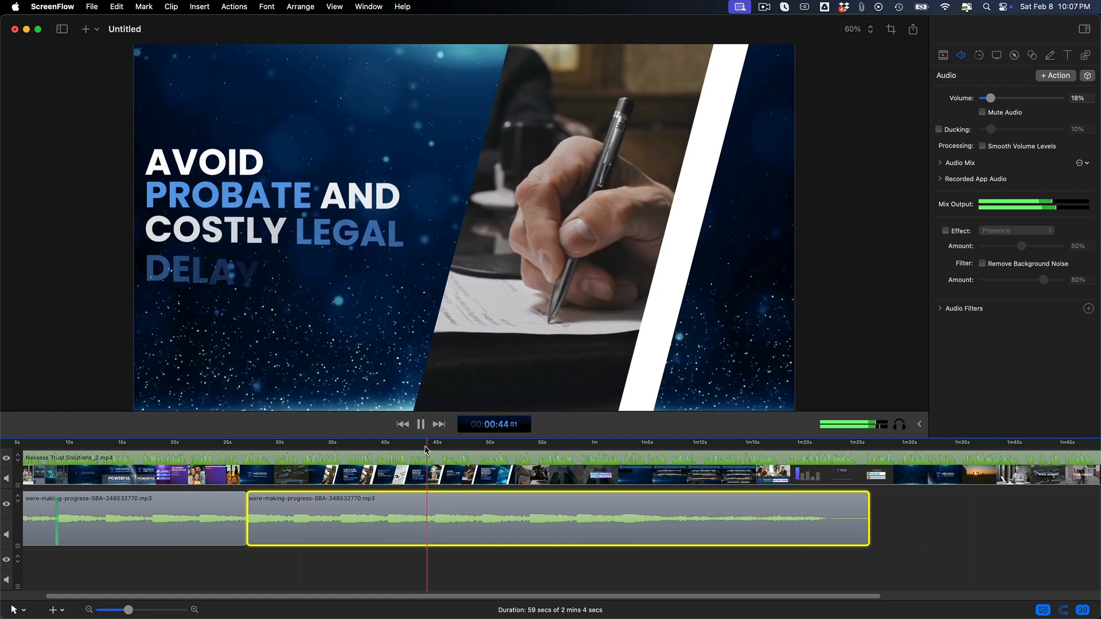
key("space")
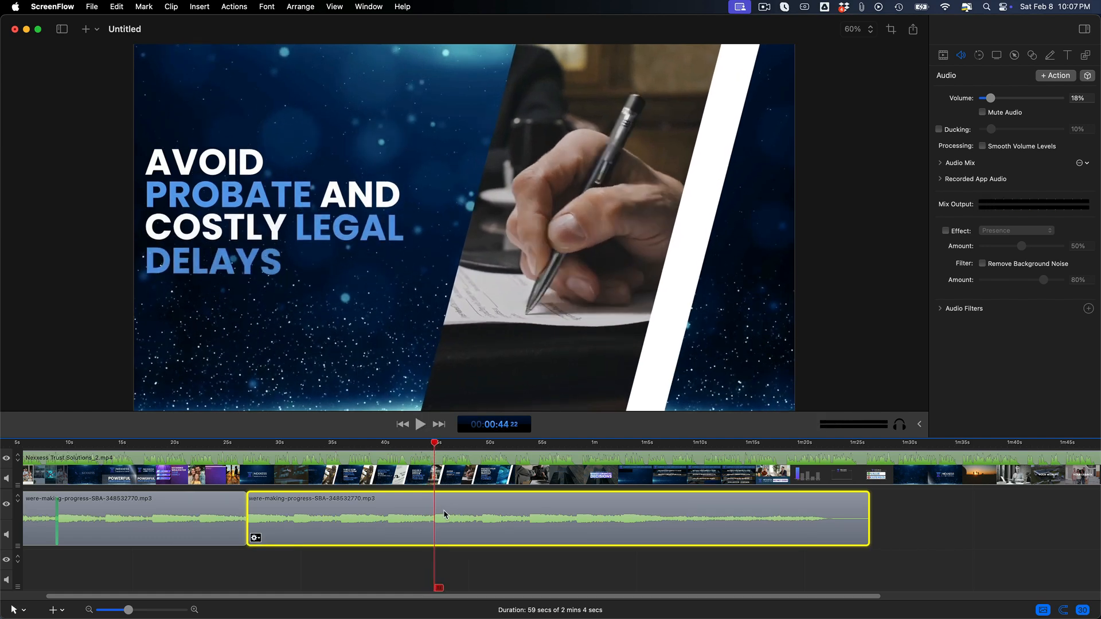
key("t")
- Copy the middle music segment between the two cuts and undo both splits of the music clip
left_click(386, 523)
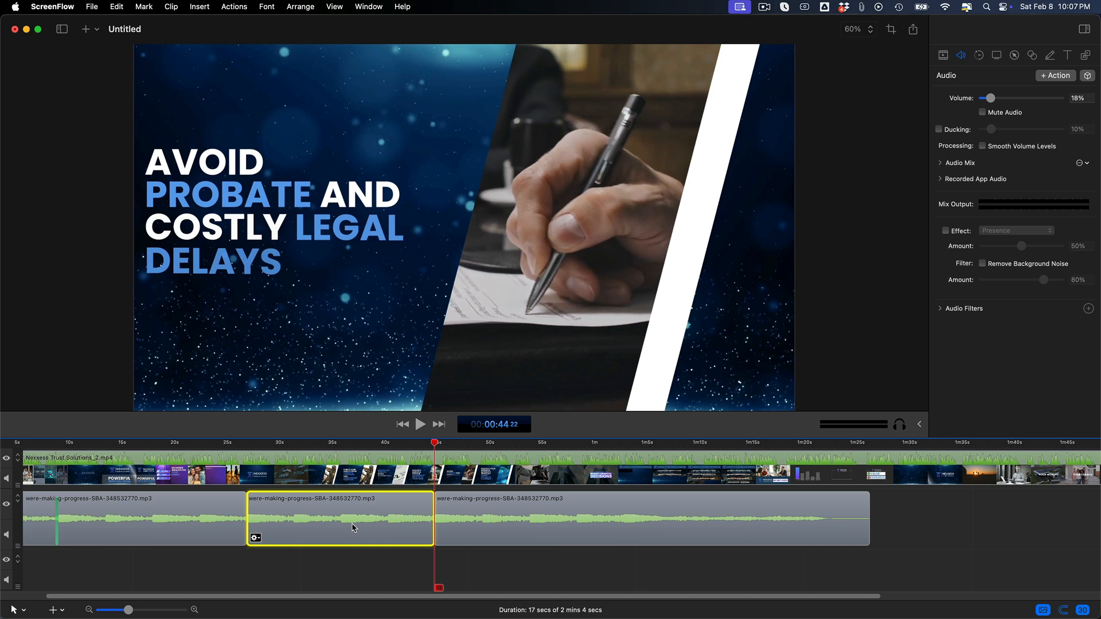
key("super+z")
key("super+z")
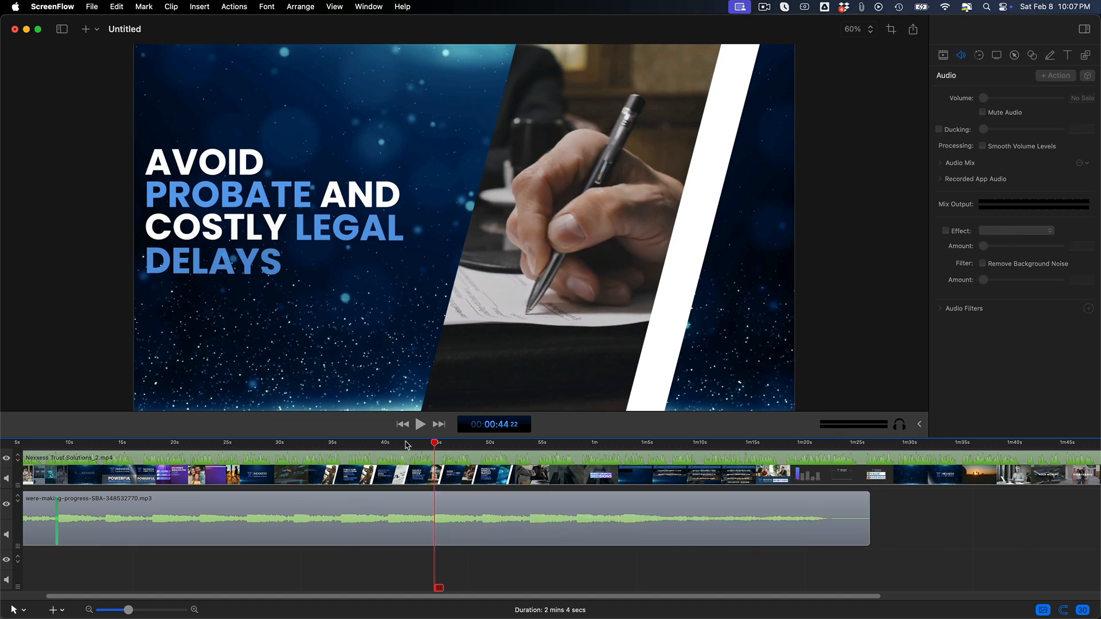
- Split the music clip at 44 seconds 22 frames and move its second part so that it ends together with the video
left_click(444, 529)
key("t")
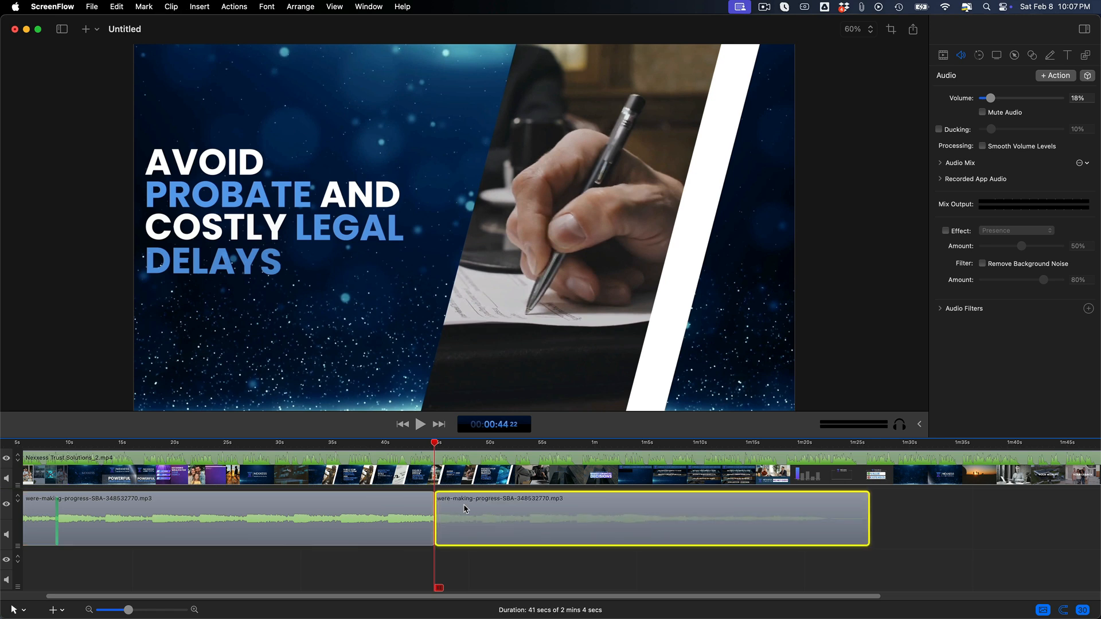
left_click_drag(468, 510, 730, 492)
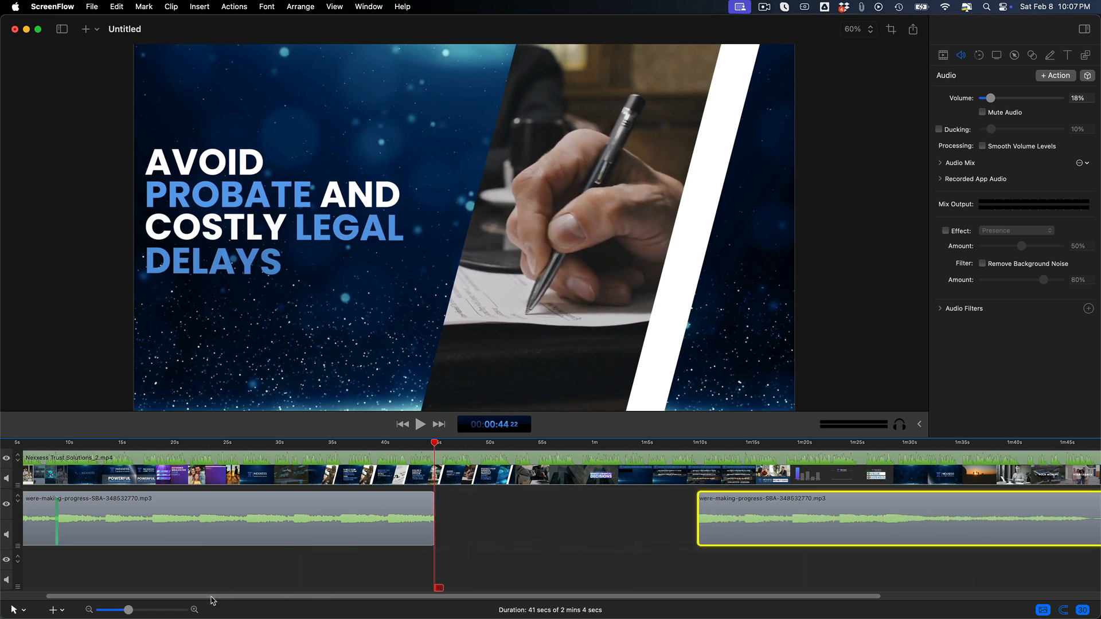
left_click_drag(228, 597, 533, 589)
left_click_drag(545, 531, 691, 531)
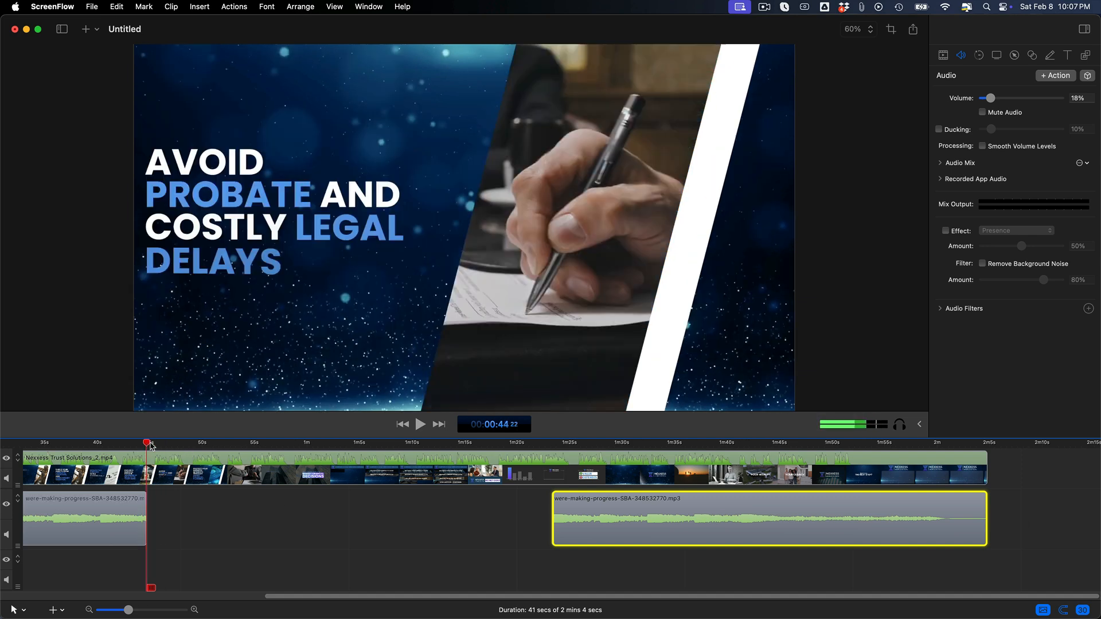
- Paste the copied music segment and place it on the music track directly after the first part
left_click(165, 522)
key("super+v")
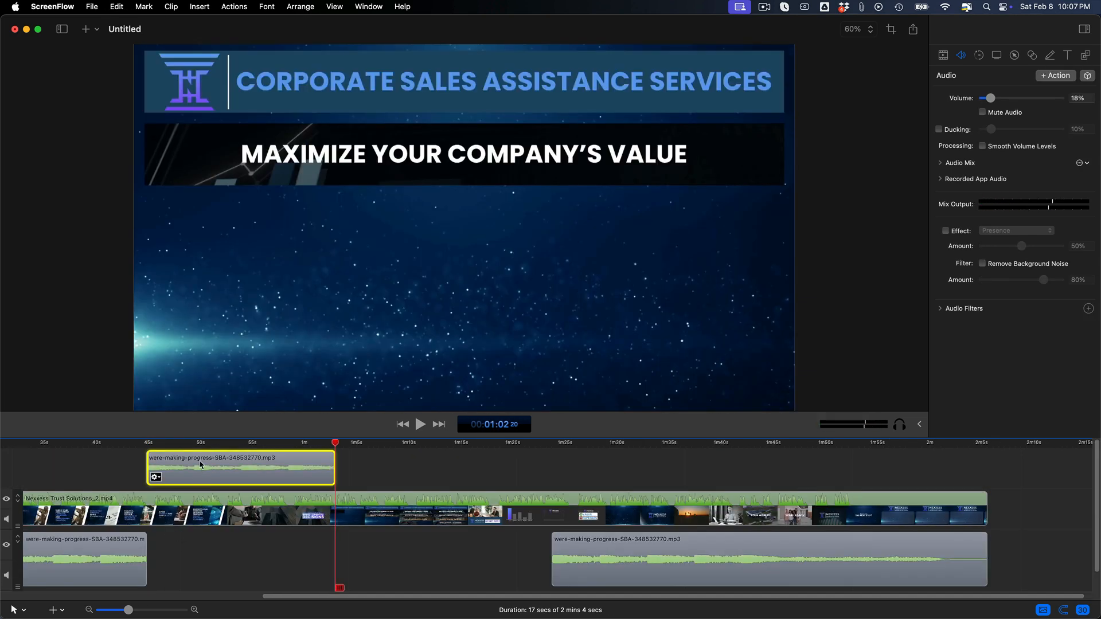
left_click_drag(195, 467, 170, 497)
key("super+a")
left_click_drag(123, 611, 118, 610)
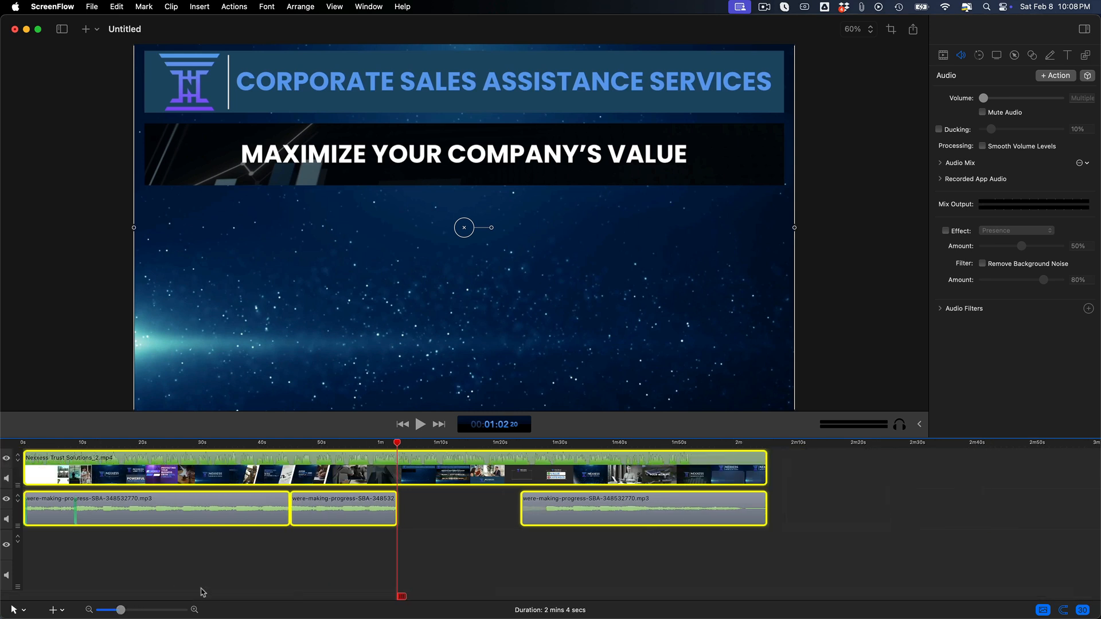
left_click(137, 612)
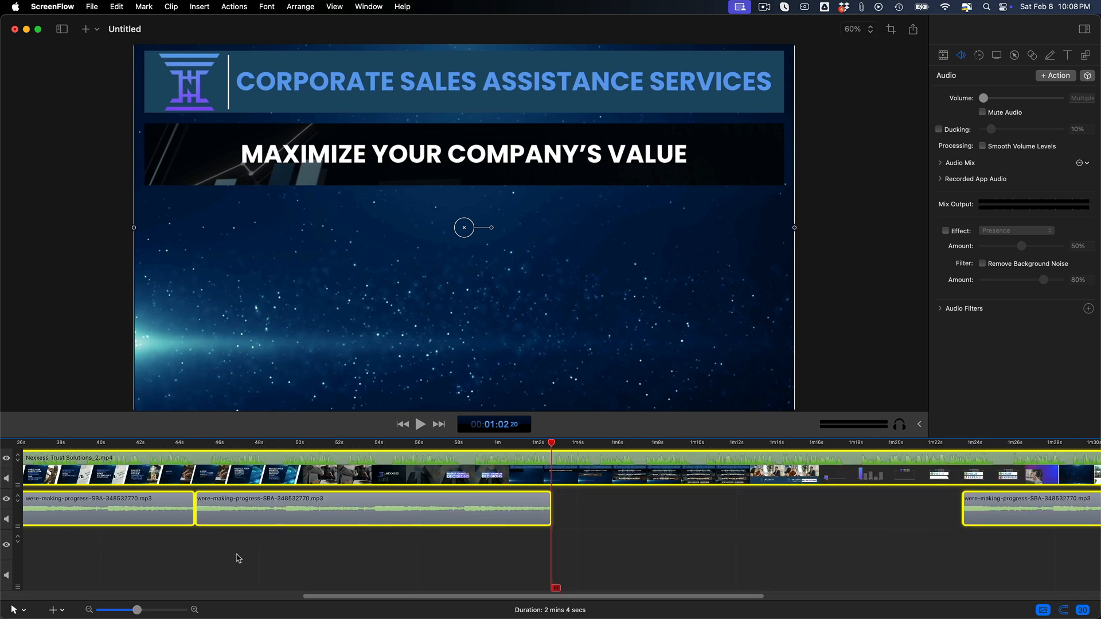
left_click(211, 567)
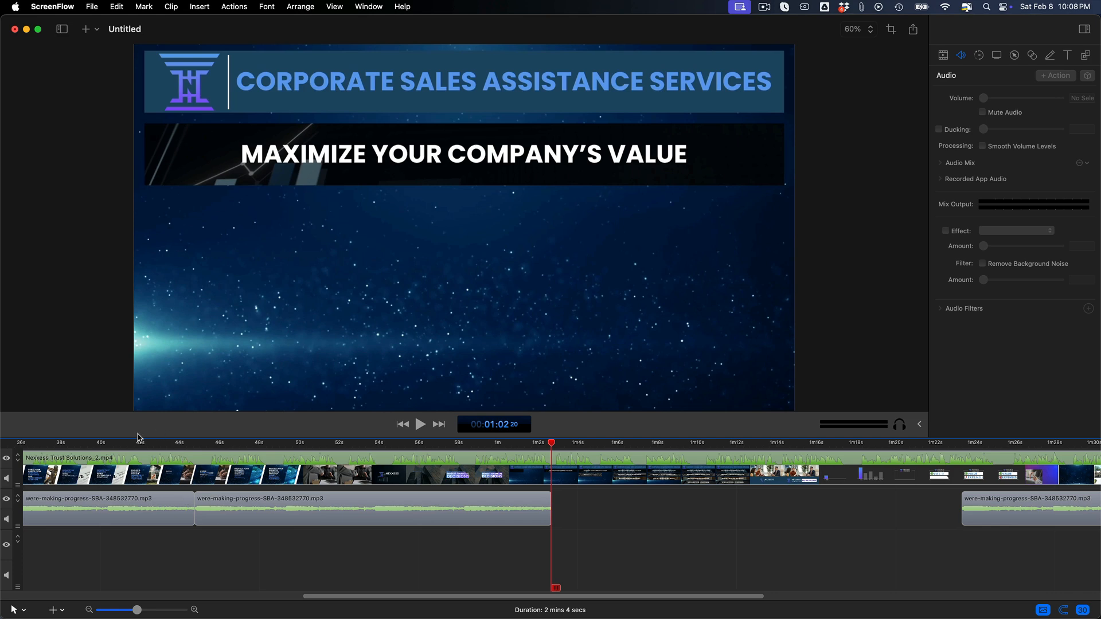
- Listen to the join between the first two music segments near 44 seconds, examining the waveform at the cut
left_click(111, 447)
key("space")
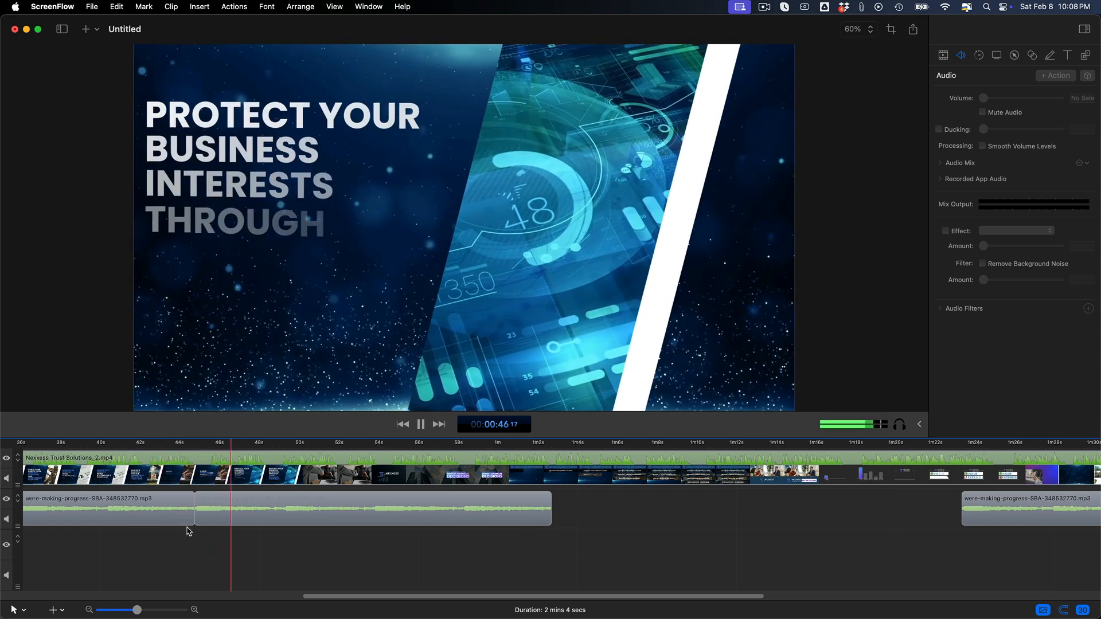
key("space")
left_click(152, 611)
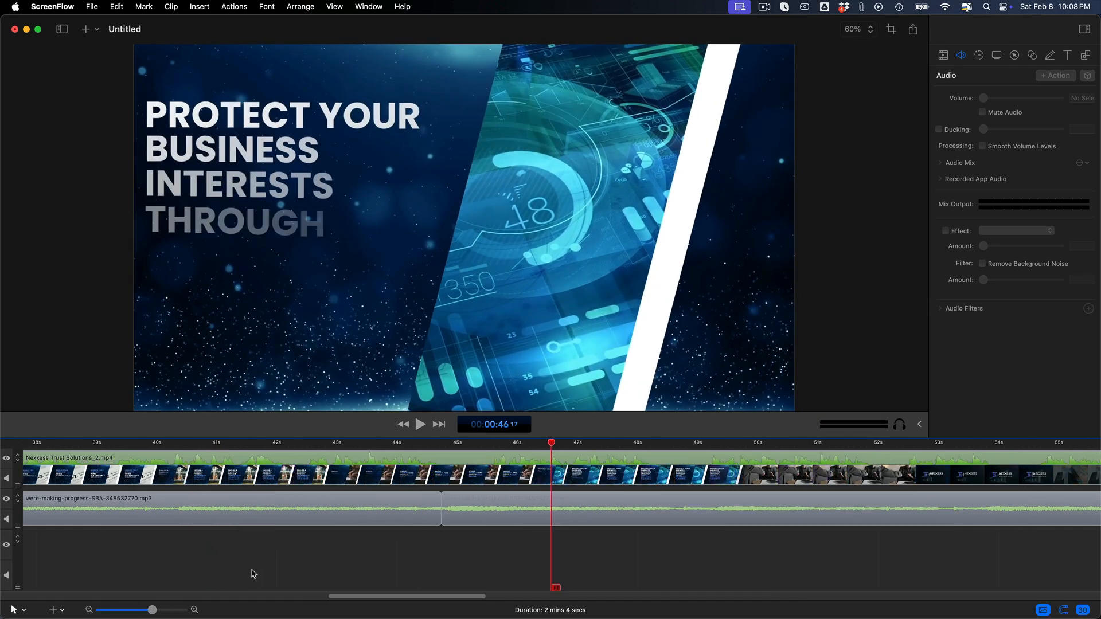
left_click(164, 611)
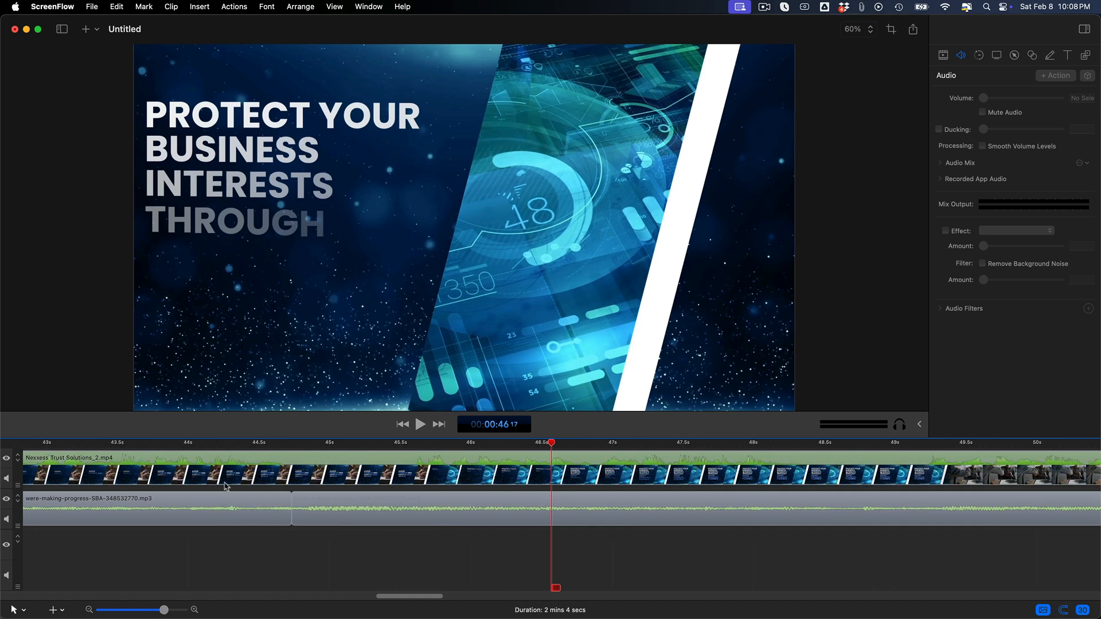
left_click_drag(164, 611, 160, 611)
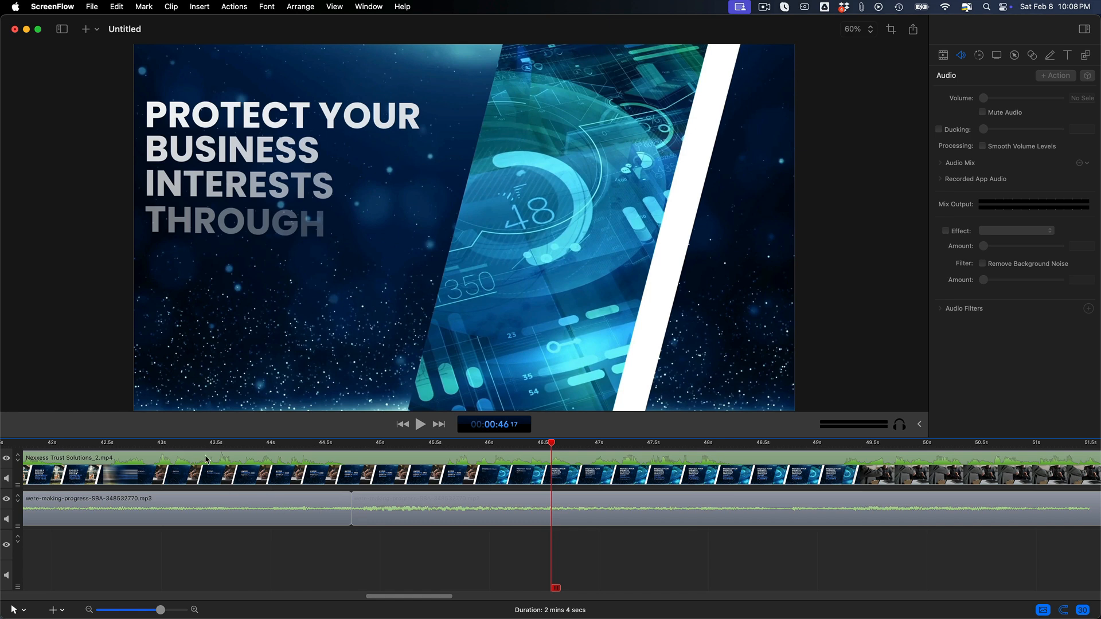
left_click(177, 450)
key("space")
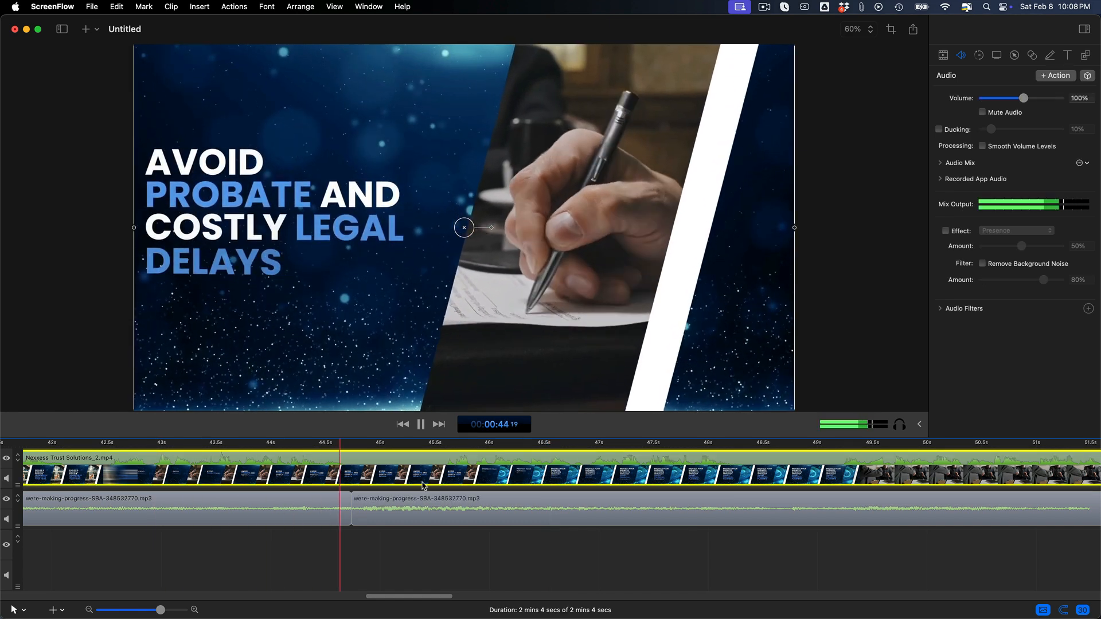
key("space")
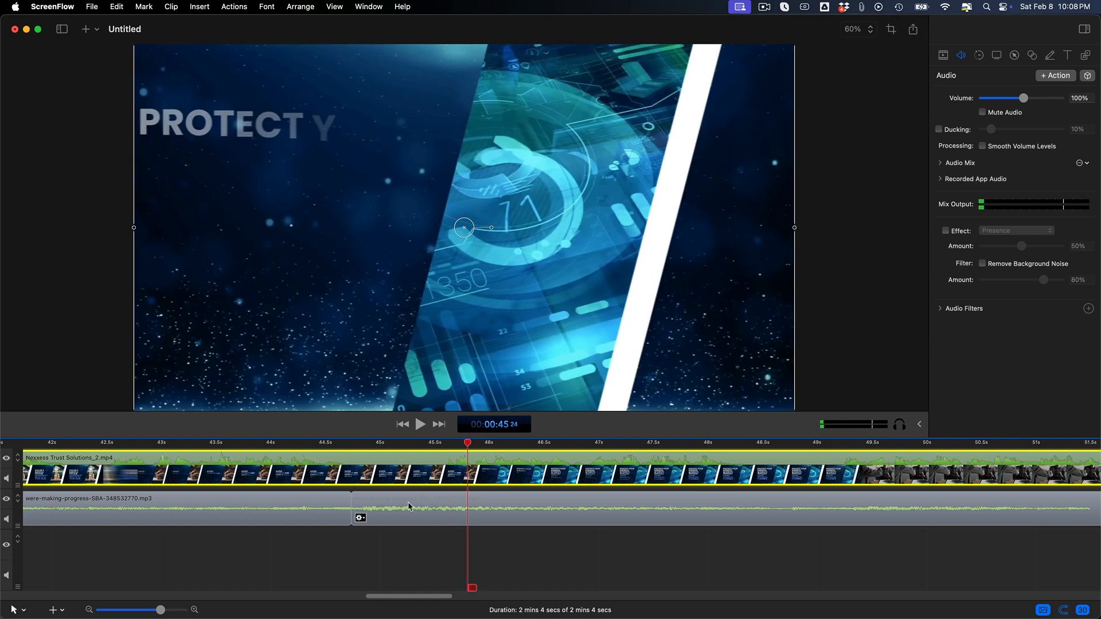
- Try overlapping the second music segment onto the end of the first by 0.1 seconds and play the transition
left_click(454, 500)
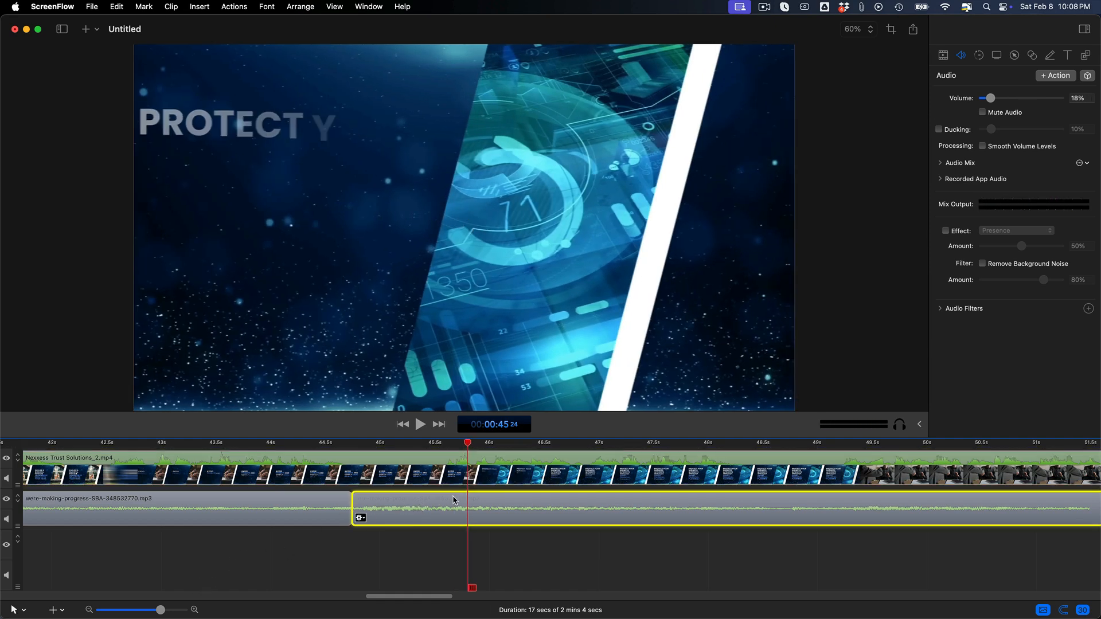
left_click_drag(450, 500, 440, 501)
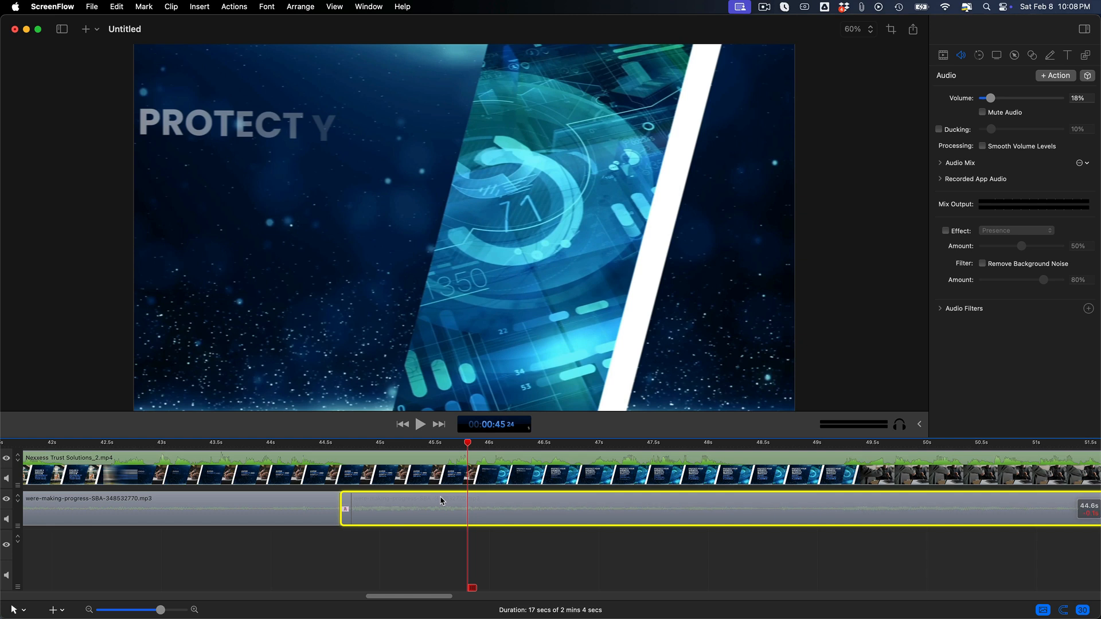
left_click(326, 554)
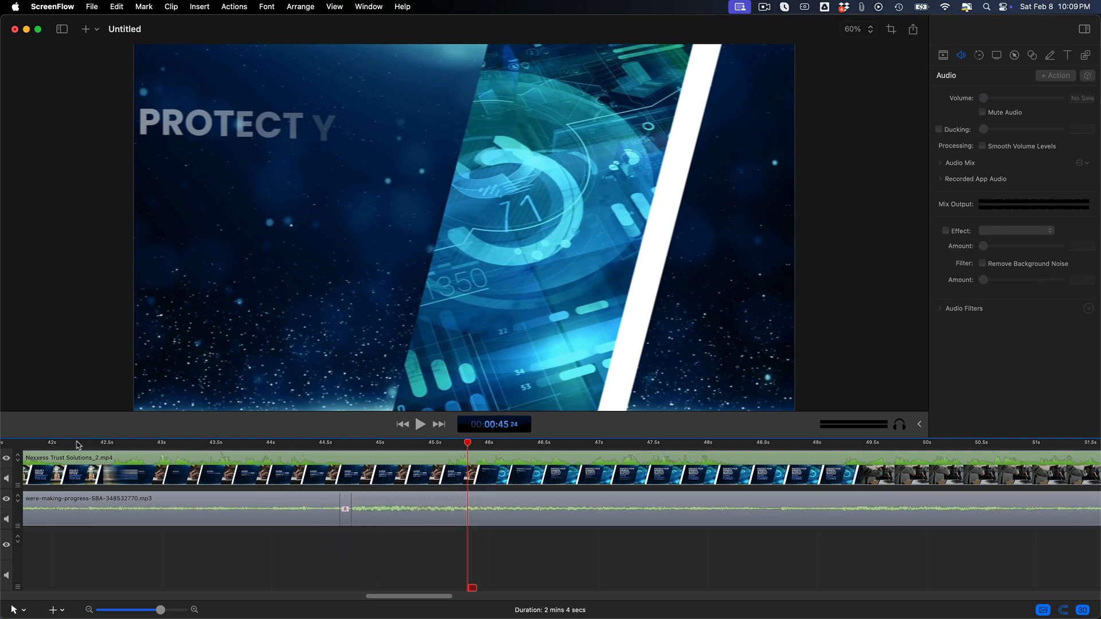
left_click(79, 445)
key("space")
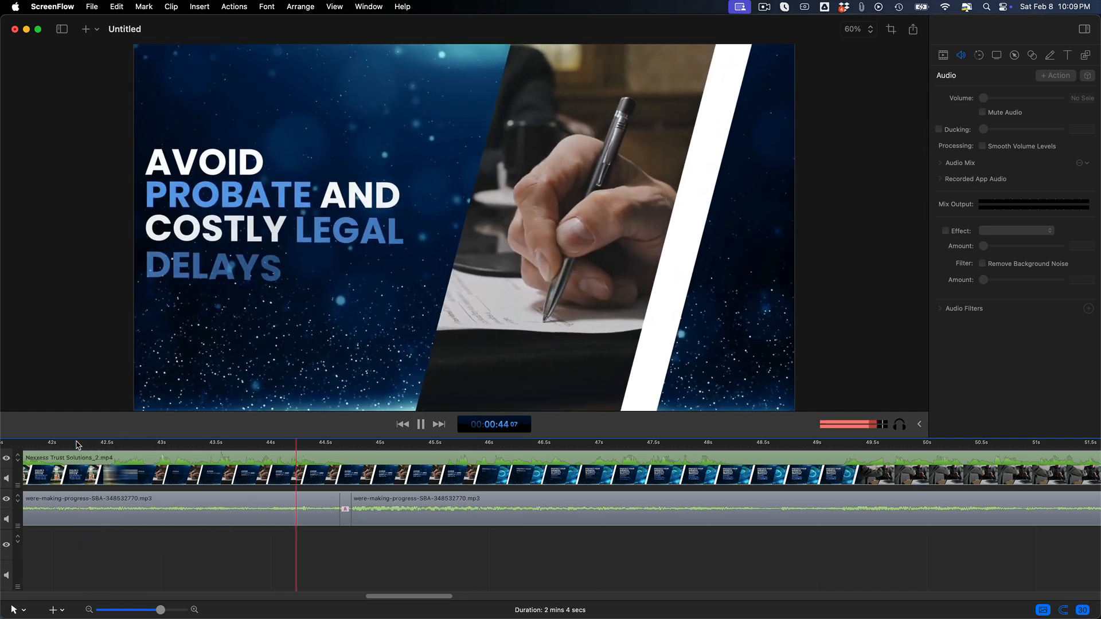
key("space")
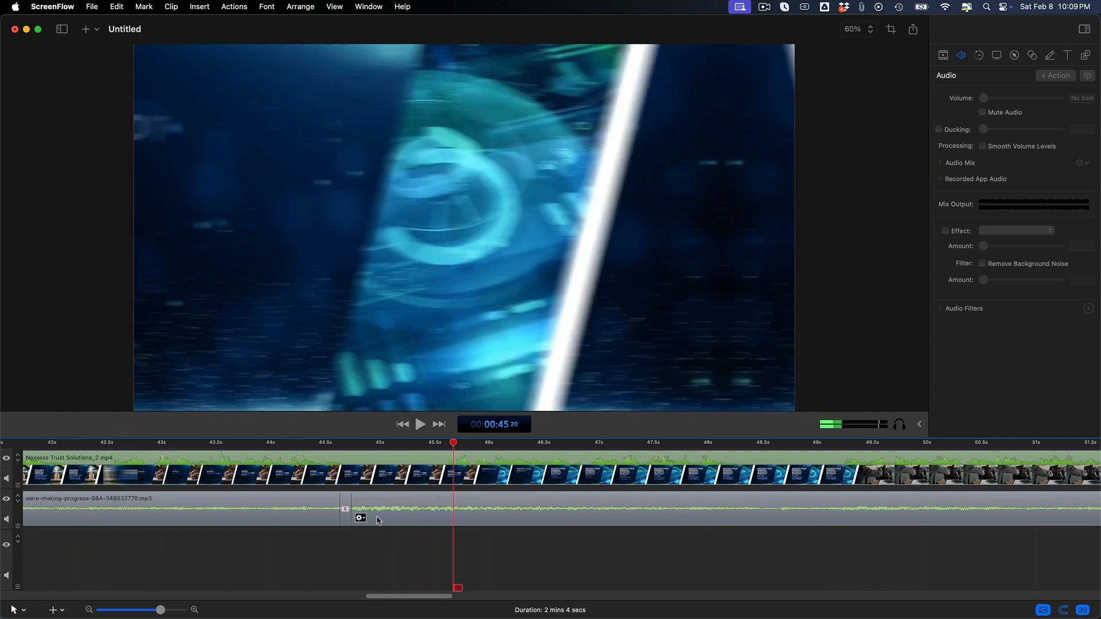
left_click(373, 512)
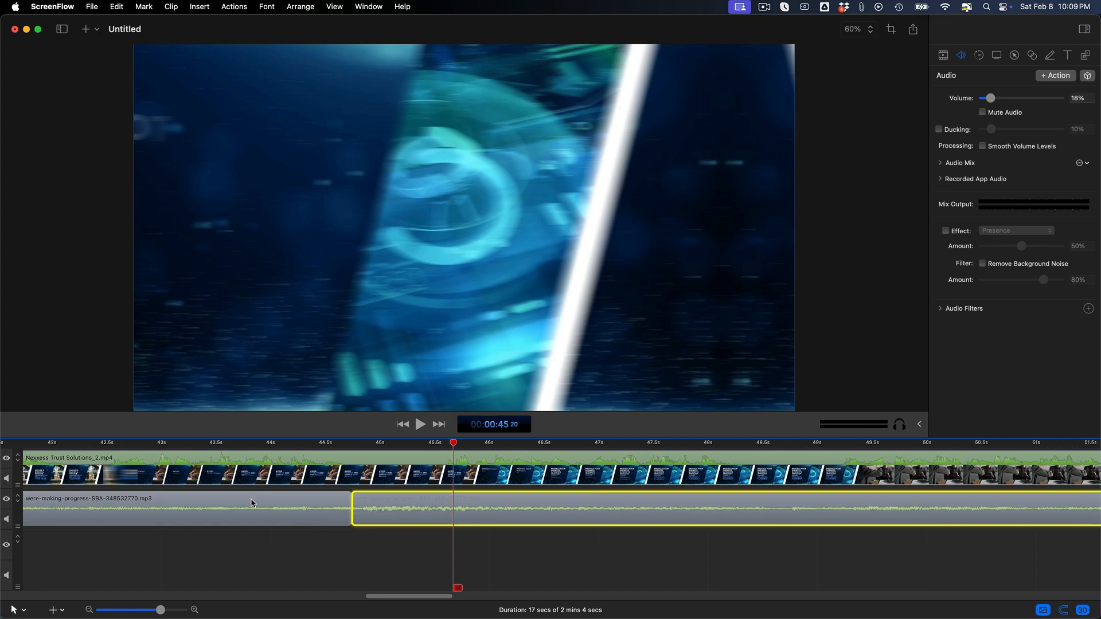
- Play the two music segments without the overlap, starting from about 42 seconds
left_click(74, 444)
key("space")
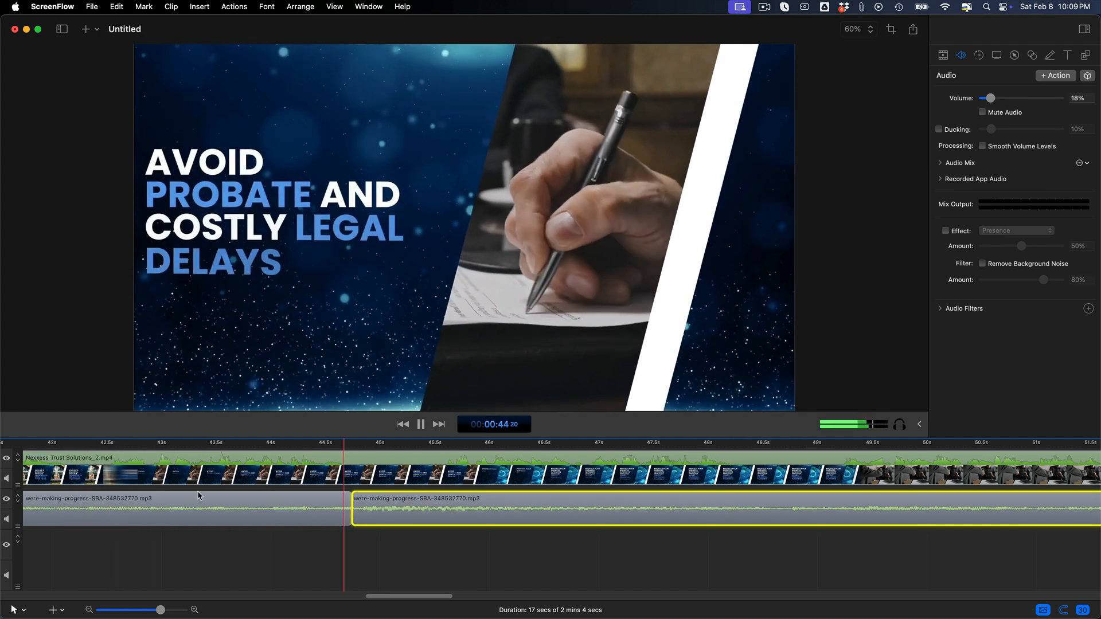
key("space")
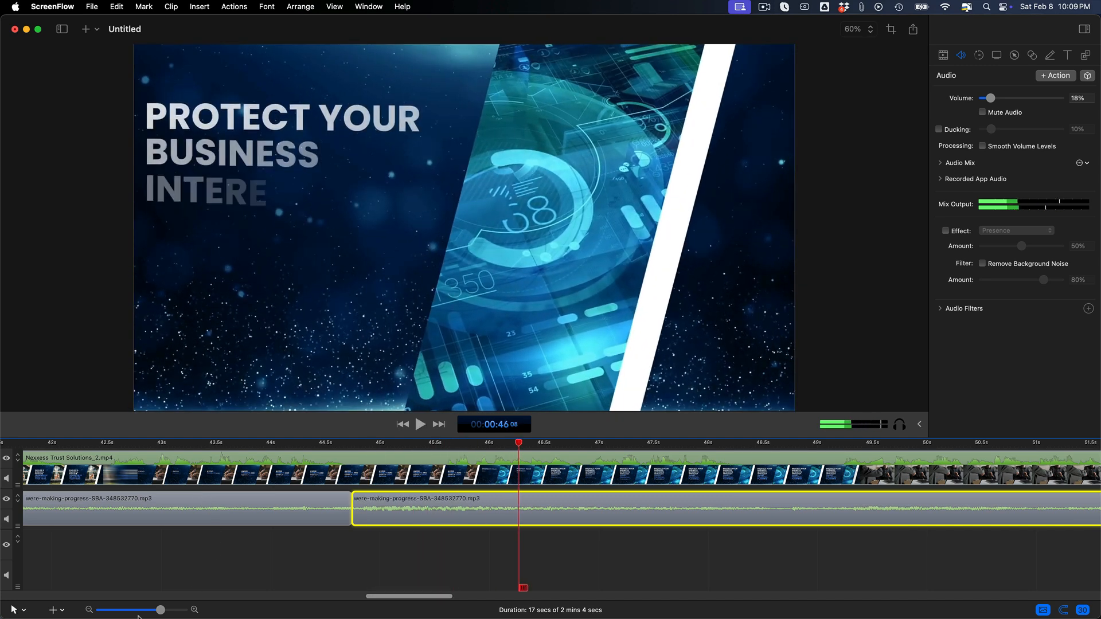
- Try pasting the copied music segment at 1 minute 2 seconds 20 frames, and delete the copy placed above the video
key("super+minus")
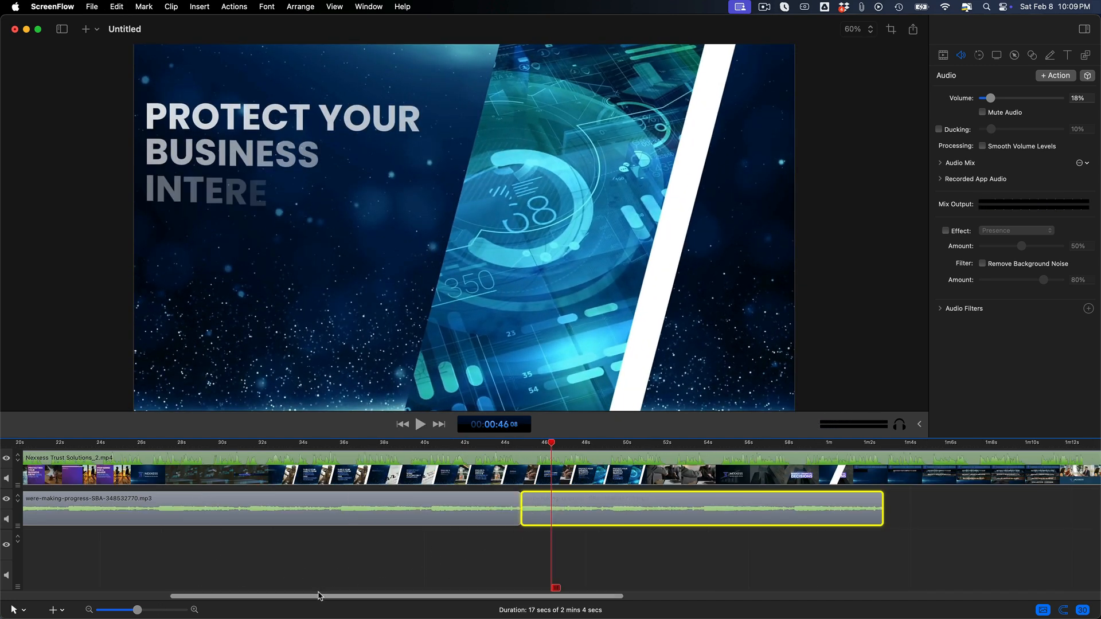
left_click_drag(314, 599, 544, 600)
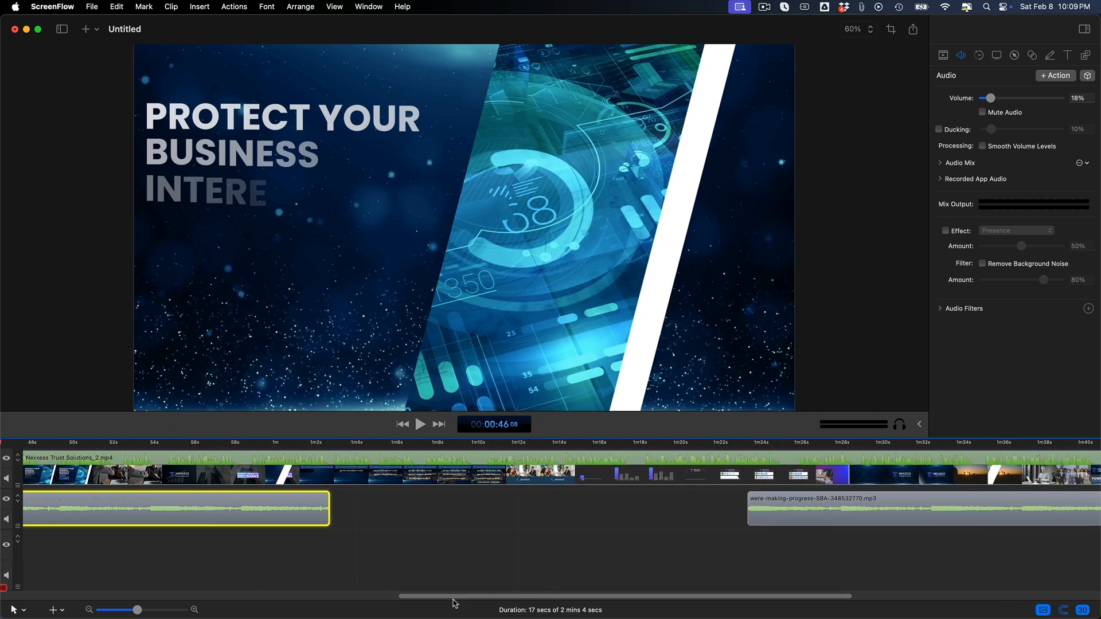
left_click_drag(126, 612, 115, 610)
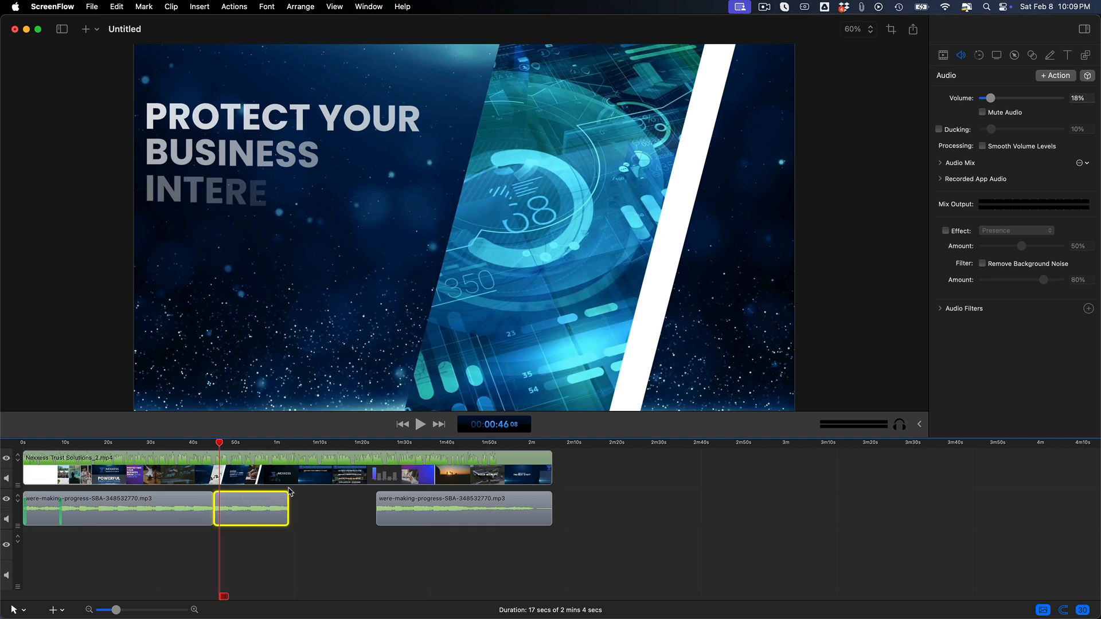
left_click(289, 443)
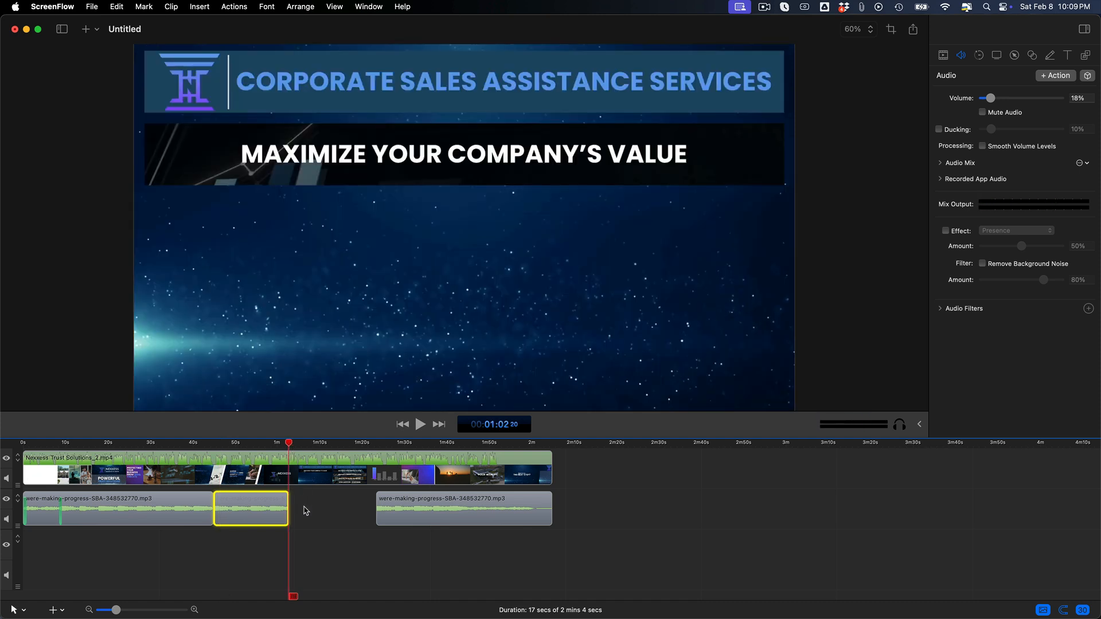
left_click(305, 510)
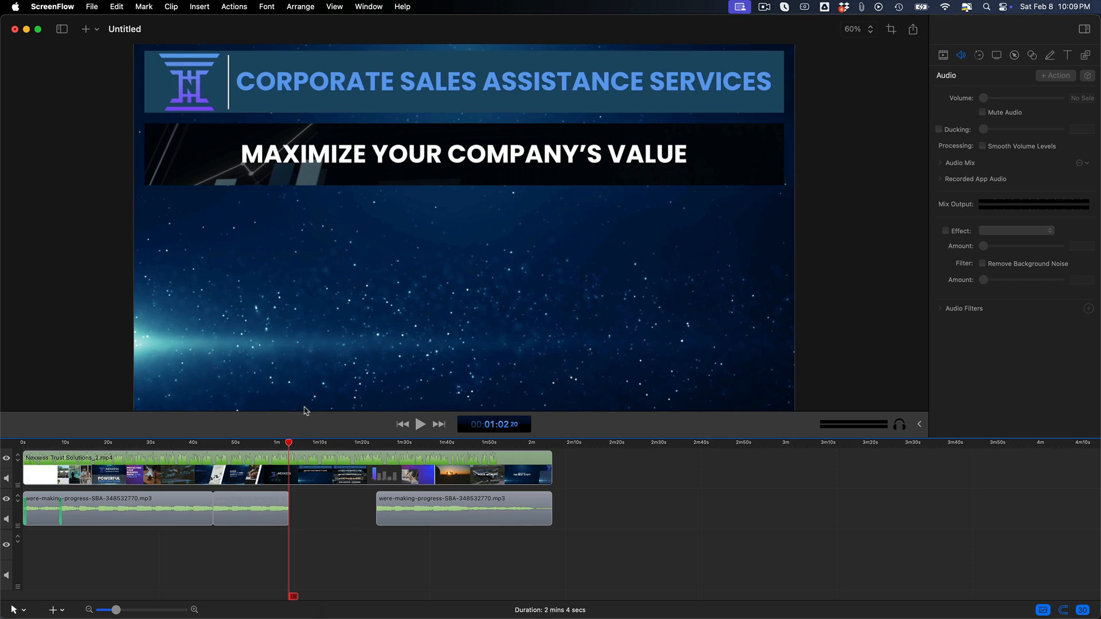
key("super+v")
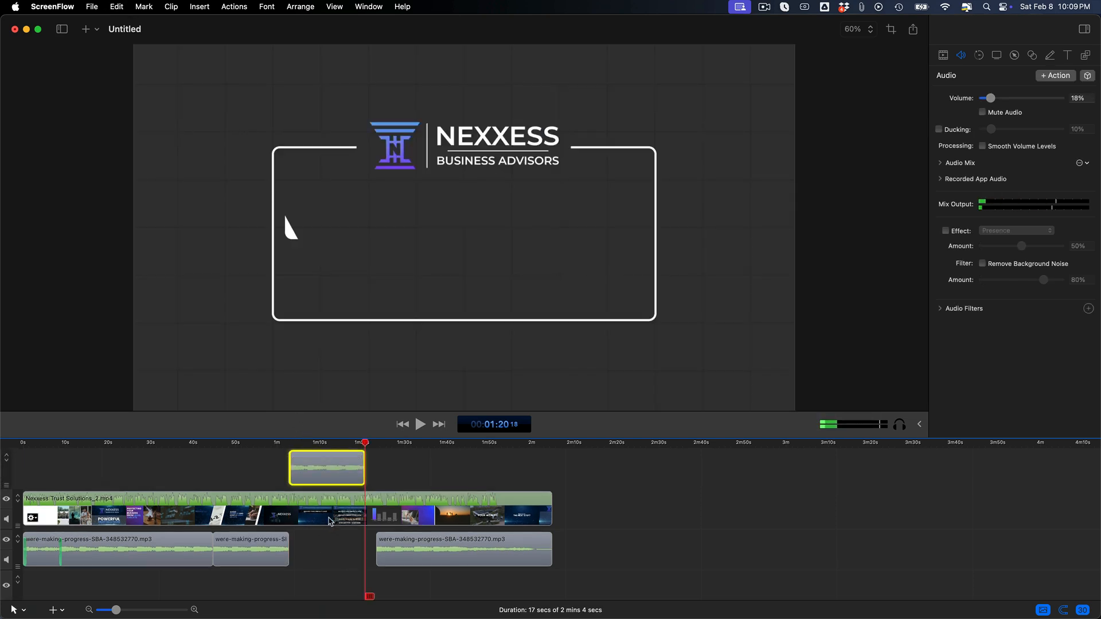
key("Delete")
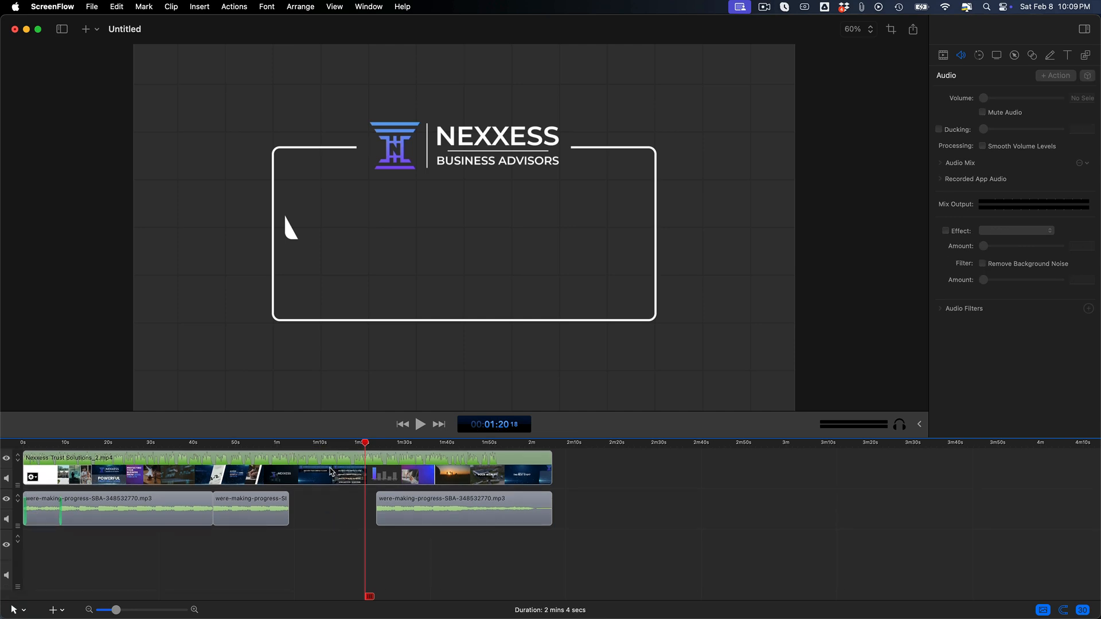
- Place a pasted copy of the music segment directly after the second one and move the final music part up against it
key("space")
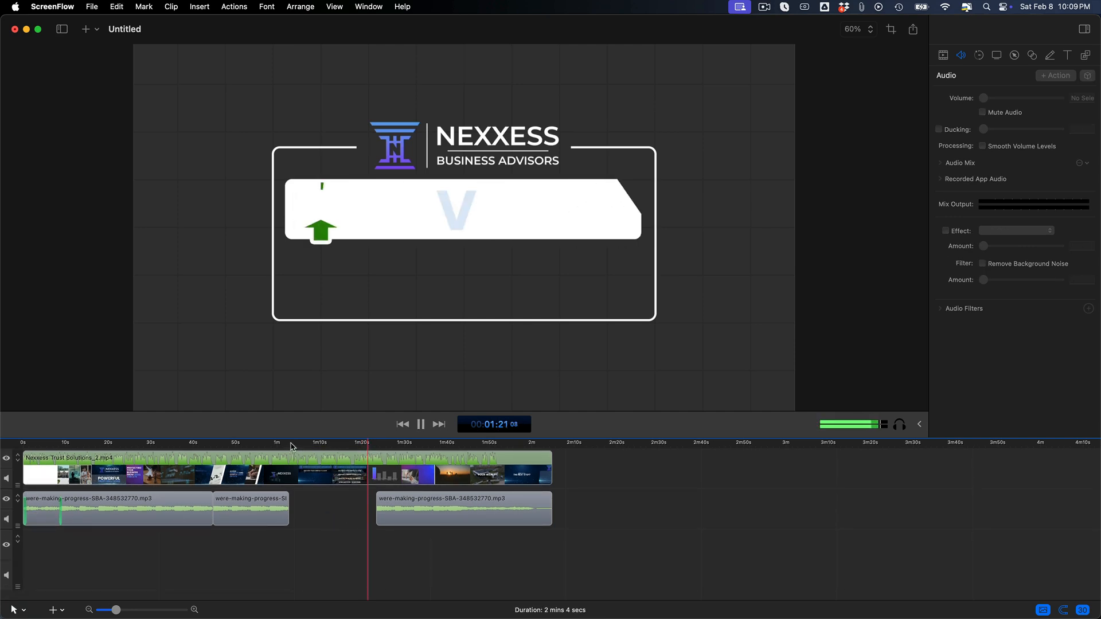
key("space")
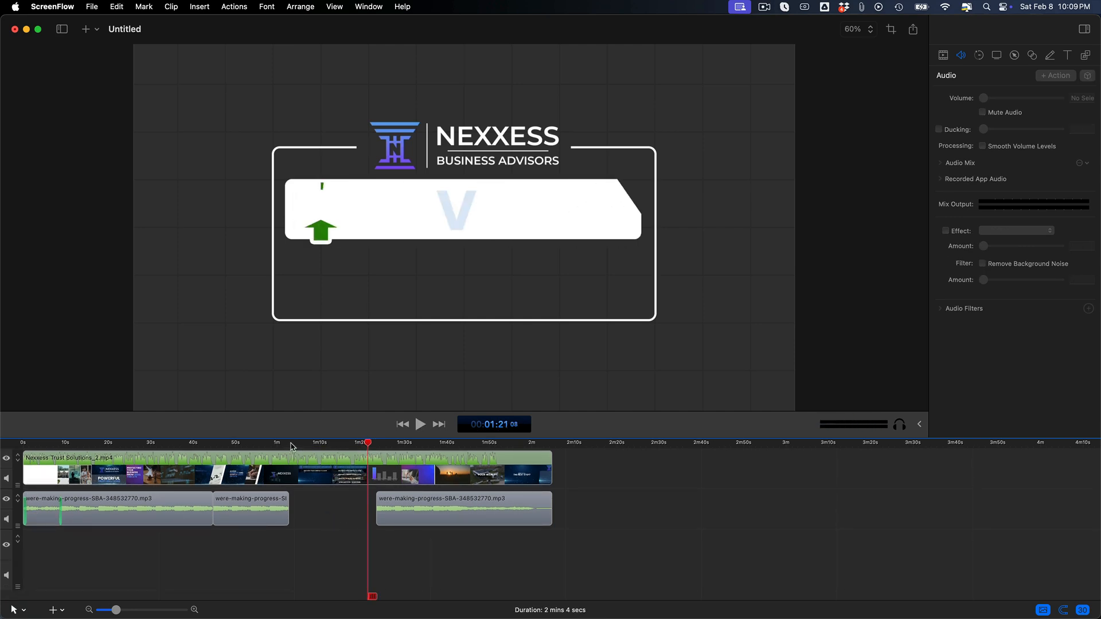
left_click(291, 447)
left_click(561, 445)
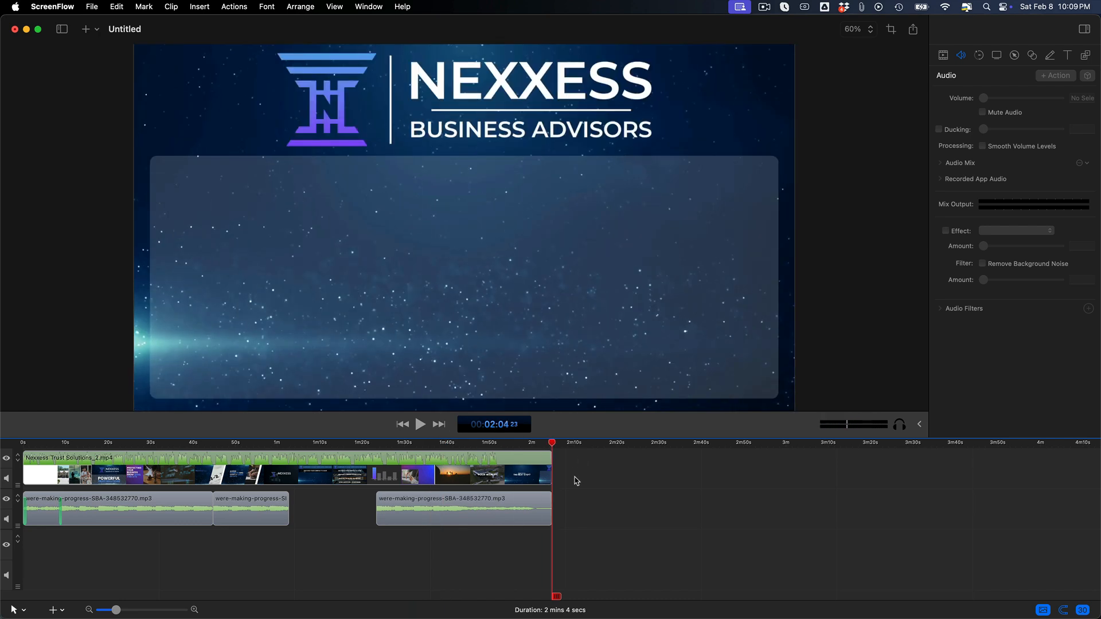
key("super+v")
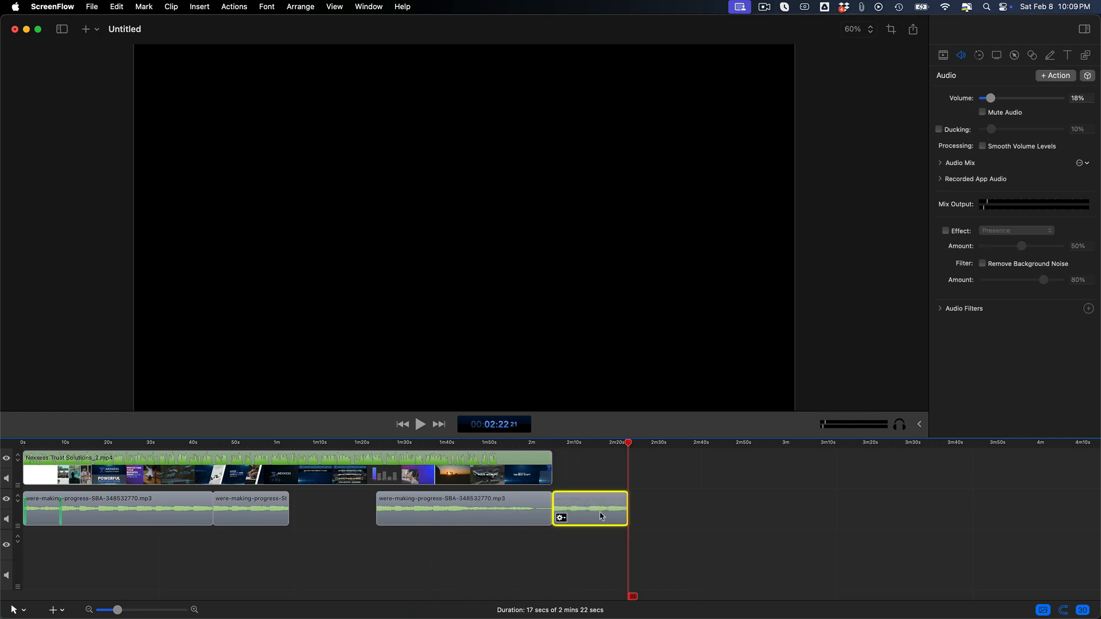
left_click_drag(597, 515, 335, 524)
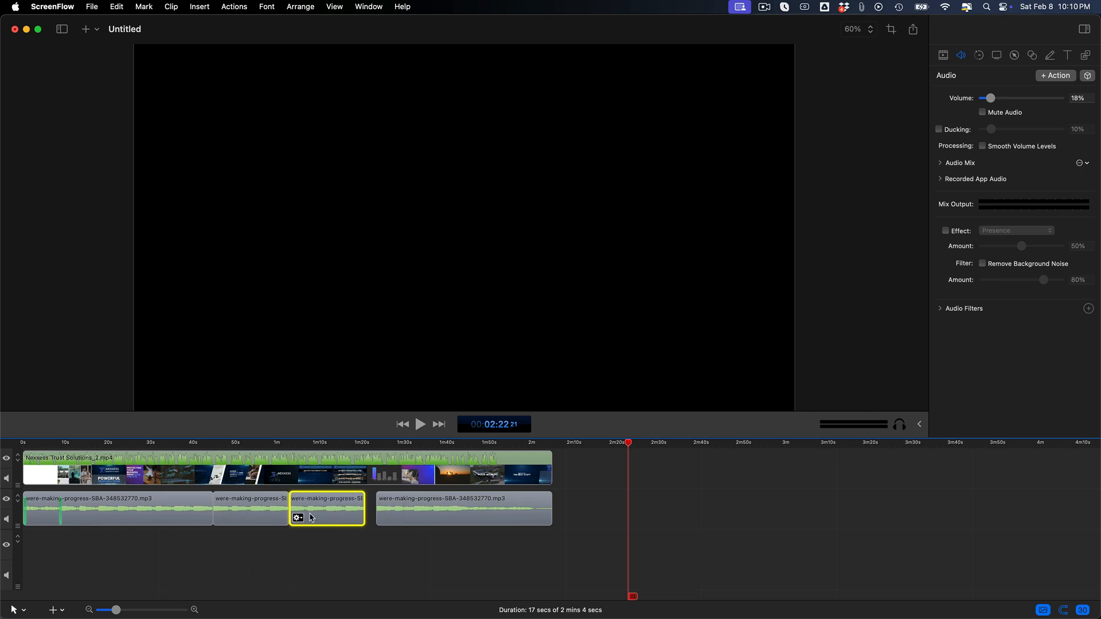
left_click_drag(303, 444, 344, 444)
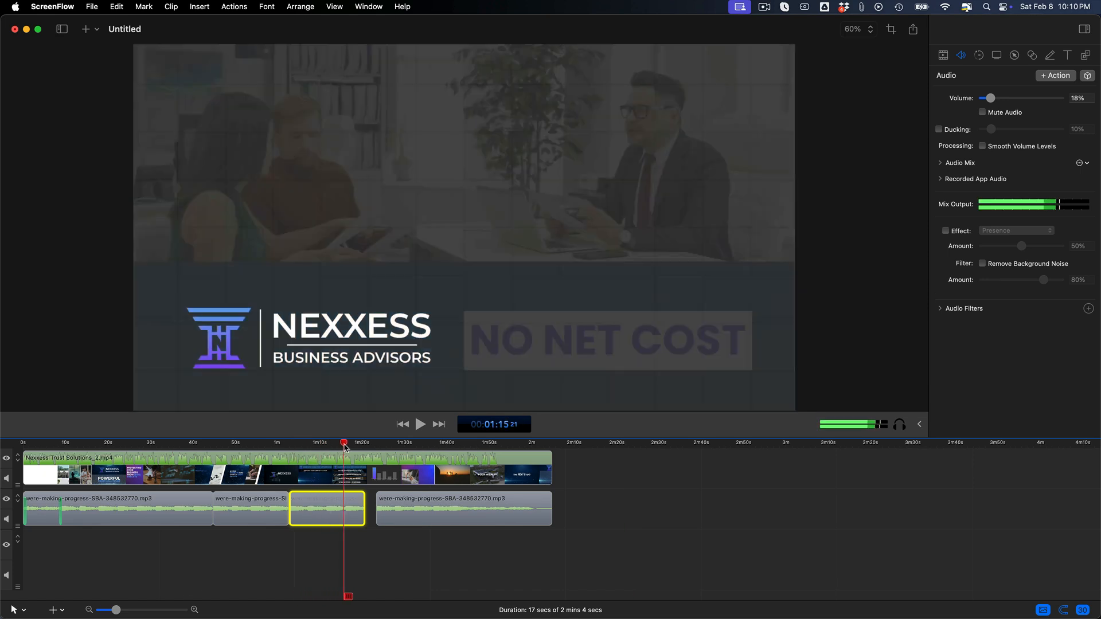
left_click_drag(394, 504, 382, 504)
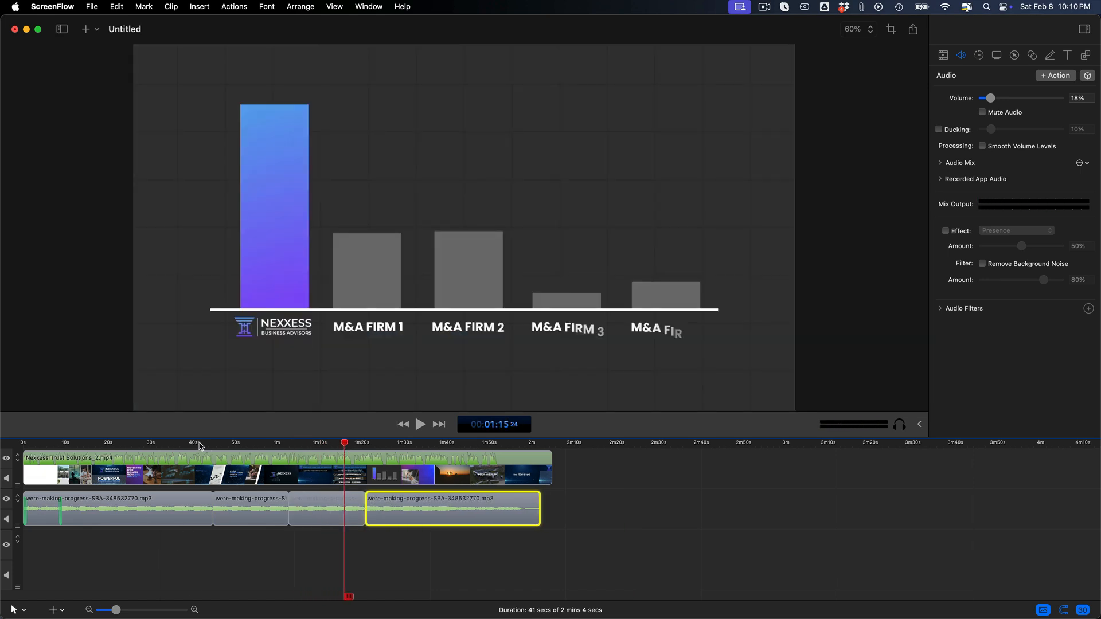
- Play the music from about 37 seconds to just past 1 minute 4 seconds to check the first two joins
left_click(203, 444)
left_click(135, 611)
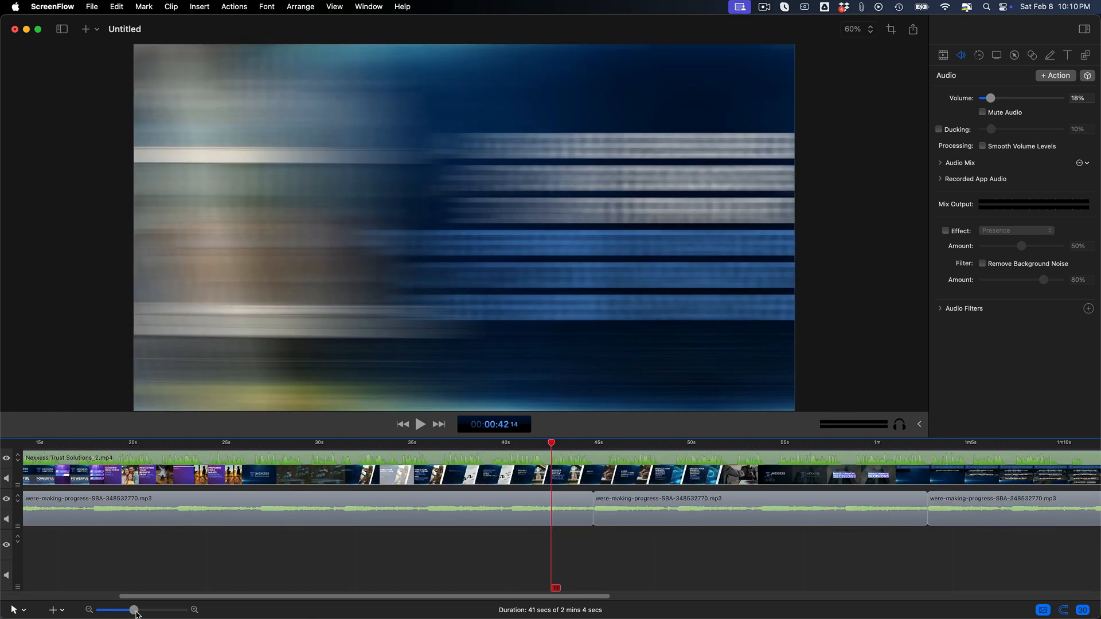
left_click_drag(507, 447, 451, 445)
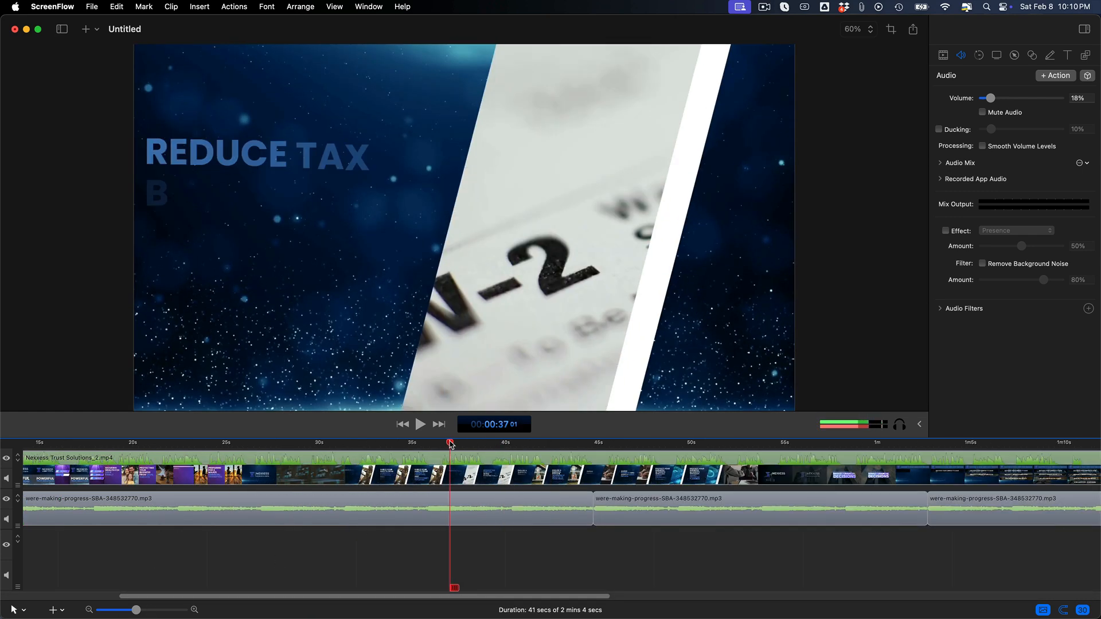
key("space")
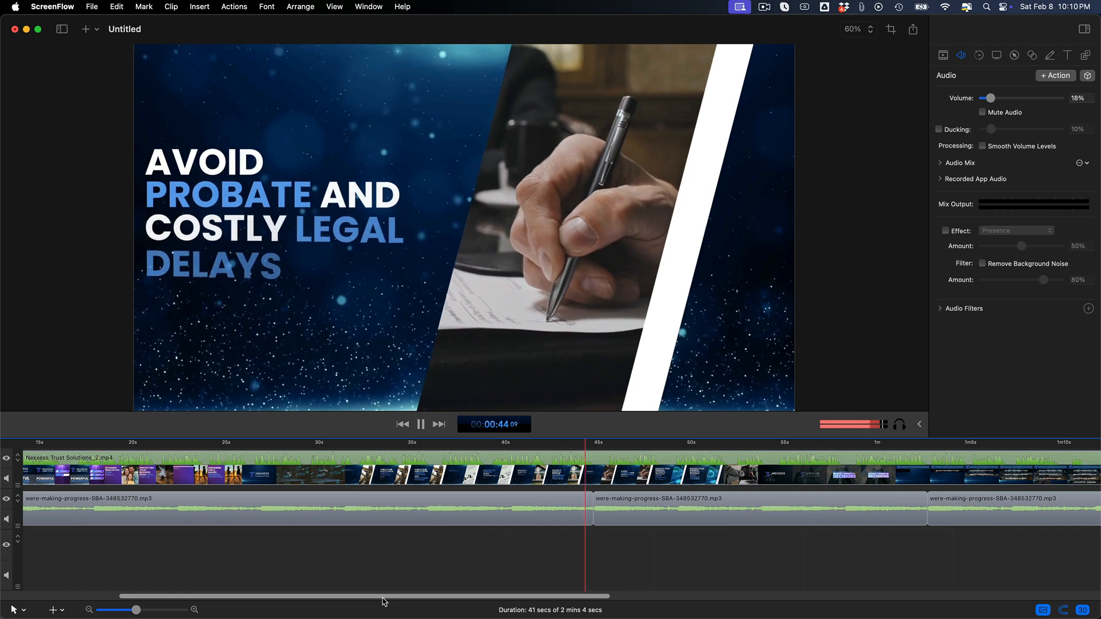
left_click_drag(384, 601, 633, 596)
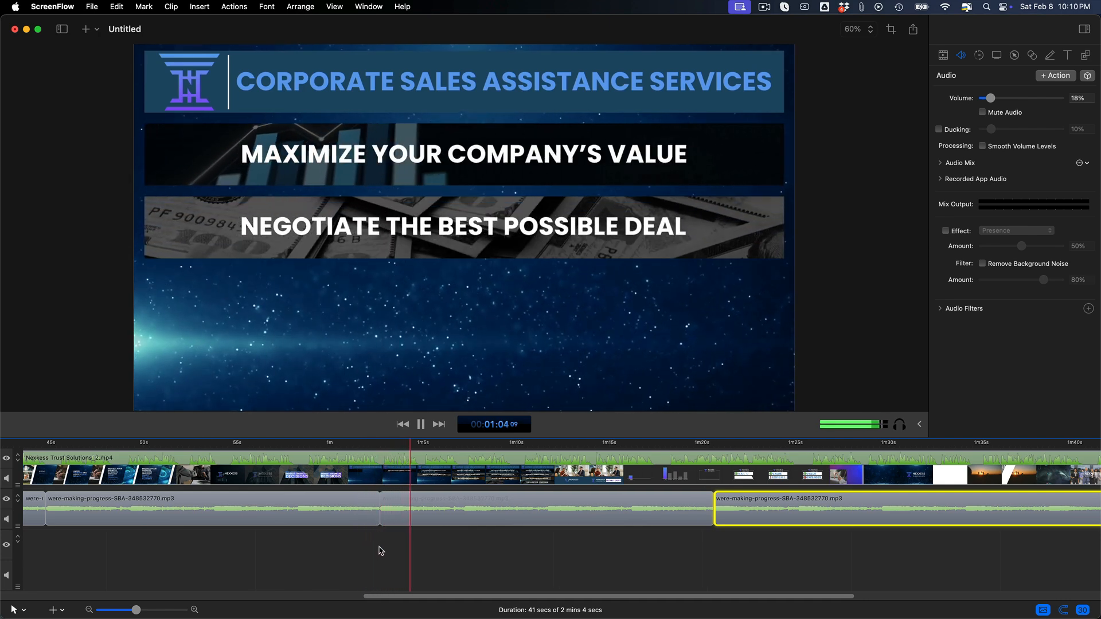
key("space")
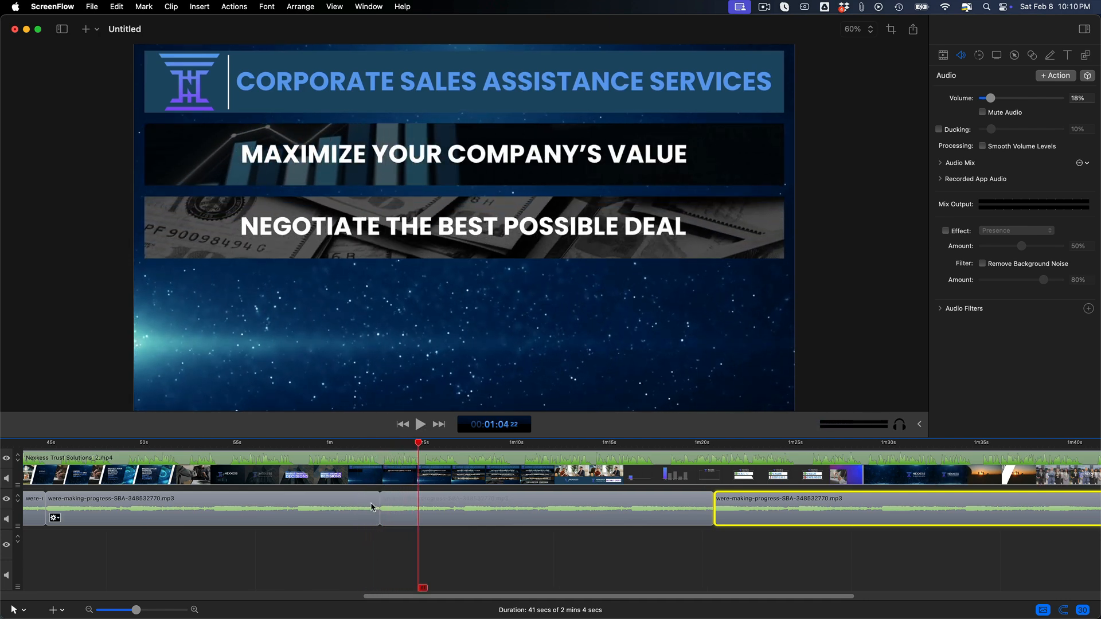
- Play the music from about 1 minute 1 second to just past 1 minute 23 seconds to check the later joins
scroll(474, 600, "right", 5)
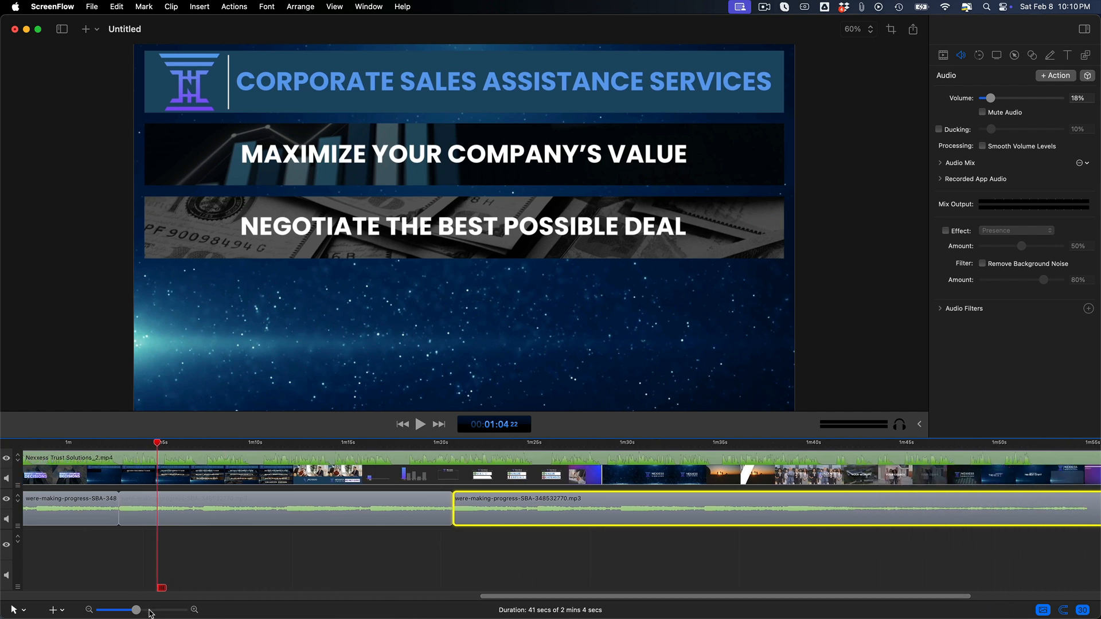
left_click(150, 611)
left_click(358, 445)
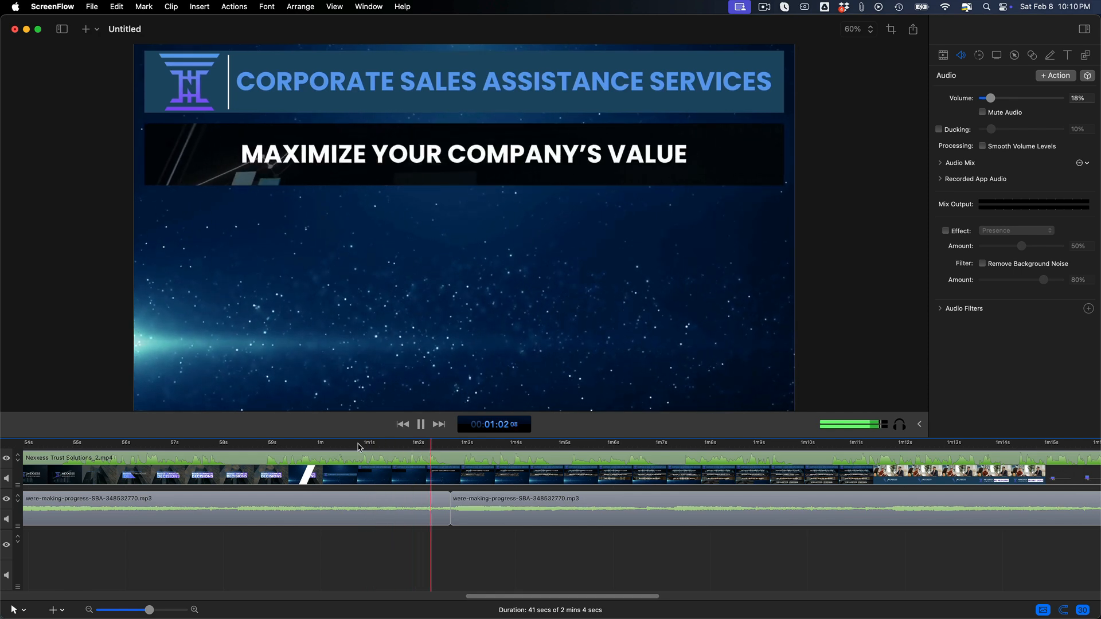
left_click_drag(150, 610, 133, 610)
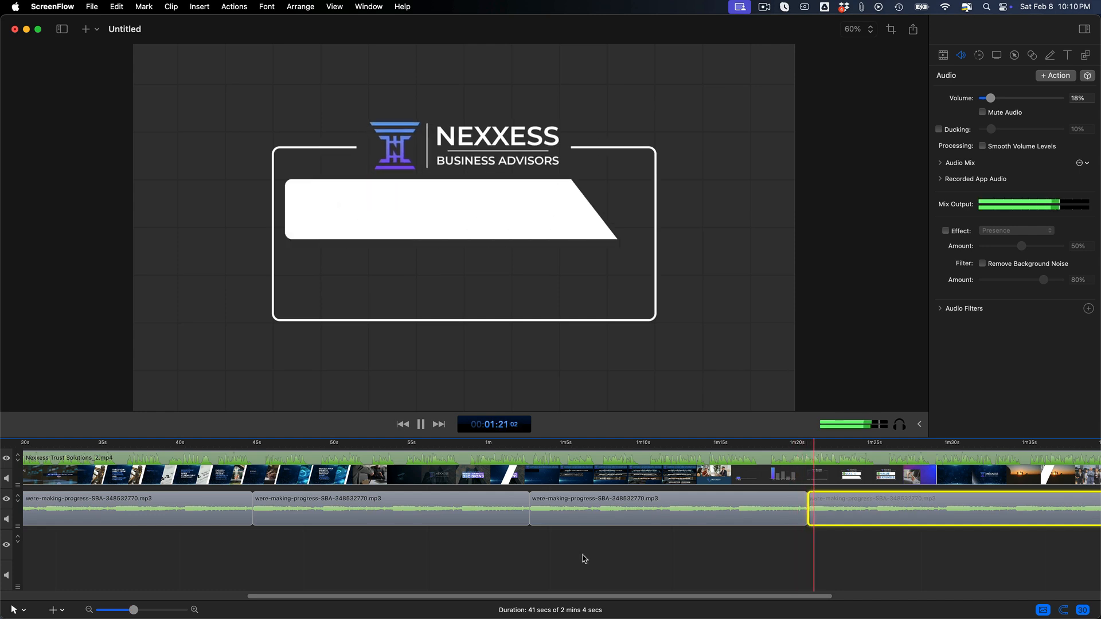
left_click(120, 610)
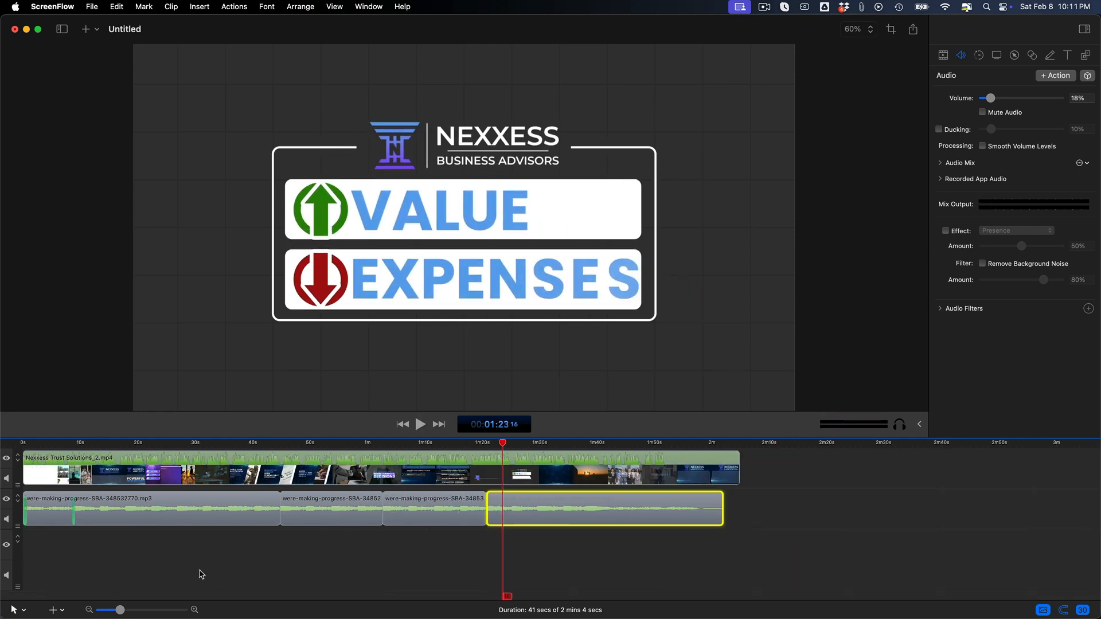
- Replay the join before the final music part from about 1 minute 19 seconds through to 1 minute 51 seconds
left_click(141, 610)
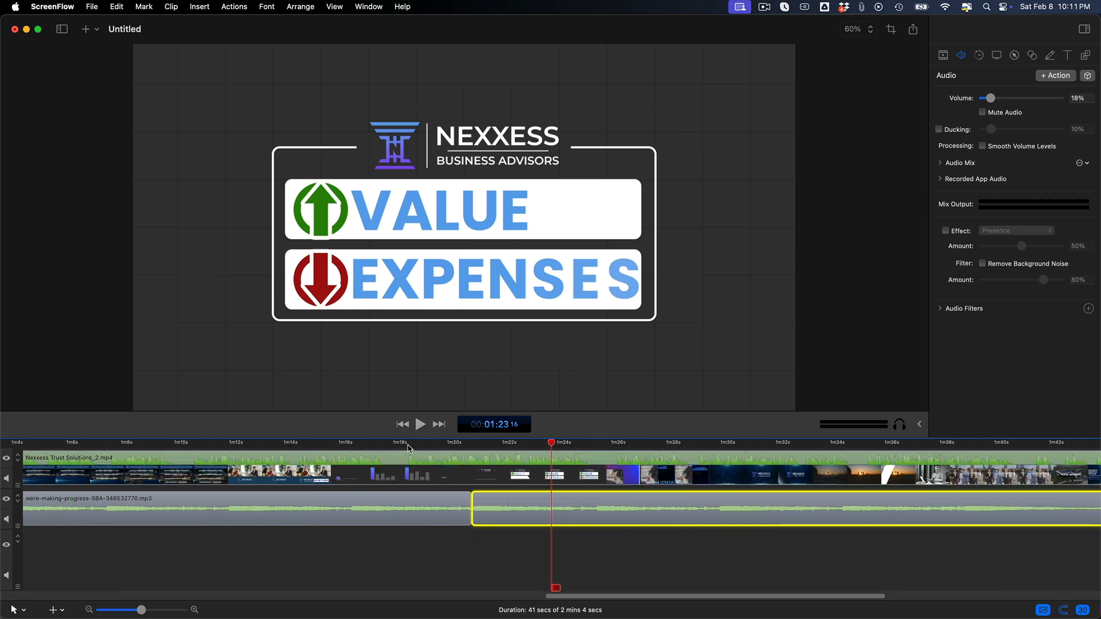
left_click(151, 611)
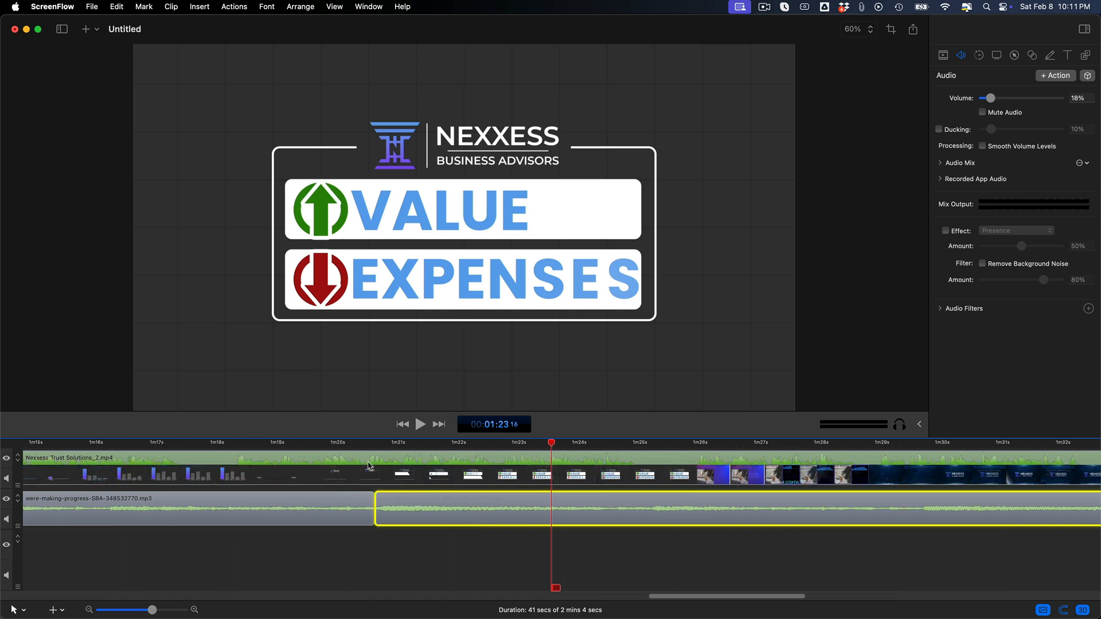
left_click(277, 444)
key("space")
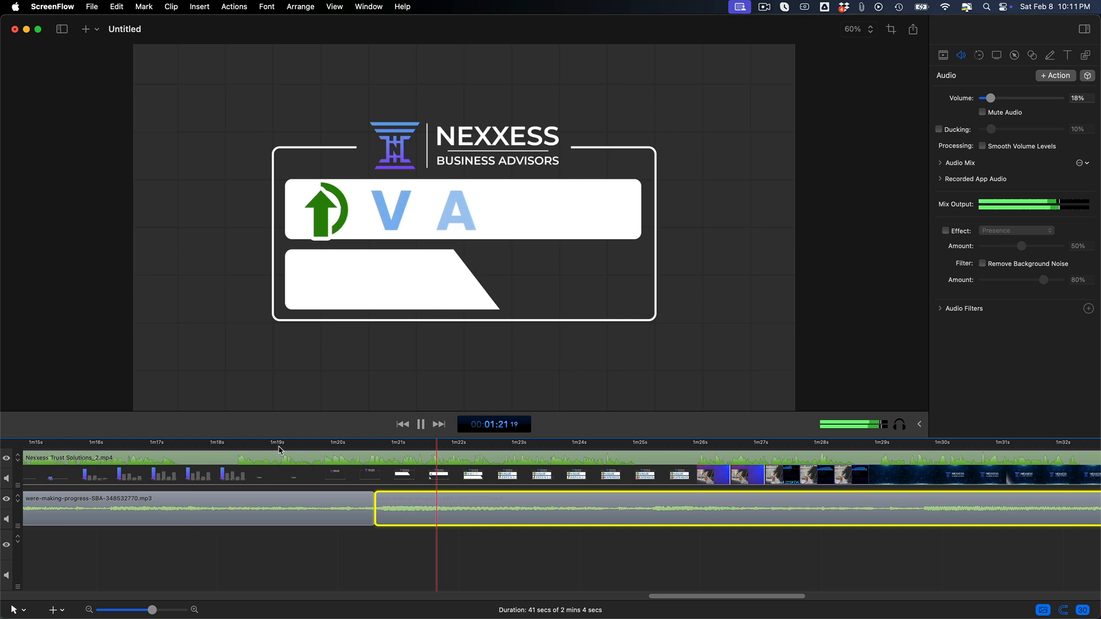
left_click(138, 611)
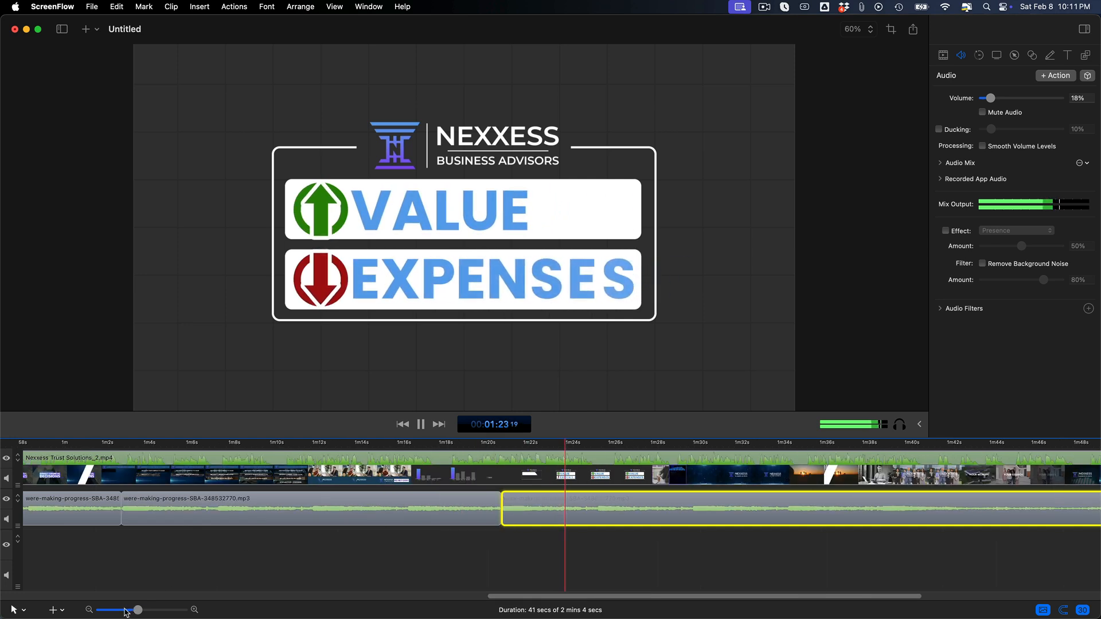
left_click(125, 611)
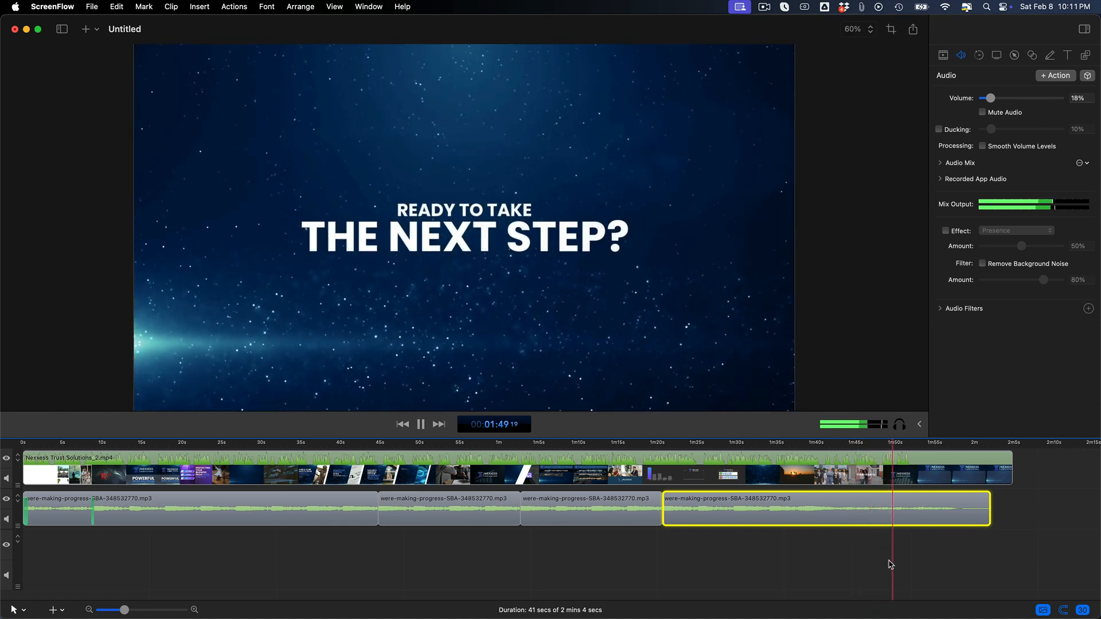
left_click(842, 560)
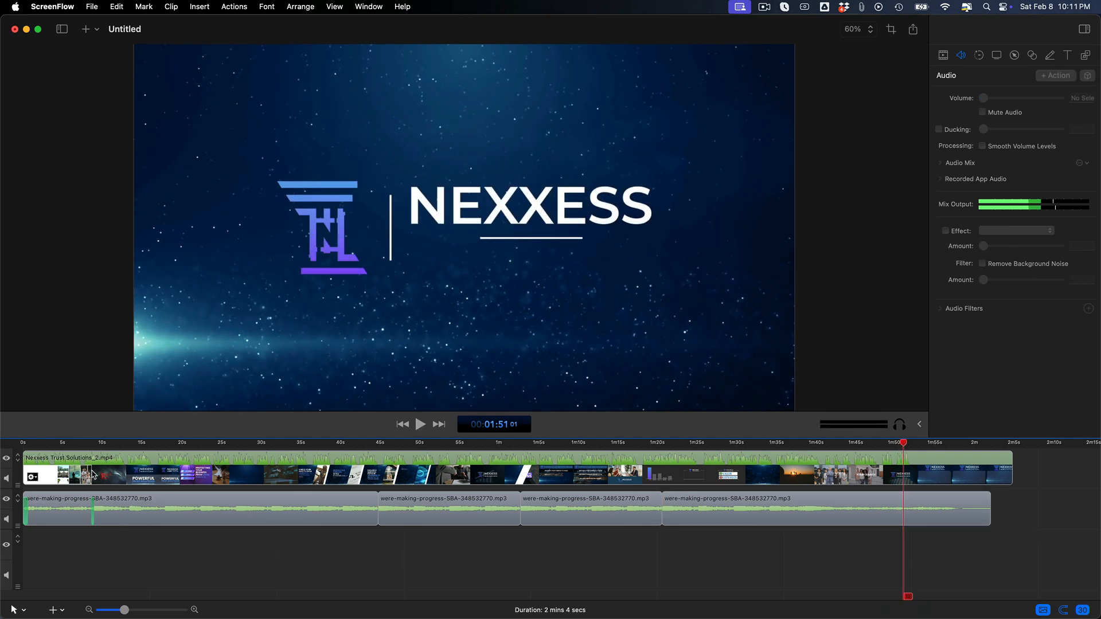
- Scrub from about 8 seconds towards the ending and play from about 1 minute 38 seconds to find where the music should rise
left_click(92, 447)
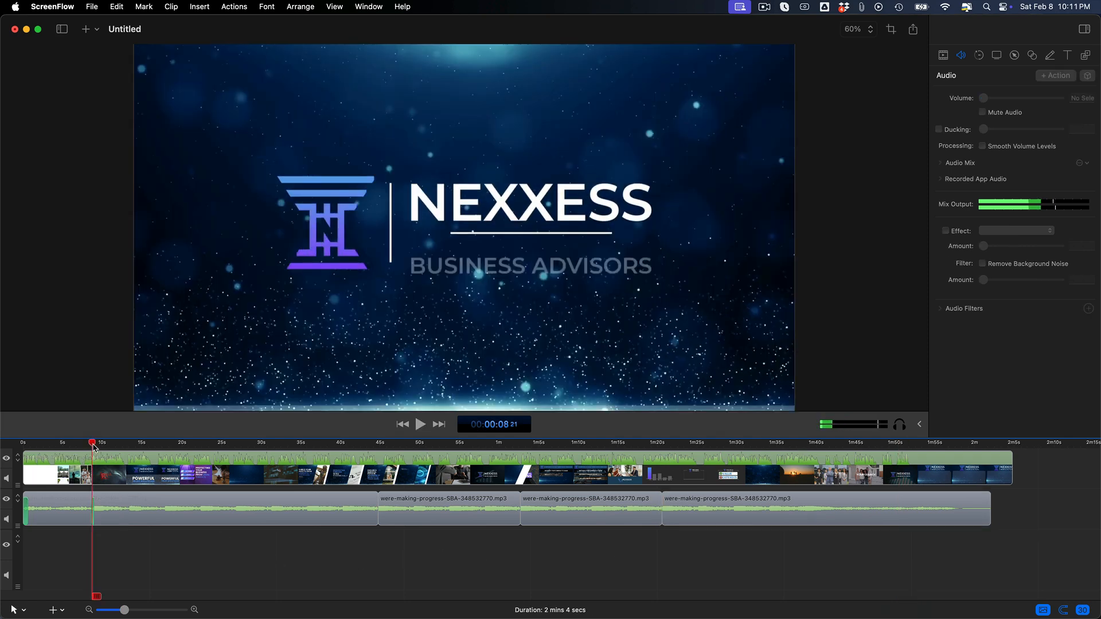
left_click_drag(94, 446, 835, 470)
left_click(798, 453)
key("space")
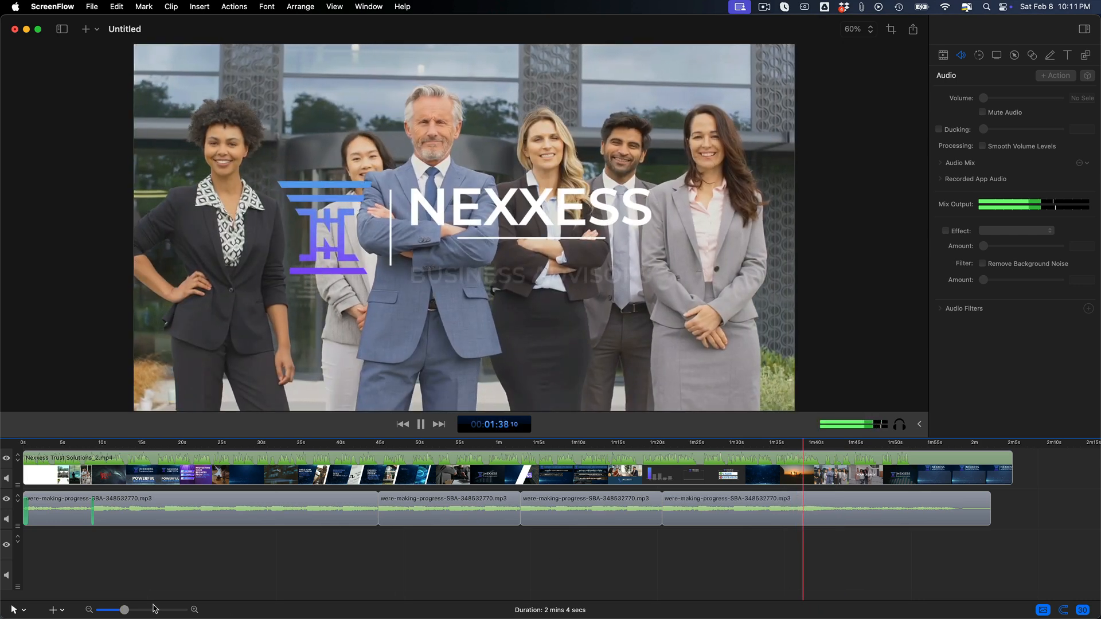
left_click_drag(124, 610, 139, 610)
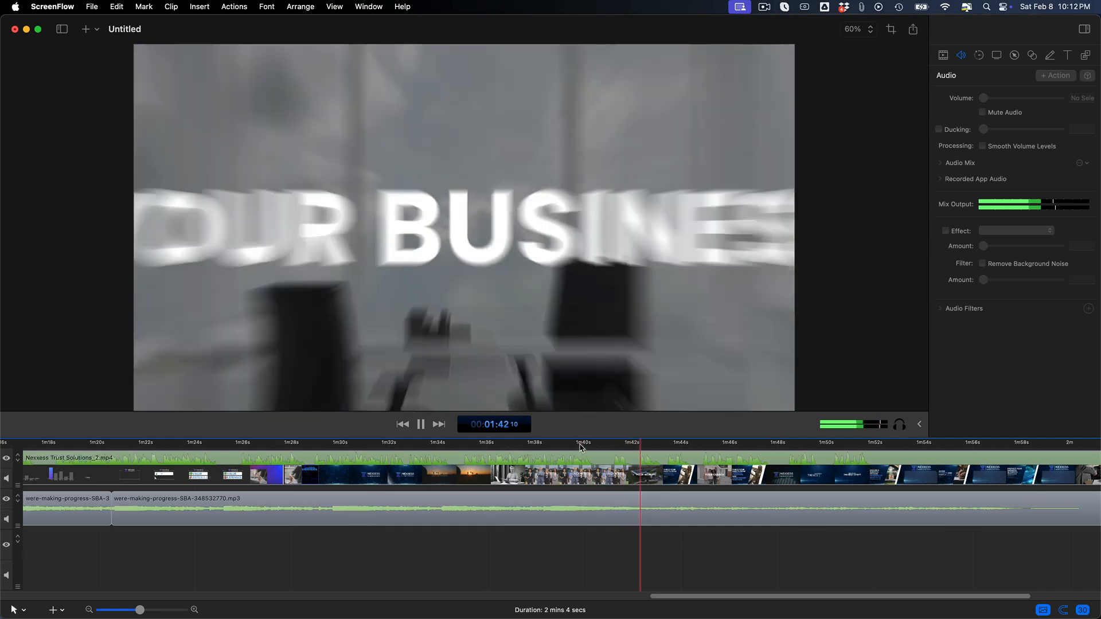
- Add an audio action to the final music clip spanning 1 minute 40 seconds 2 frames to 1 minute 41 seconds 25 frames
left_click(582, 444)
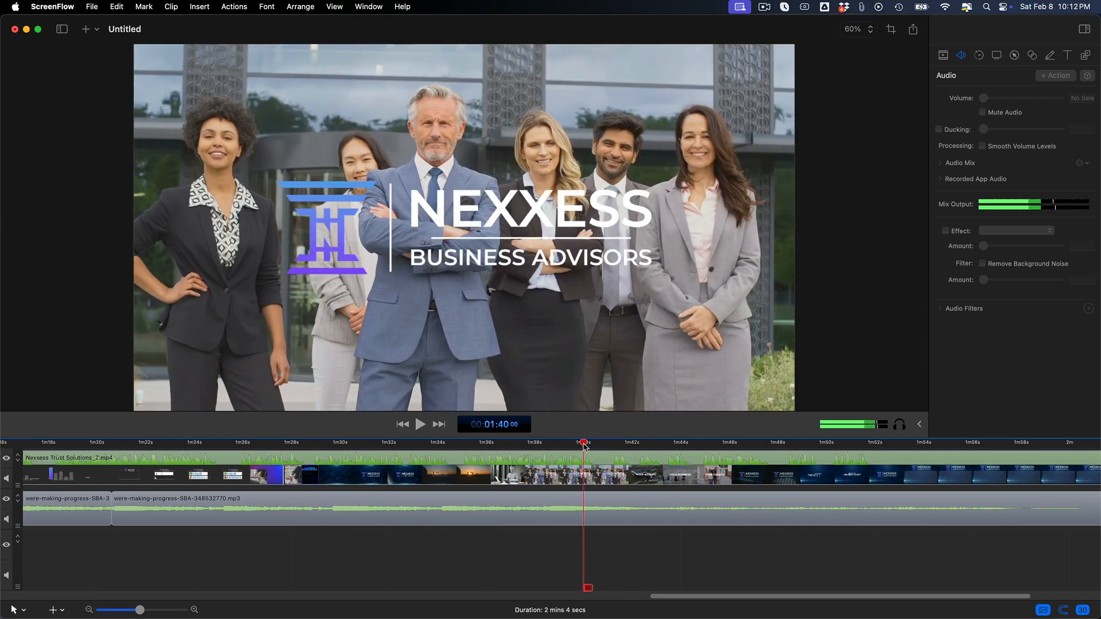
left_click(633, 506)
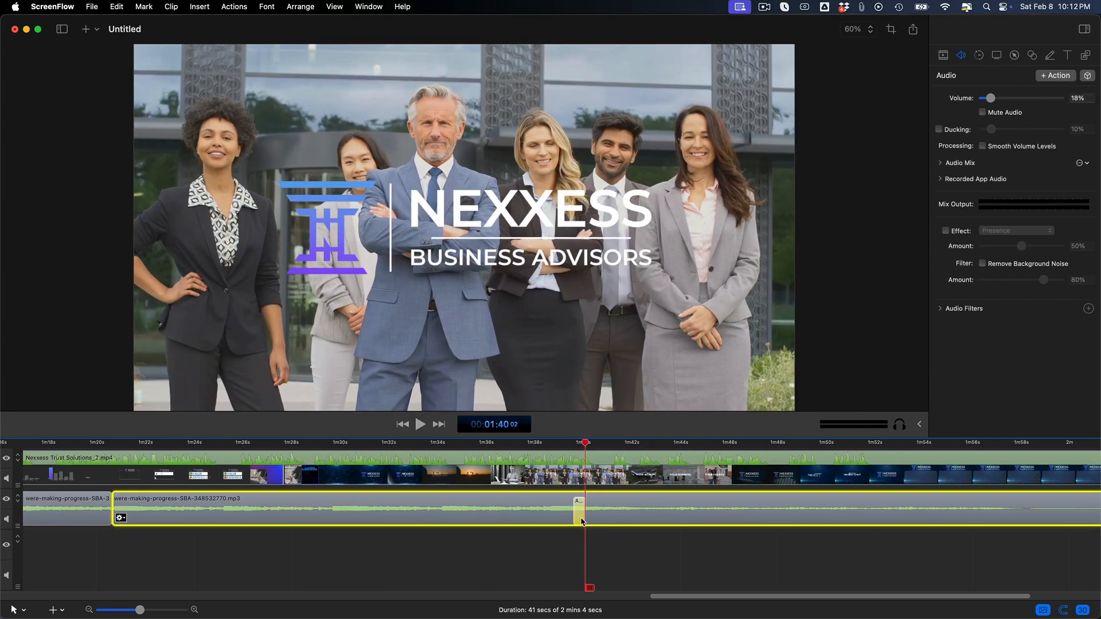
left_click_drag(588, 520, 593, 520)
left_click_drag(617, 513, 628, 513)
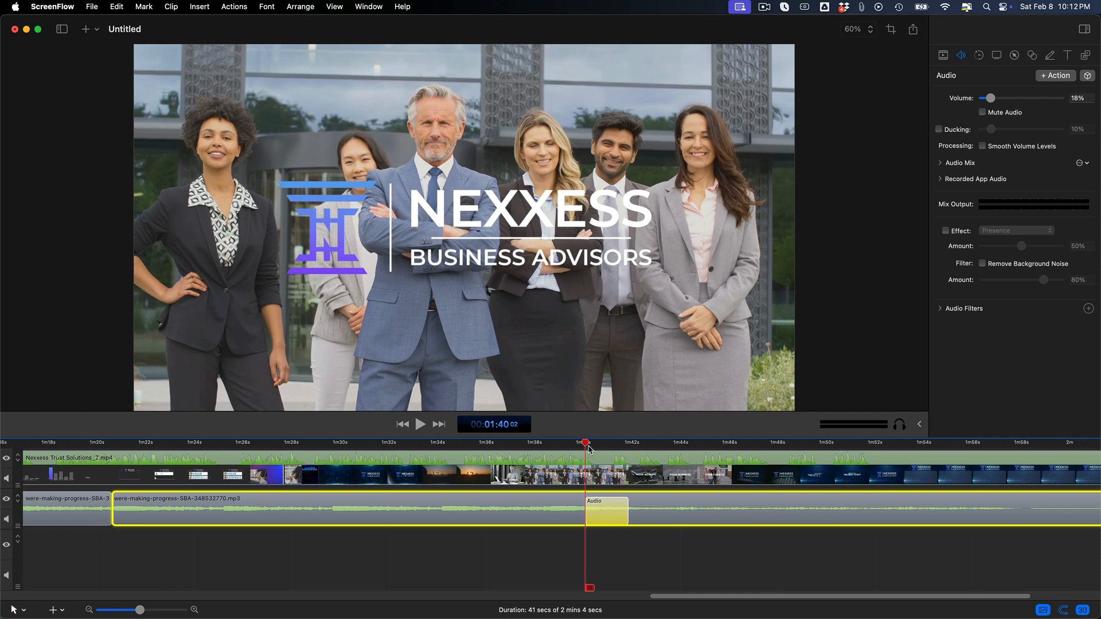
left_click_drag(588, 450, 627, 450)
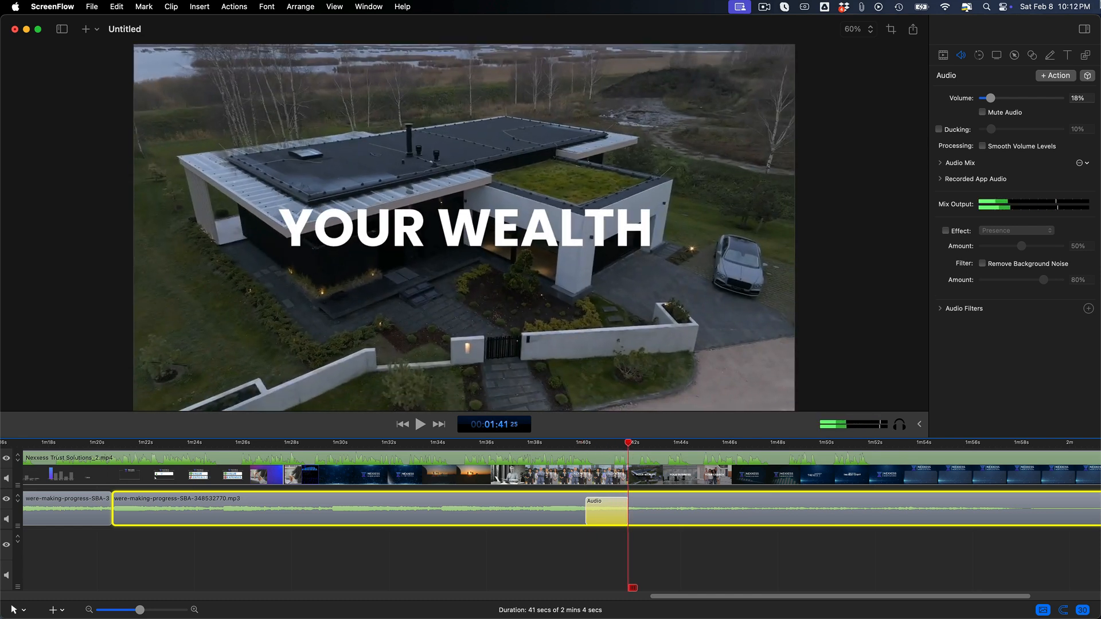
- Set the final music clip's volume after the new audio action to 25%
left_click(1020, 103)
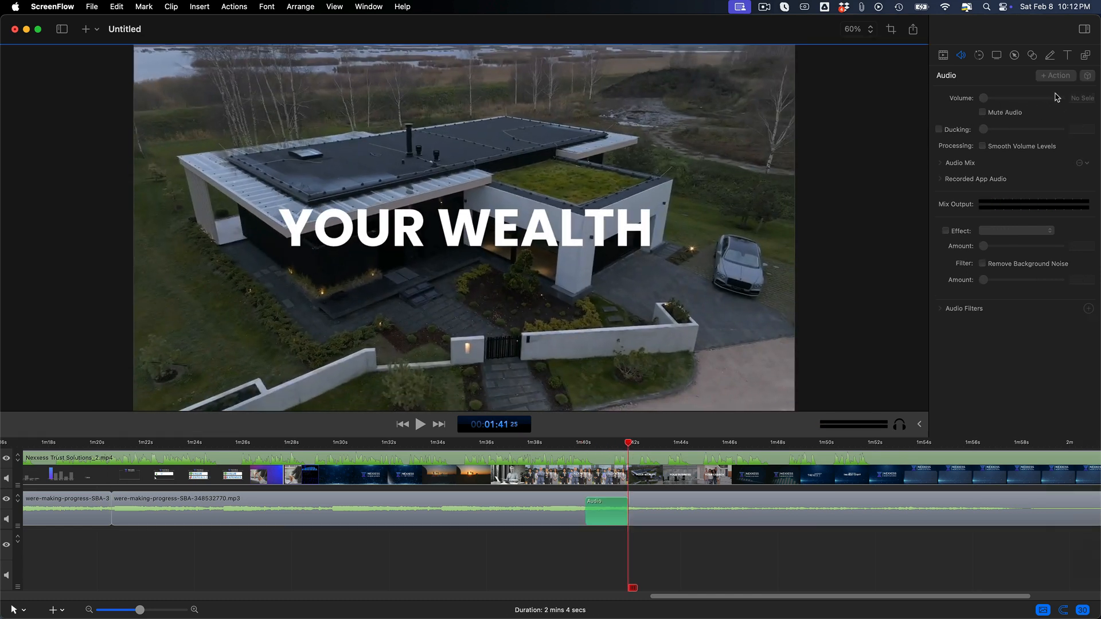
left_click(618, 524)
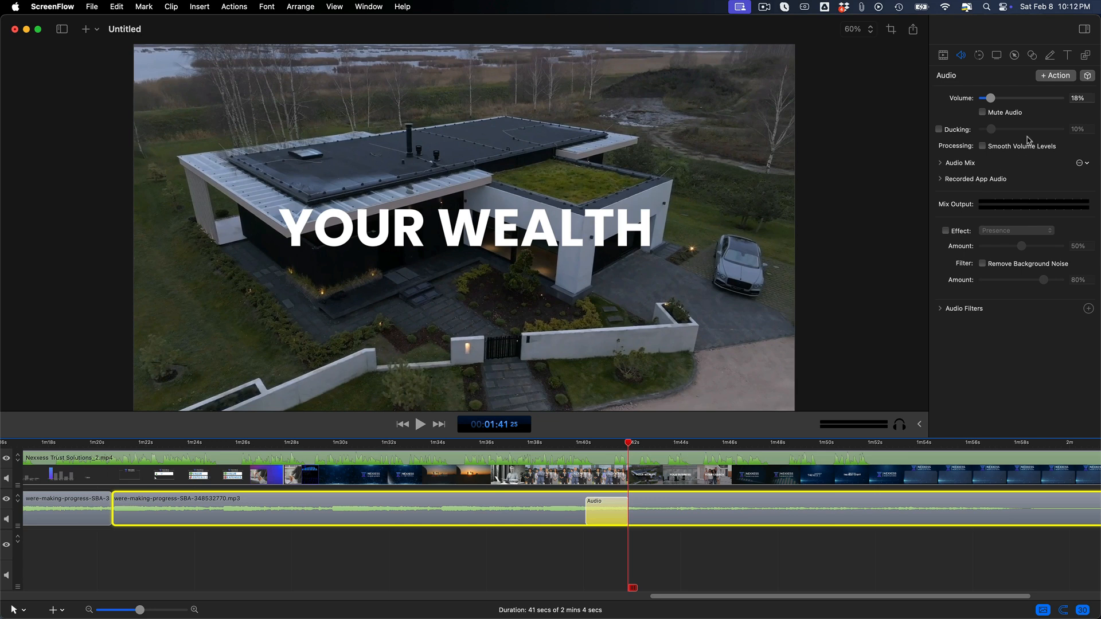
left_click(1077, 98)
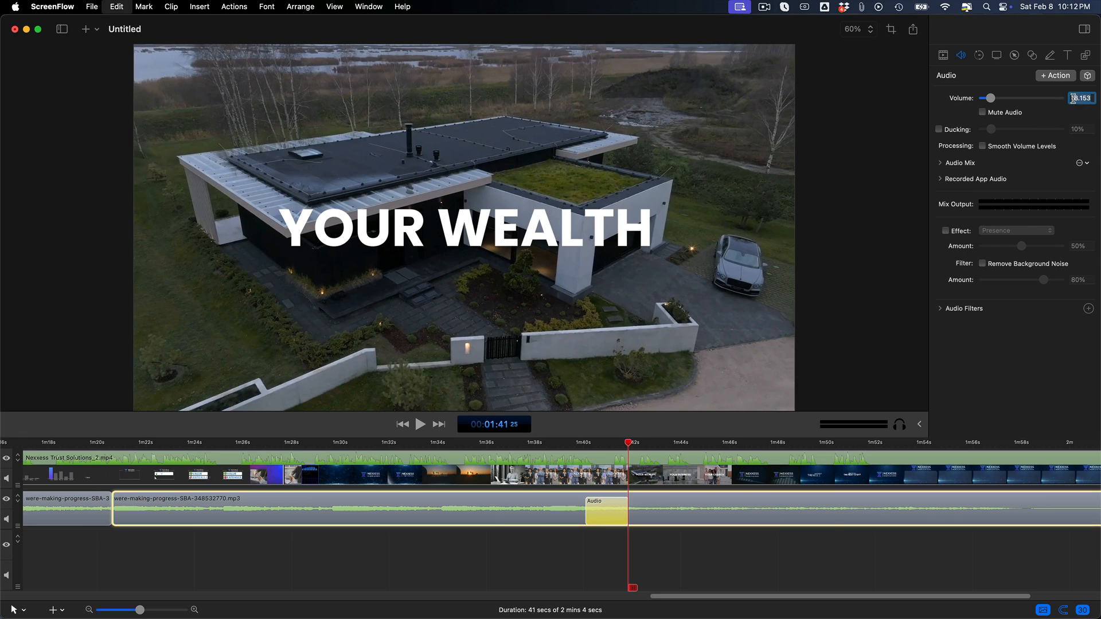
key("Return")
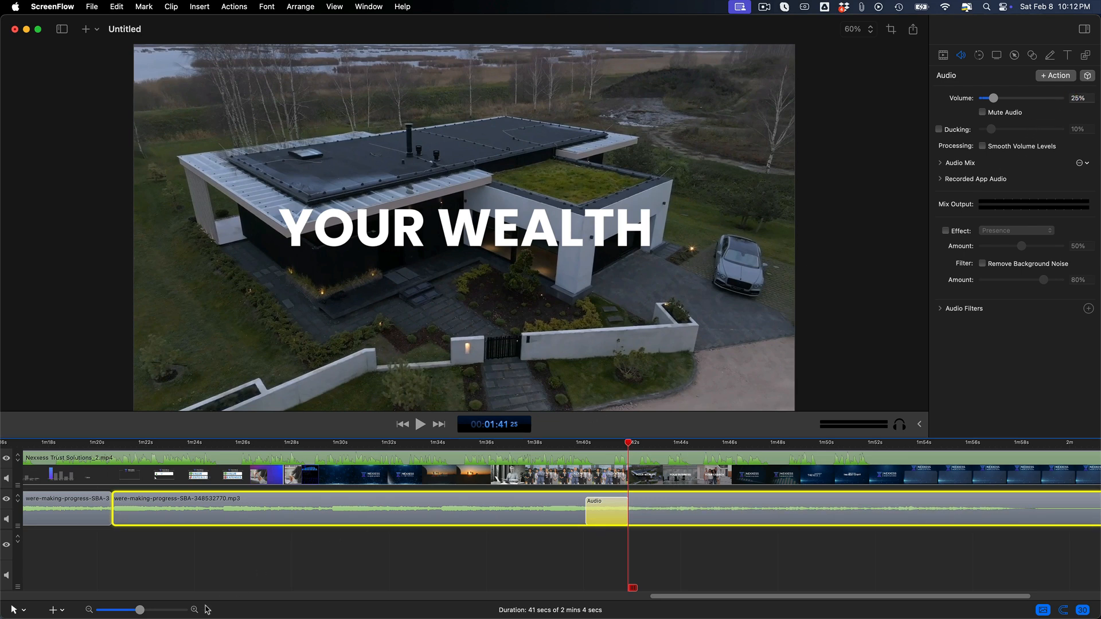
- Play the music from about 1 minute 38 seconds to 1 minute 53 seconds to check the volume rise
left_click(128, 610)
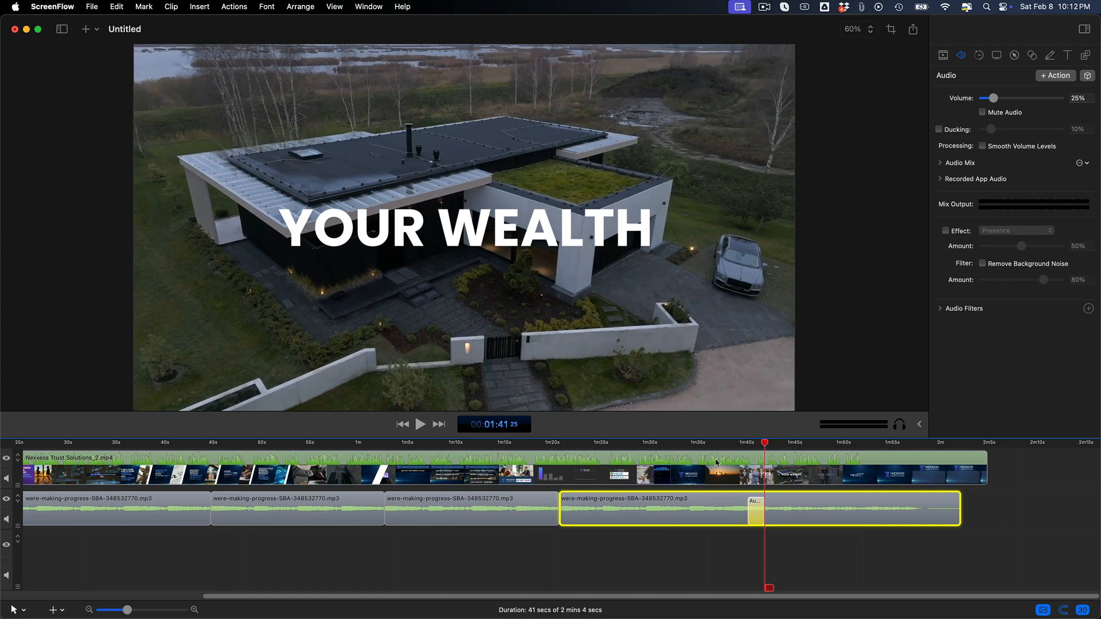
left_click(729, 449)
key("space")
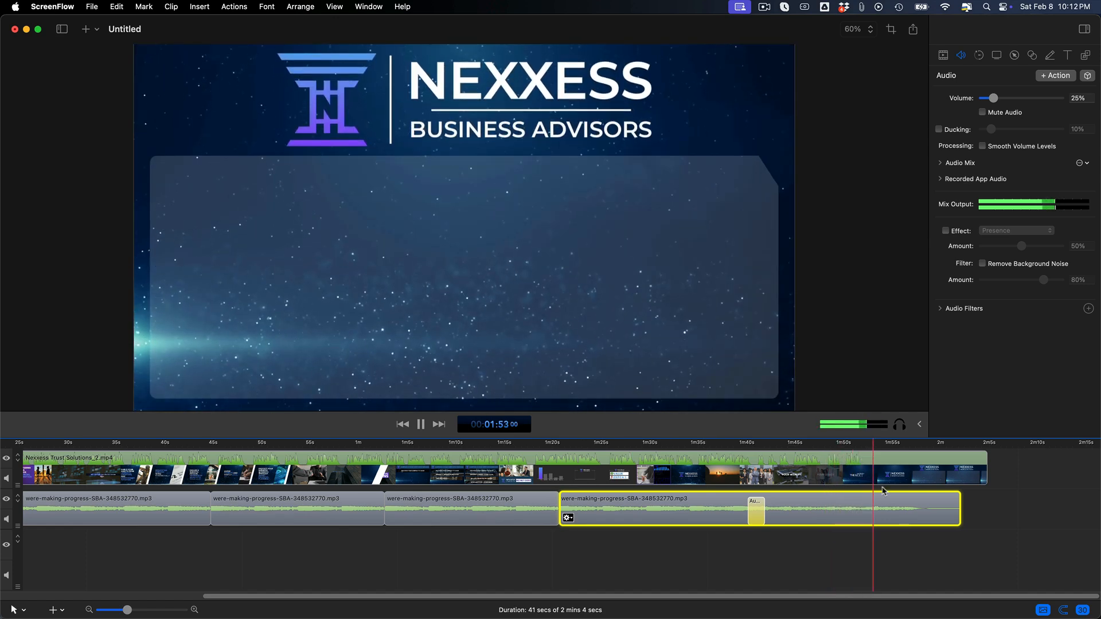
- Add a second, shorter audio action to the final music clip, ending at 1 minute 52 seconds 10 frames
left_click_drag(875, 452, 865, 448)
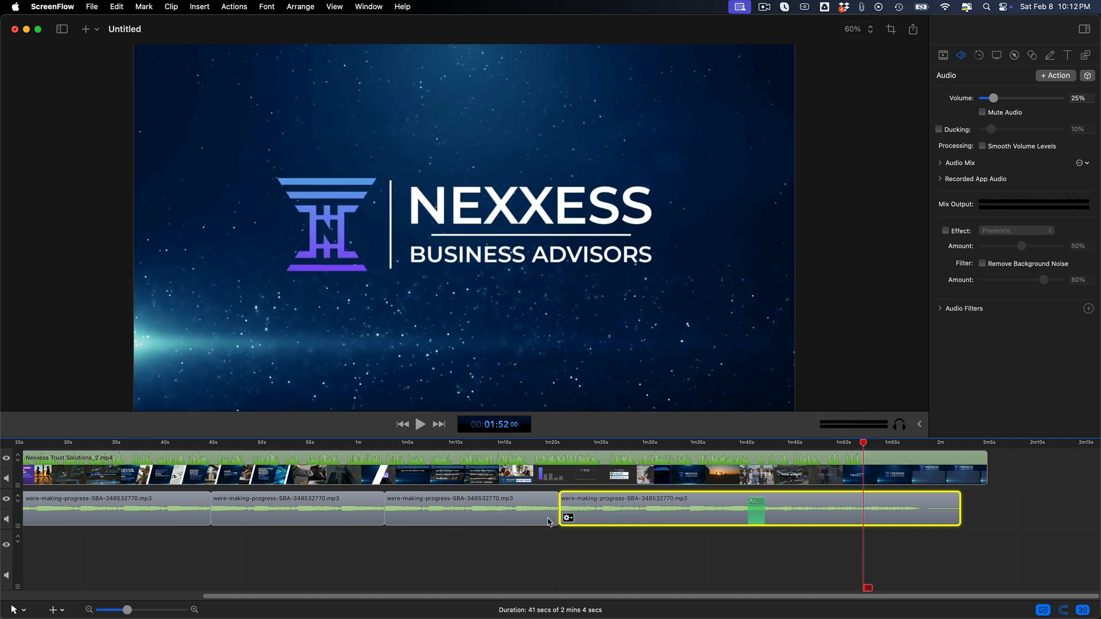
left_click(143, 610)
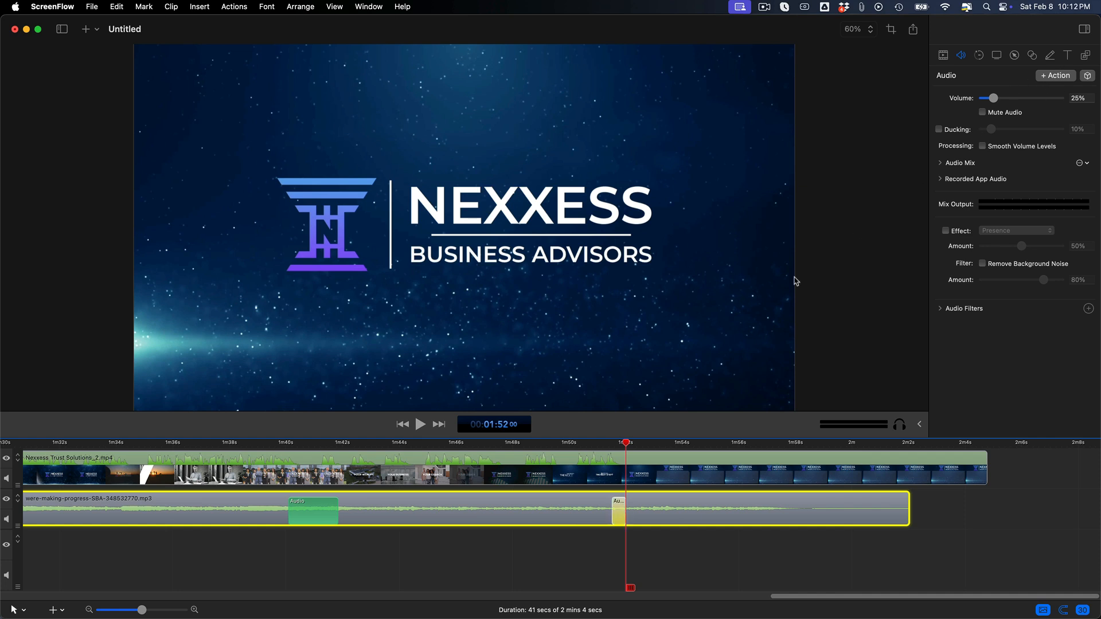
left_click_drag(621, 513, 626, 513)
left_click_drag(626, 445, 635, 447)
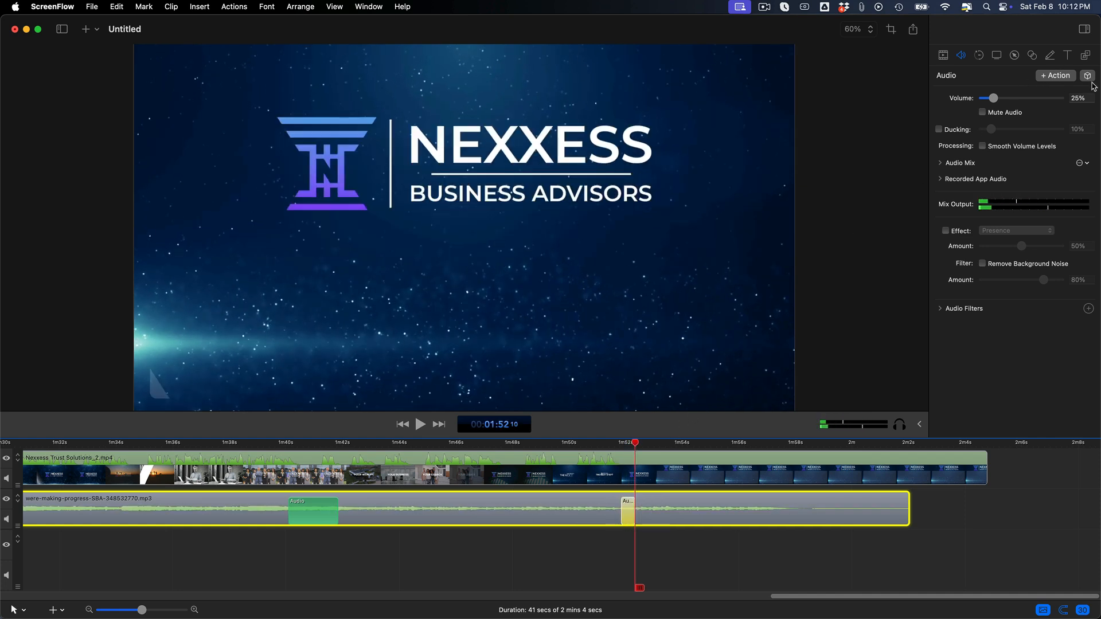
- Try a volume of 50% after the second audio action and play the ending from about 1 minute 45 seconds
left_click(1081, 98)
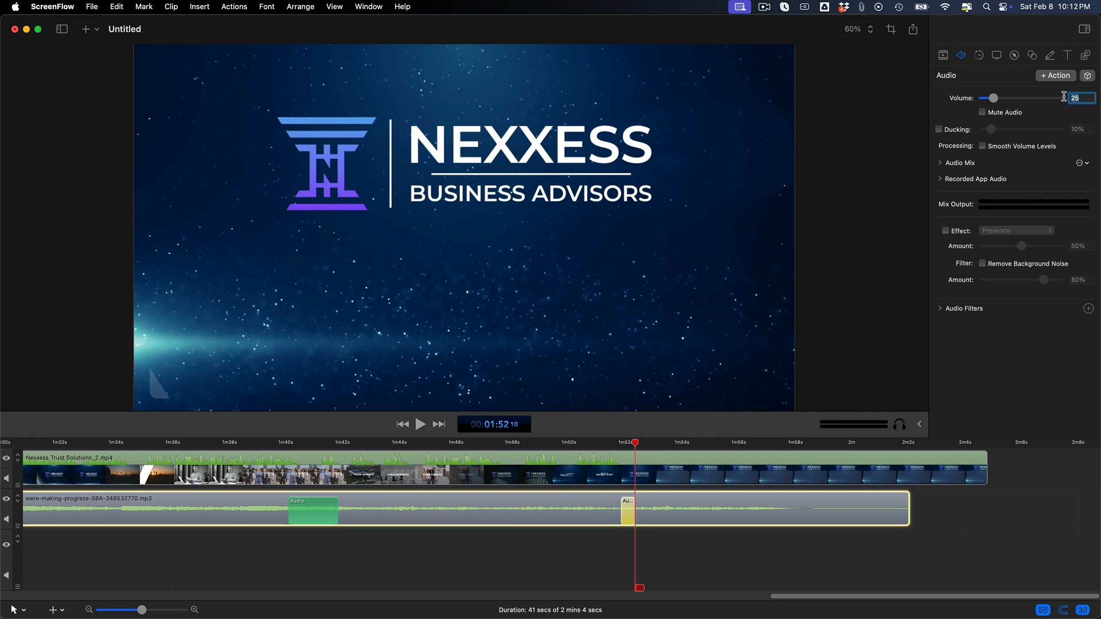
type("50")
key("Return")
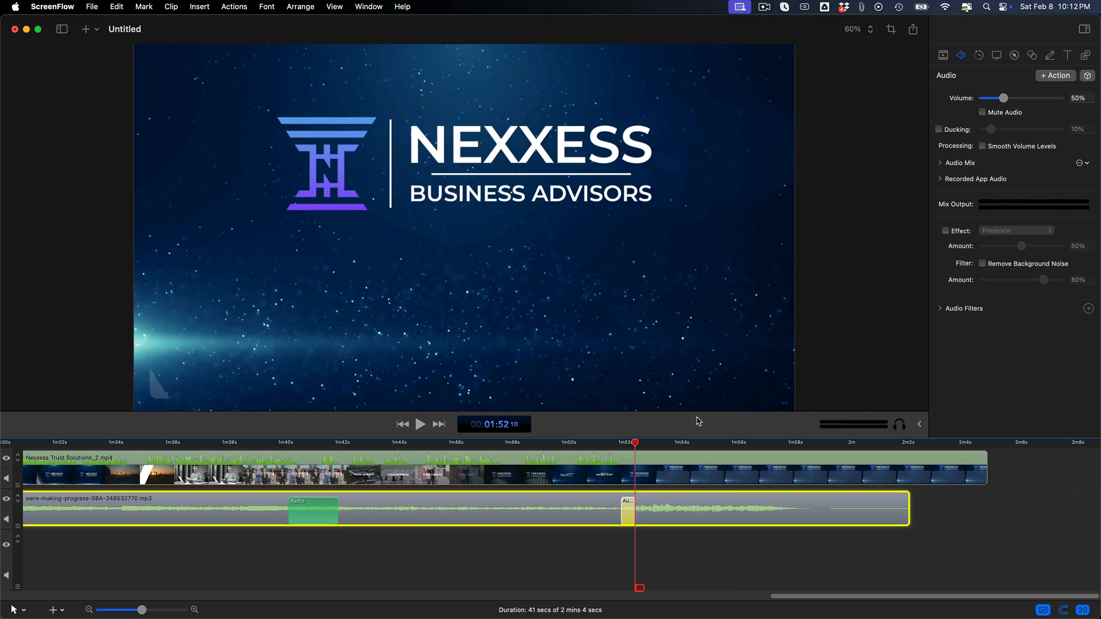
left_click(549, 445)
left_click(426, 445)
key("space")
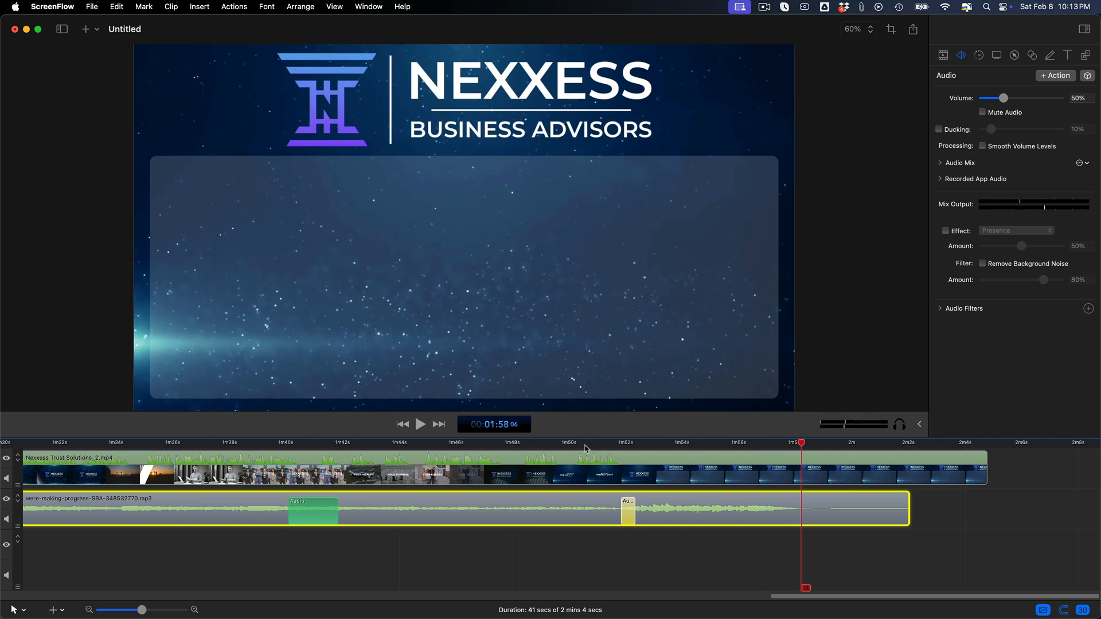
- Set the volume after the second audio action to 70% and play the music from about 1 minute 45 seconds
left_click(635, 449)
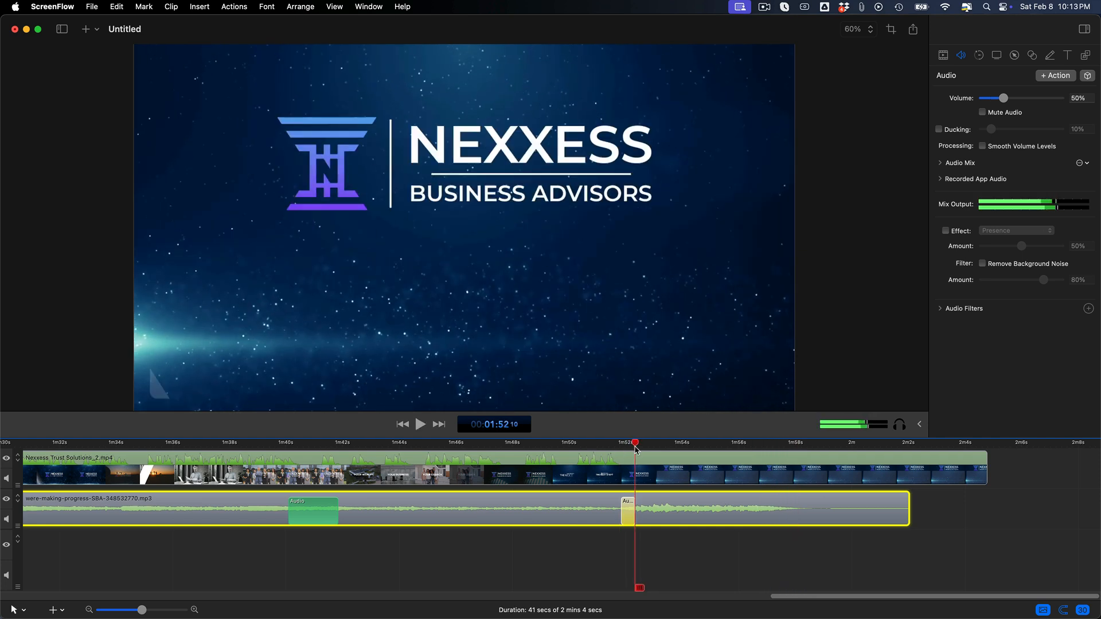
left_click(1073, 96)
type("7")
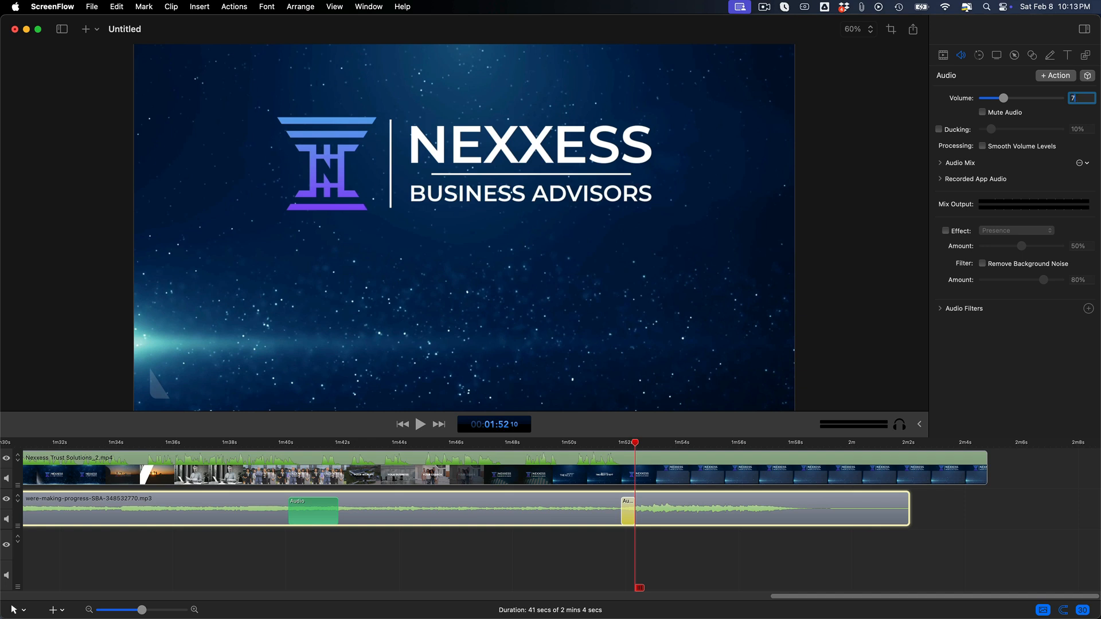
type("0")
key("Return")
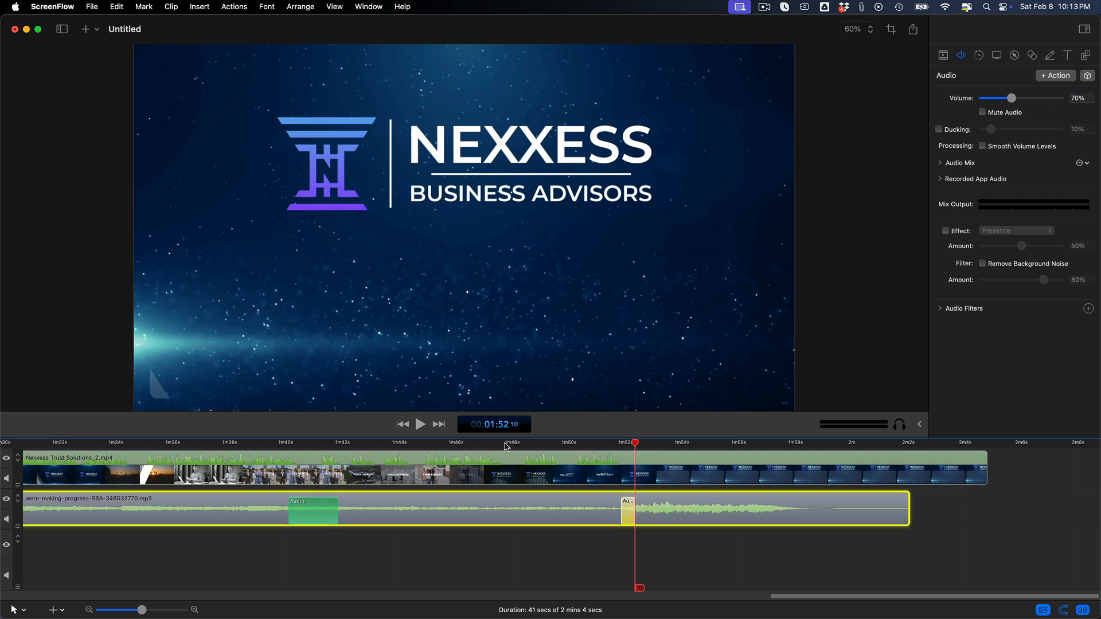
left_click(438, 448)
key("space")
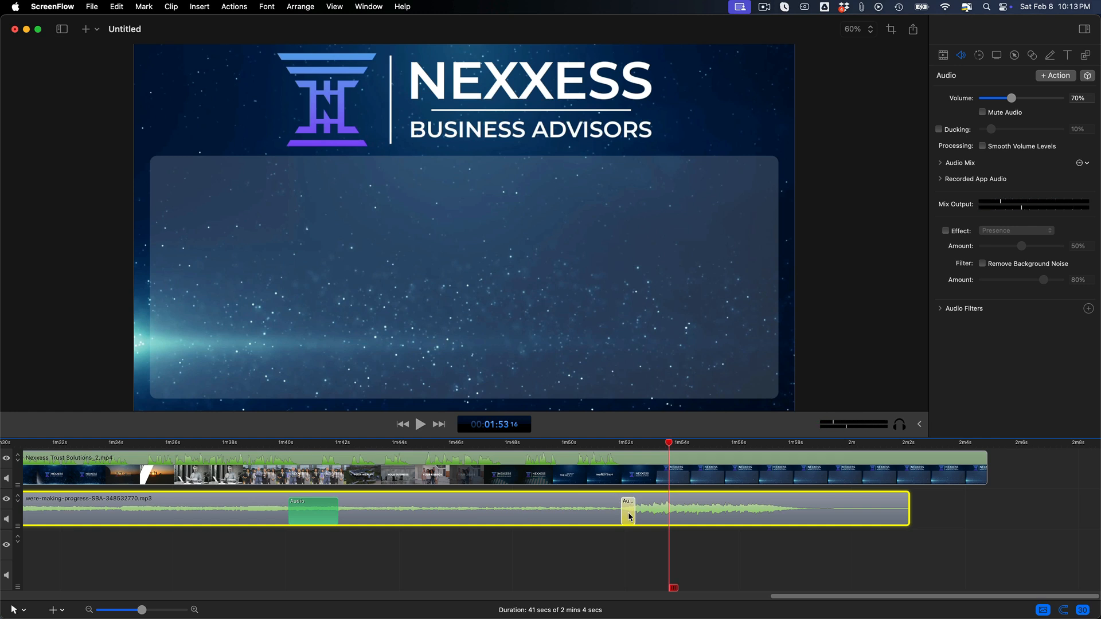
- Shift the second audio action on the final music clip slightly earlier and select that clip
left_click_drag(628, 514, 625, 512)
left_click(809, 449)
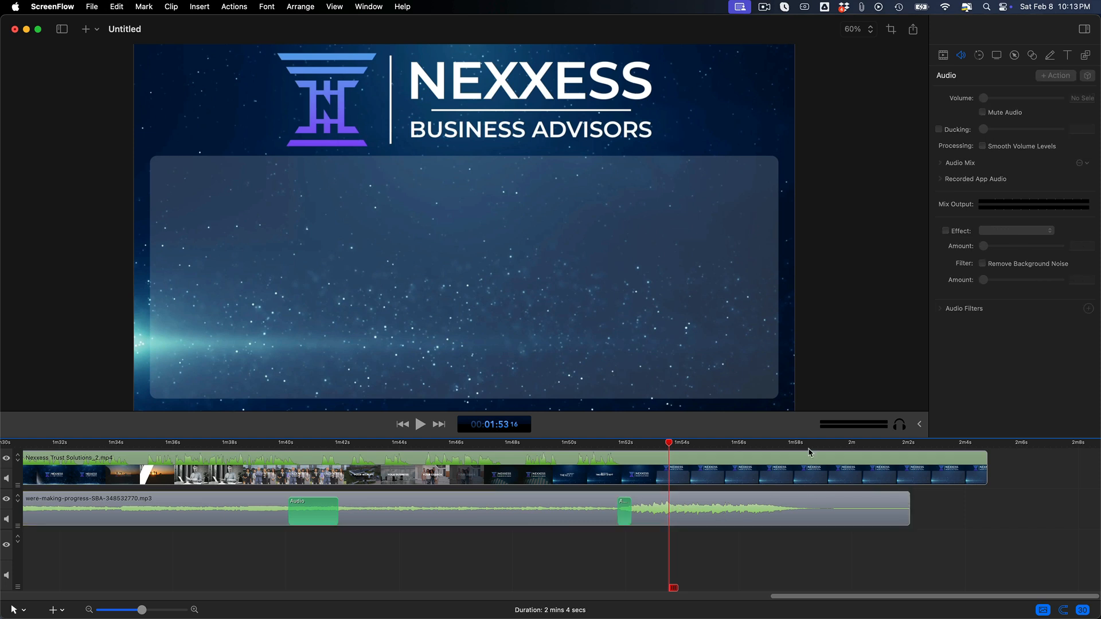
left_click(809, 513)
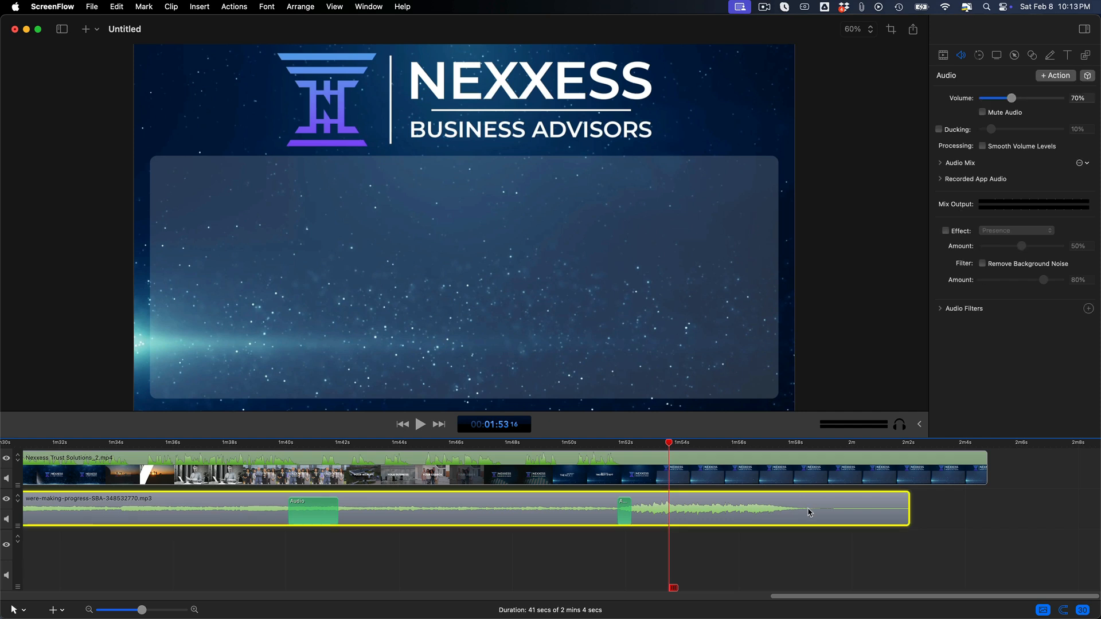
left_click(790, 444)
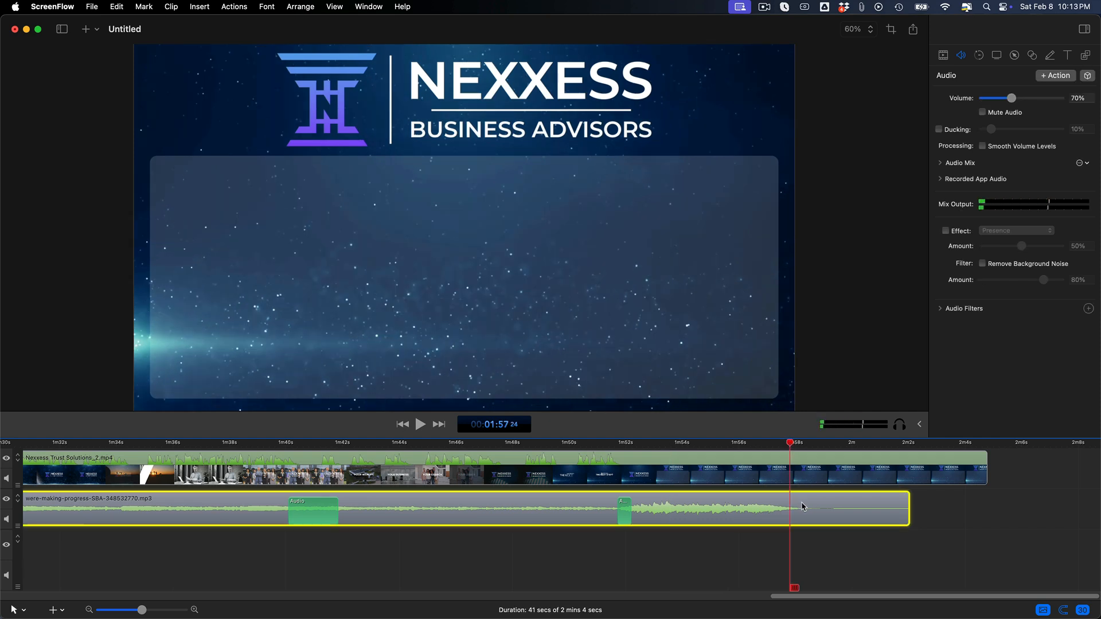
key("super+l")
mouse_move(796, 507)
left_mouse_down()
mouse_move(708, 509)
mouse_move(804, 510)
left_mouse_up()
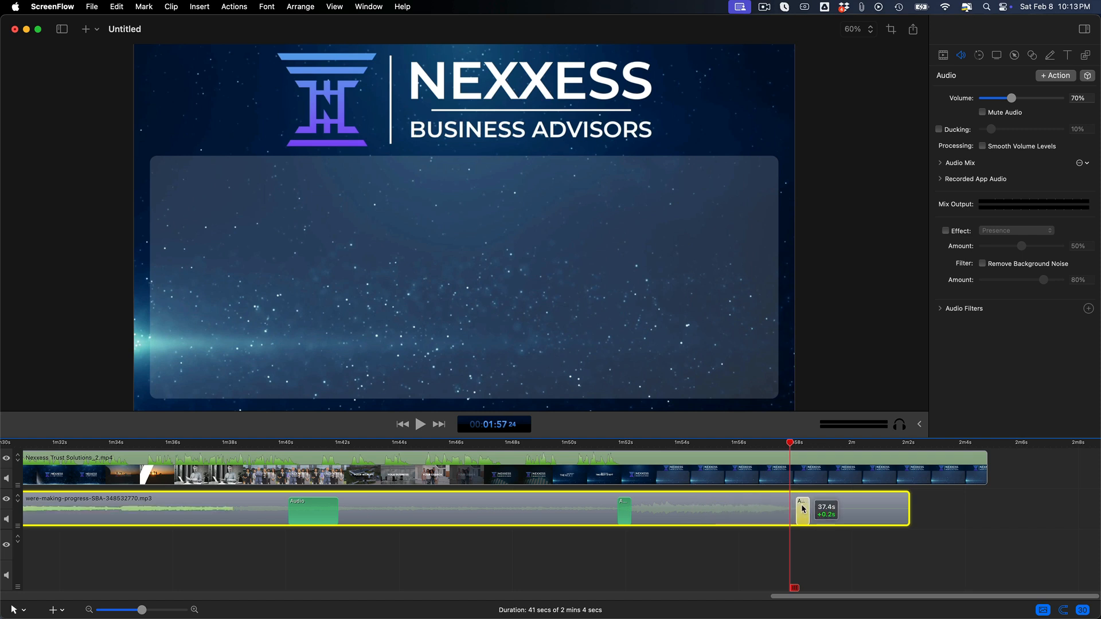
key("Delete")
- Play the closing section from about 1 minute 37 seconds to check the music volume changes
left_click(611, 443)
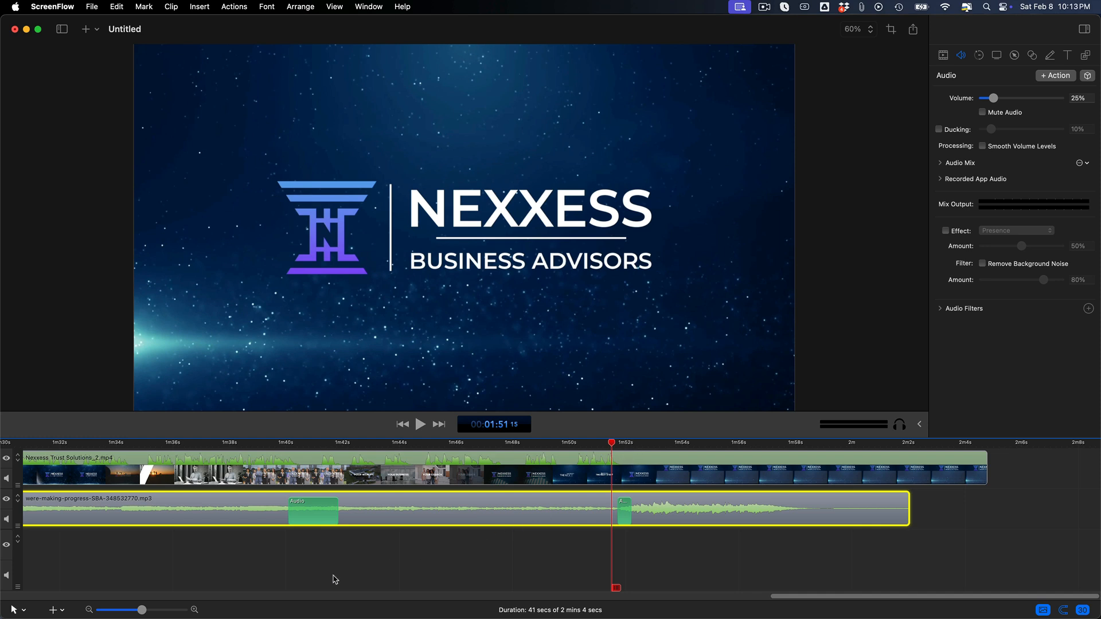
left_click(122, 611)
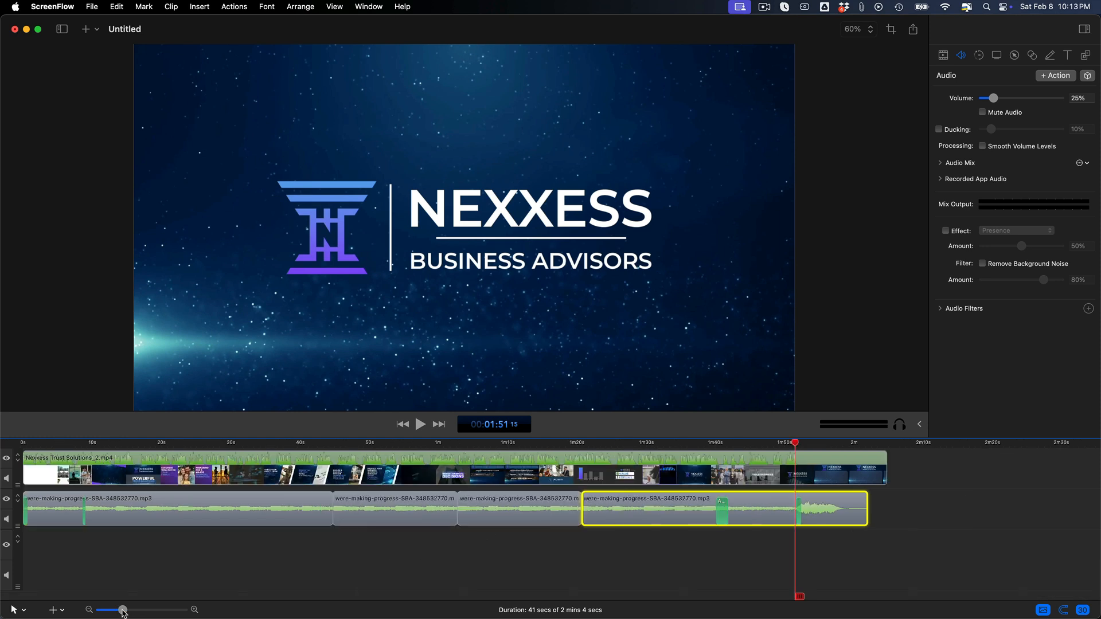
left_click(114, 610)
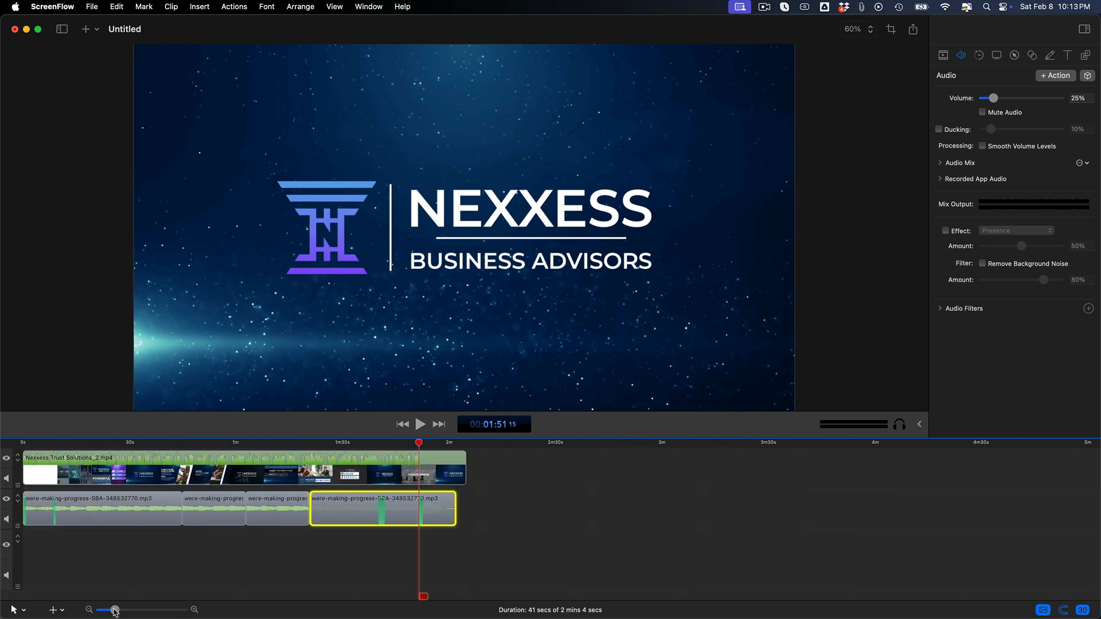
left_click(464, 523)
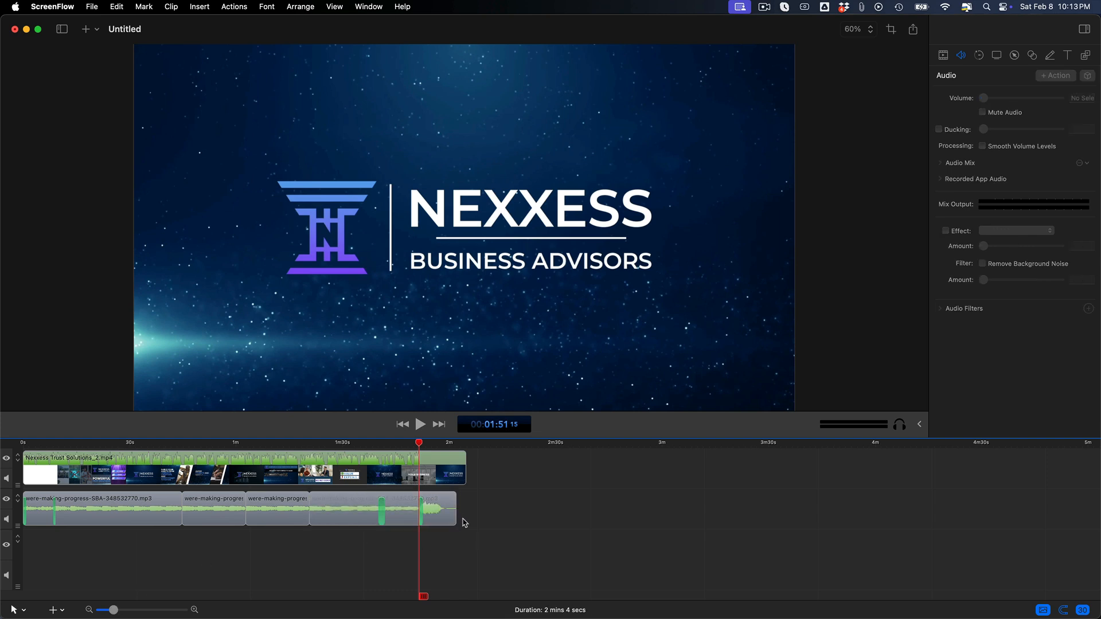
left_click(419, 443)
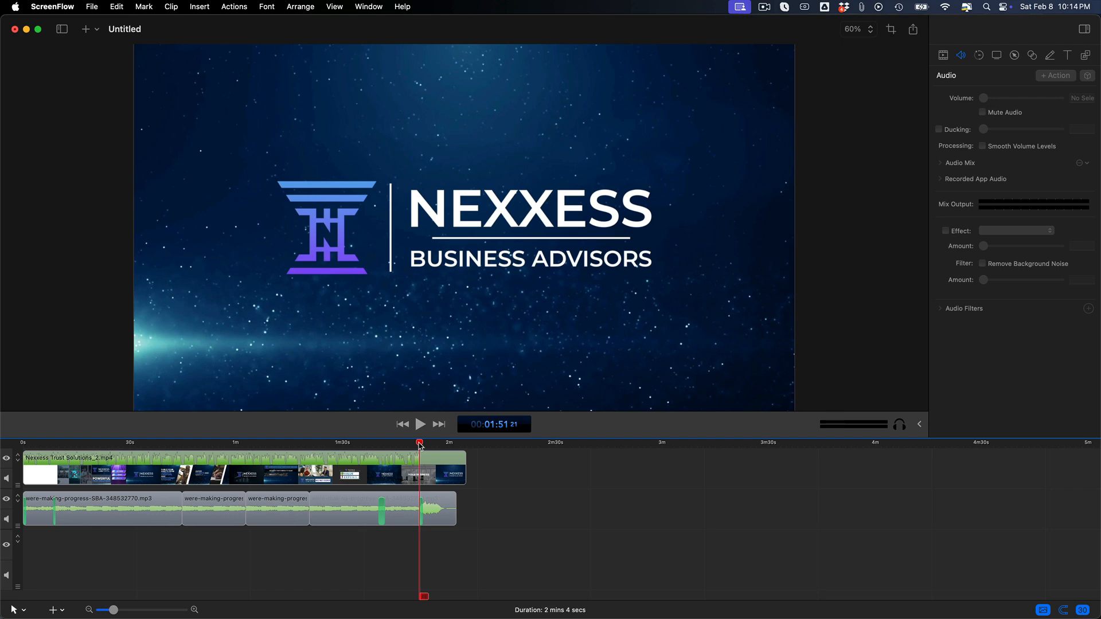
left_click_drag(419, 445, 369, 443)
key("space")
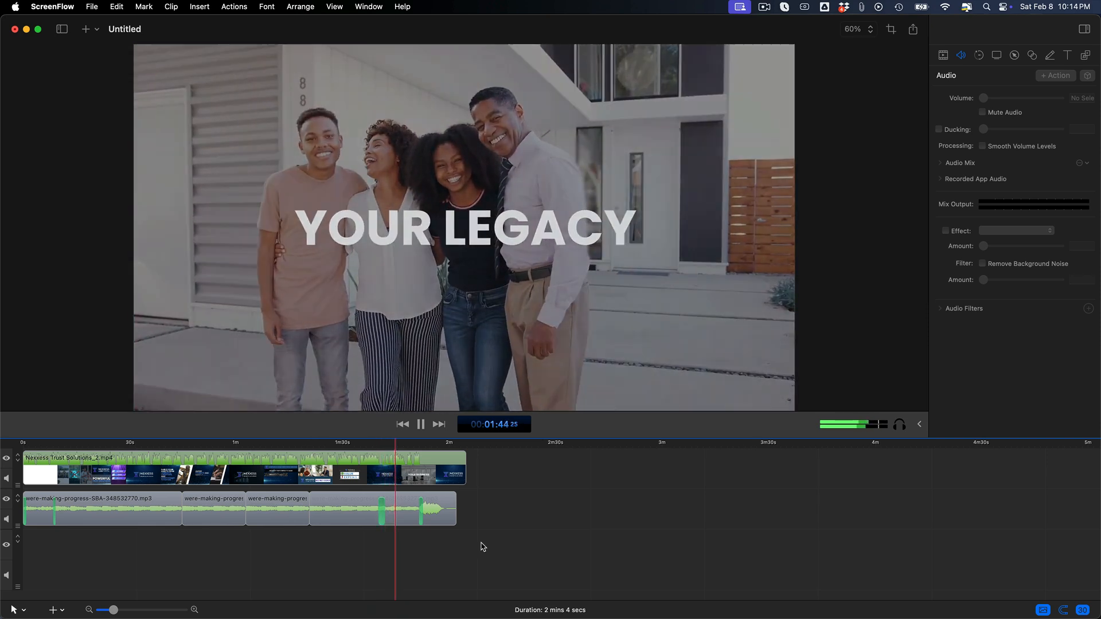
key("space")
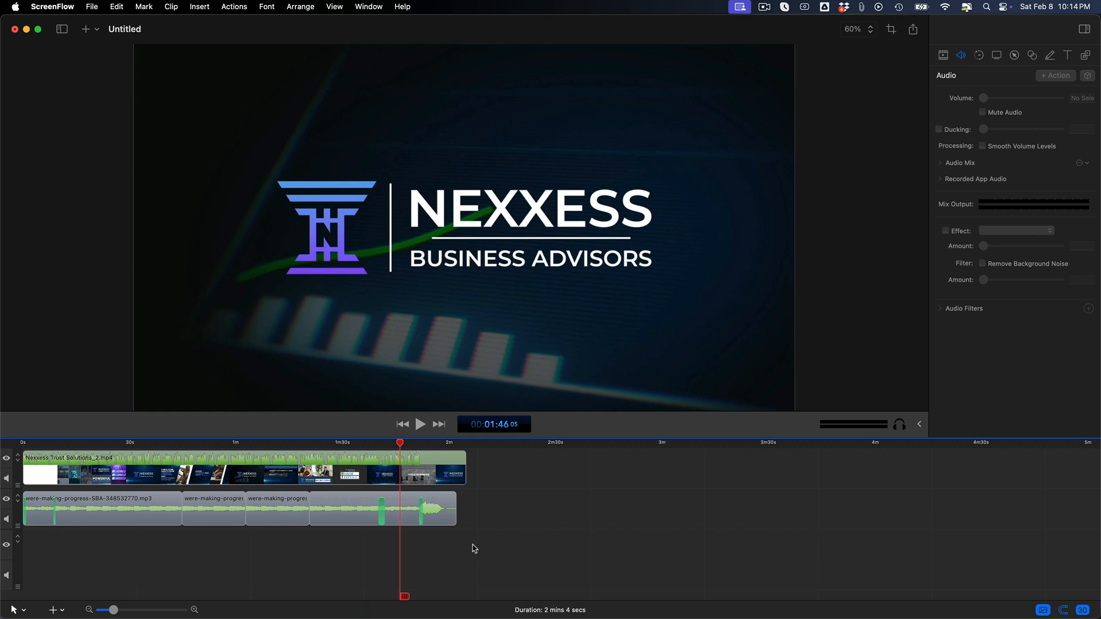
- Group all four background music clips and lock them
left_click_drag(473, 549, 2, 509)
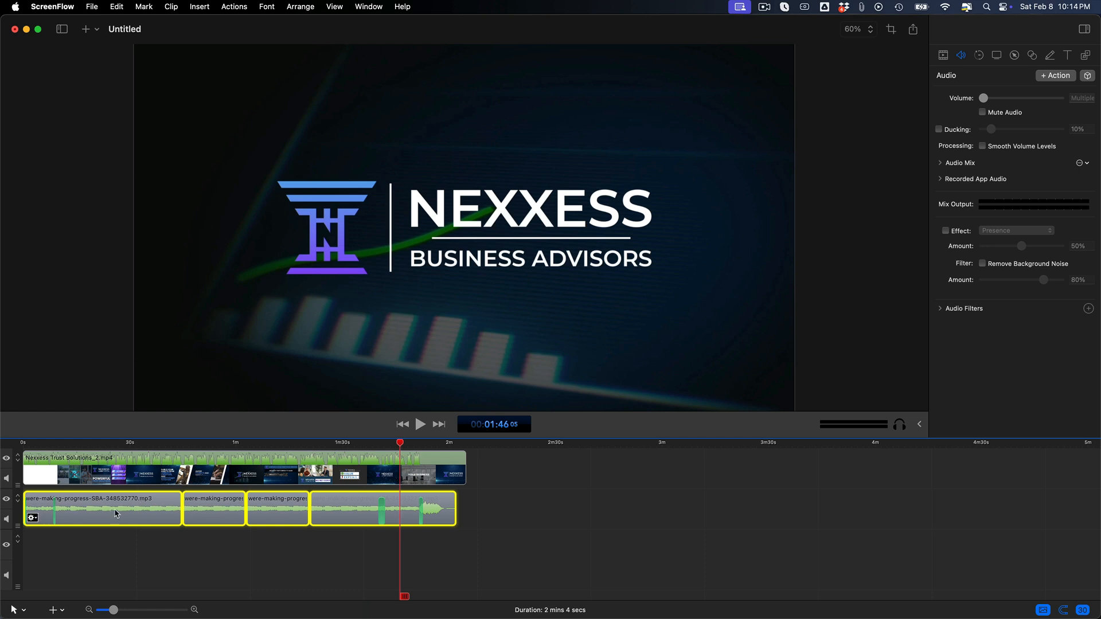
right_click(136, 519)
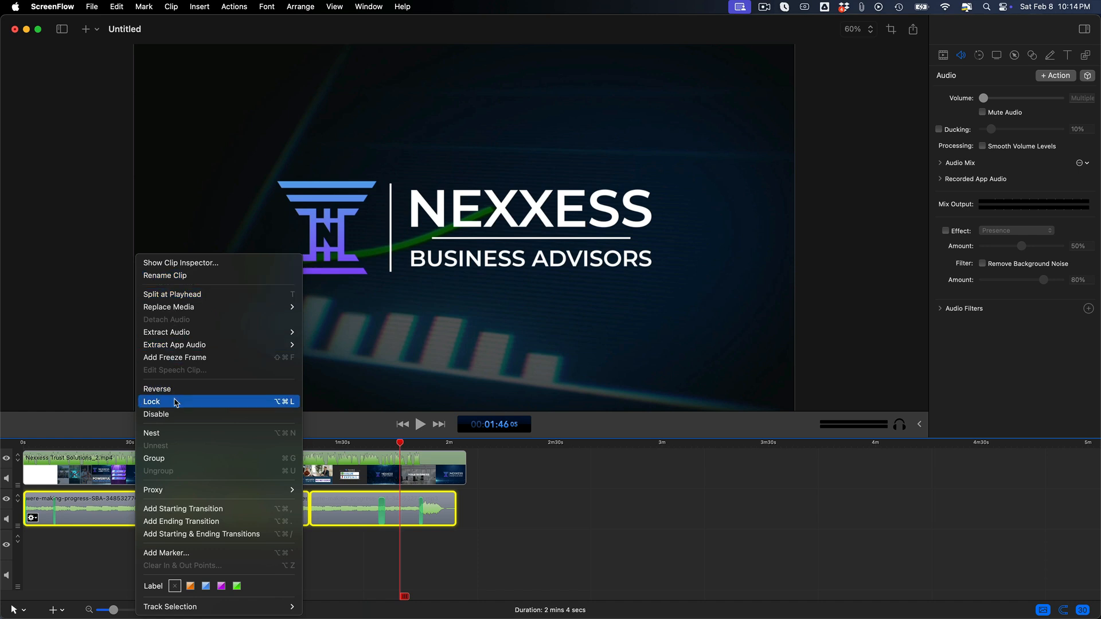
left_click(172, 459)
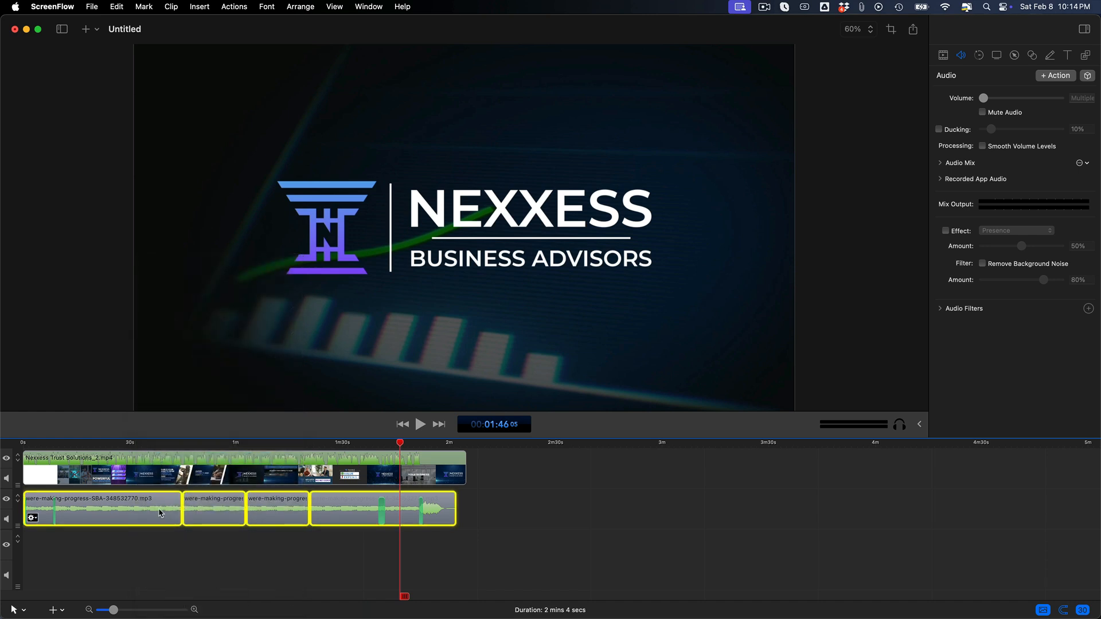
right_click(160, 514)
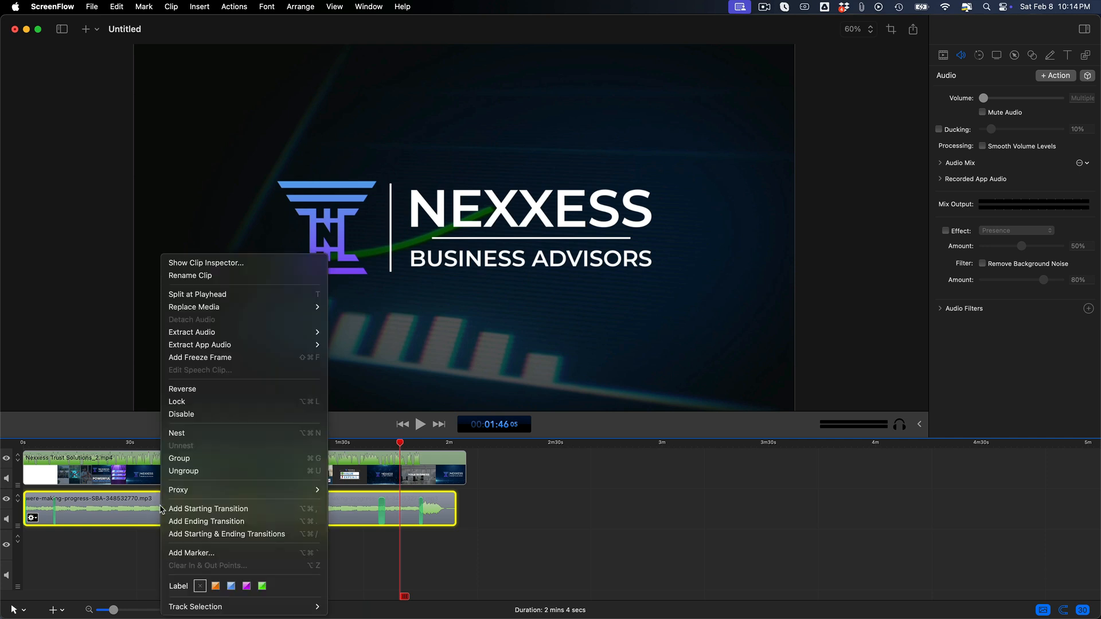
left_click(193, 408)
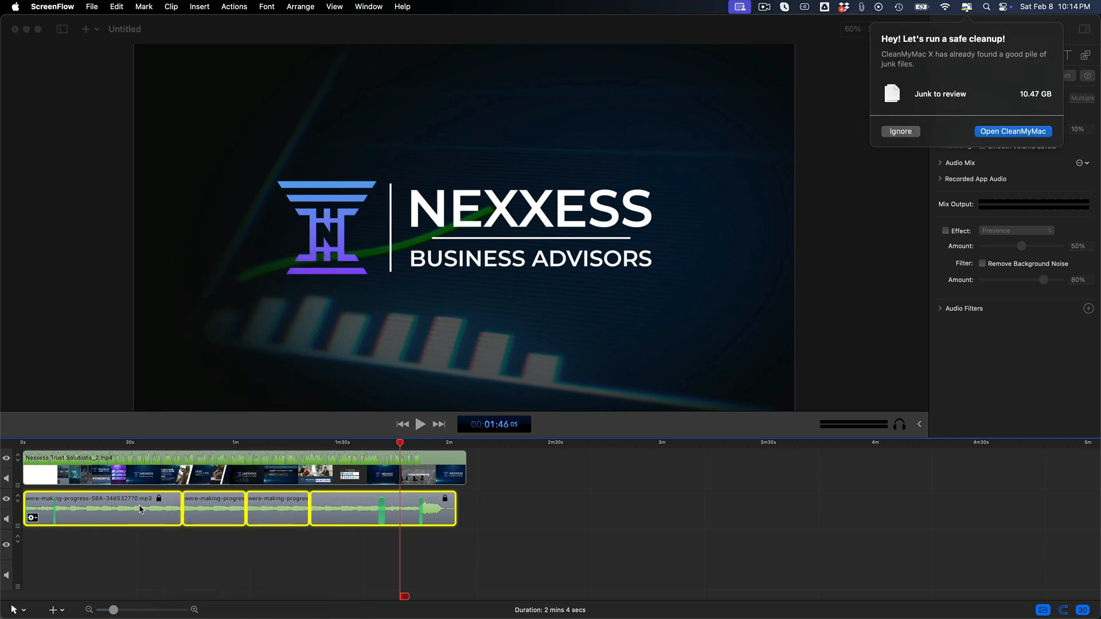
- Detach the audio from the Nexxess Trust Solutions_2.mp4 video clip
left_click(235, 461)
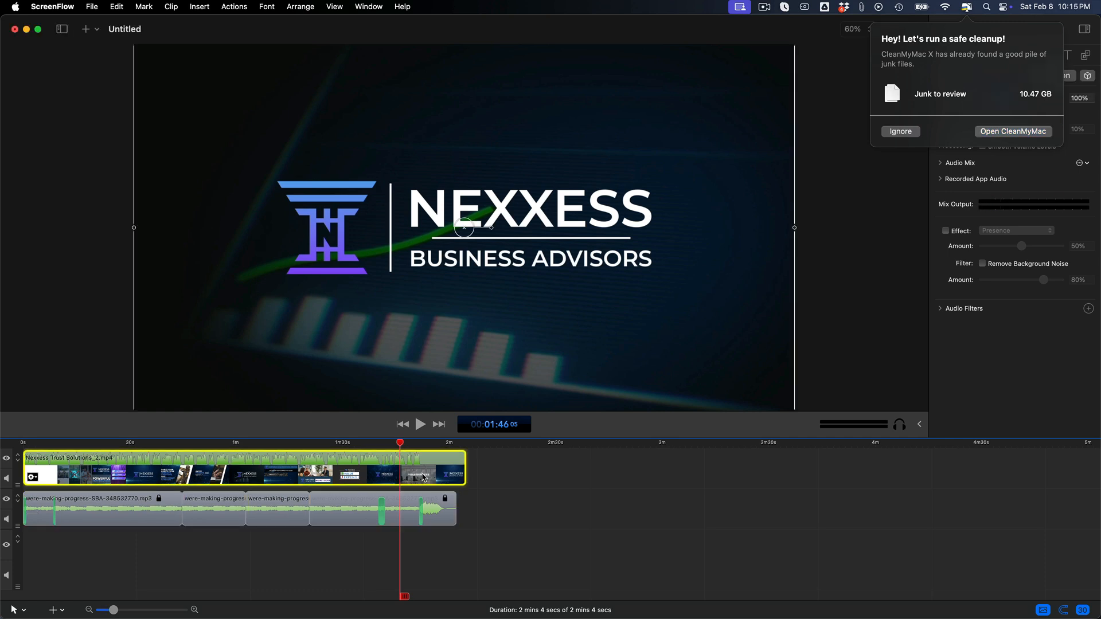
left_click(138, 610)
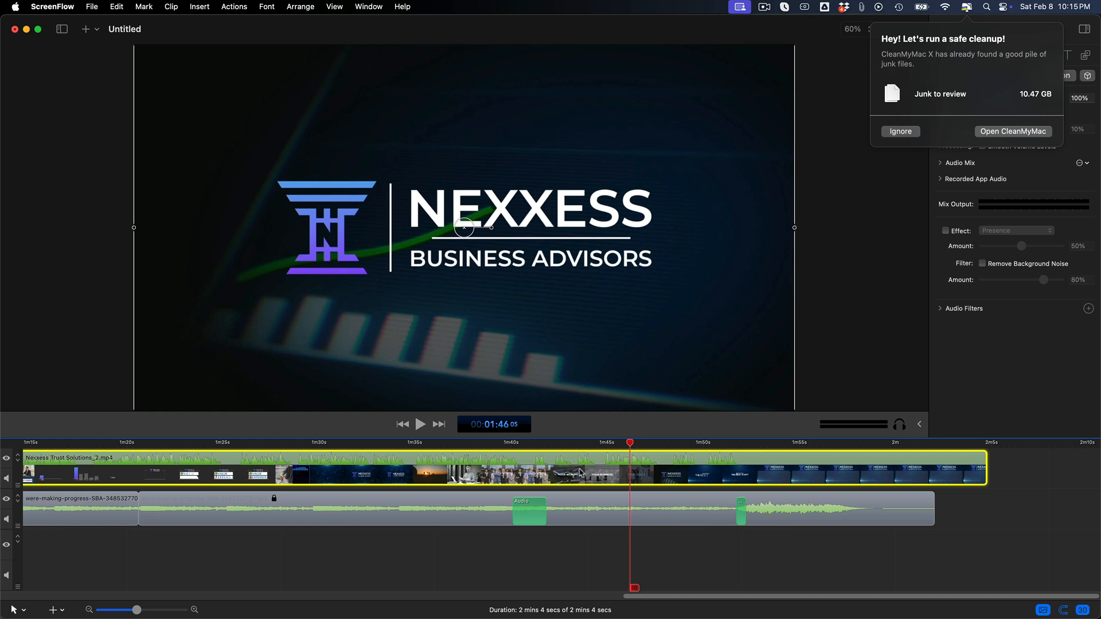
right_click(629, 467)
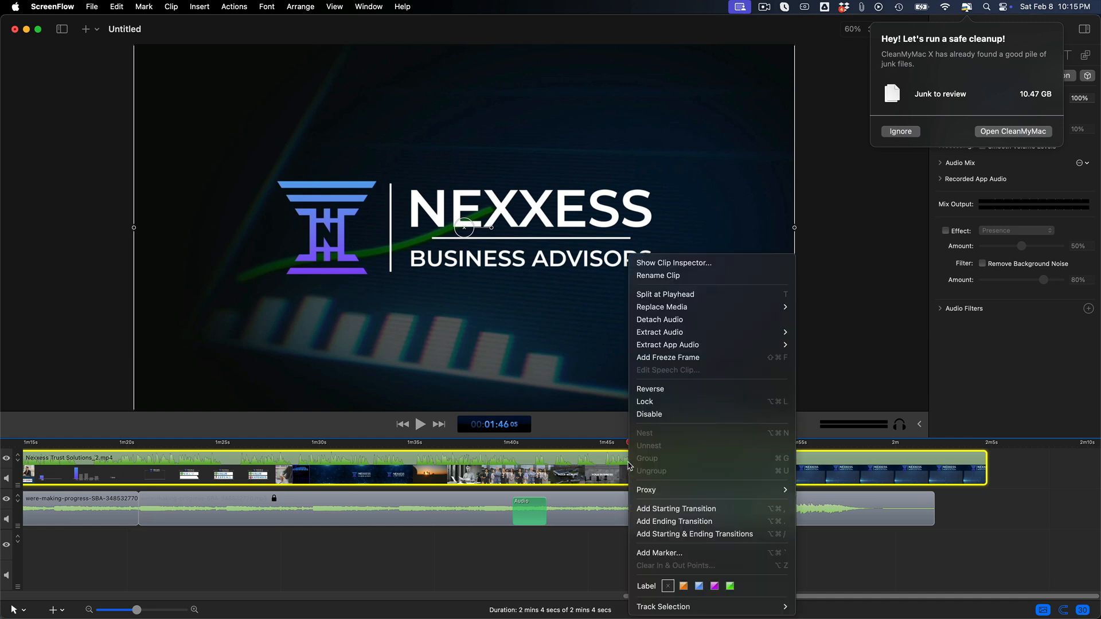
left_click(666, 322)
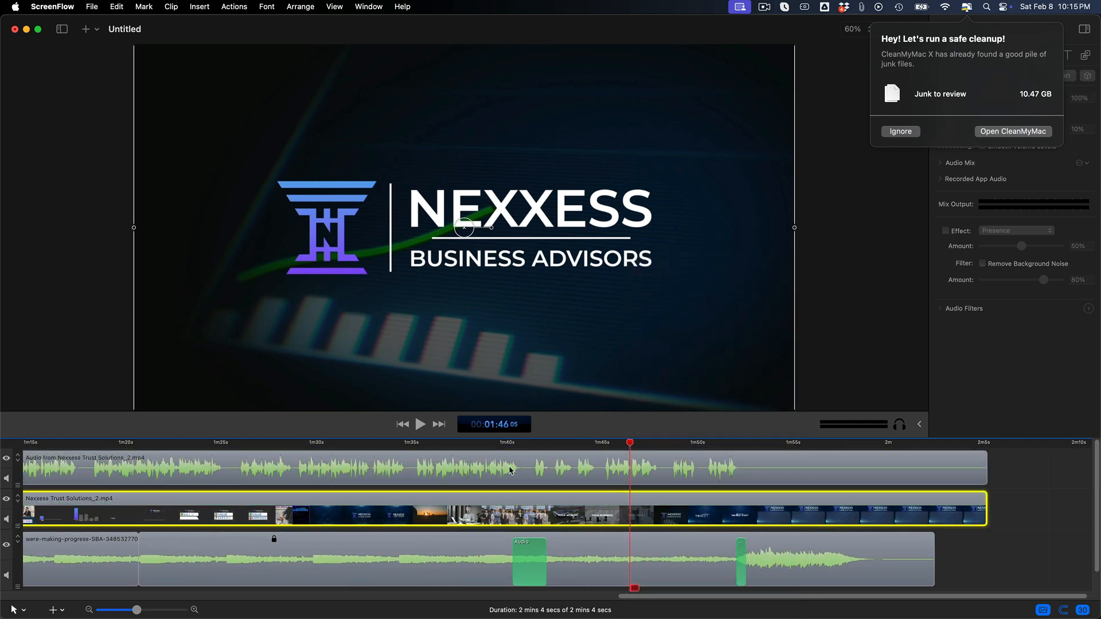
- Arrange the video clip on the track above its detached audio and lock the video clip
left_click(120, 610)
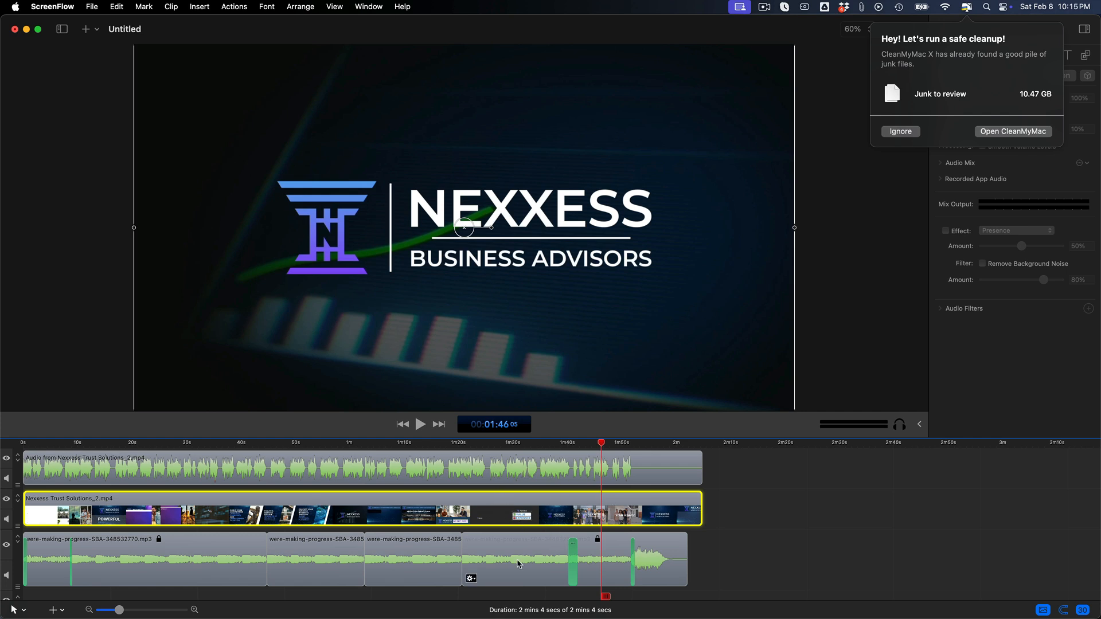
left_click_drag(166, 499, 861, 499)
left_click(417, 479)
left_click_drag(411, 493, 413, 509)
left_click_drag(753, 500, 24, 467)
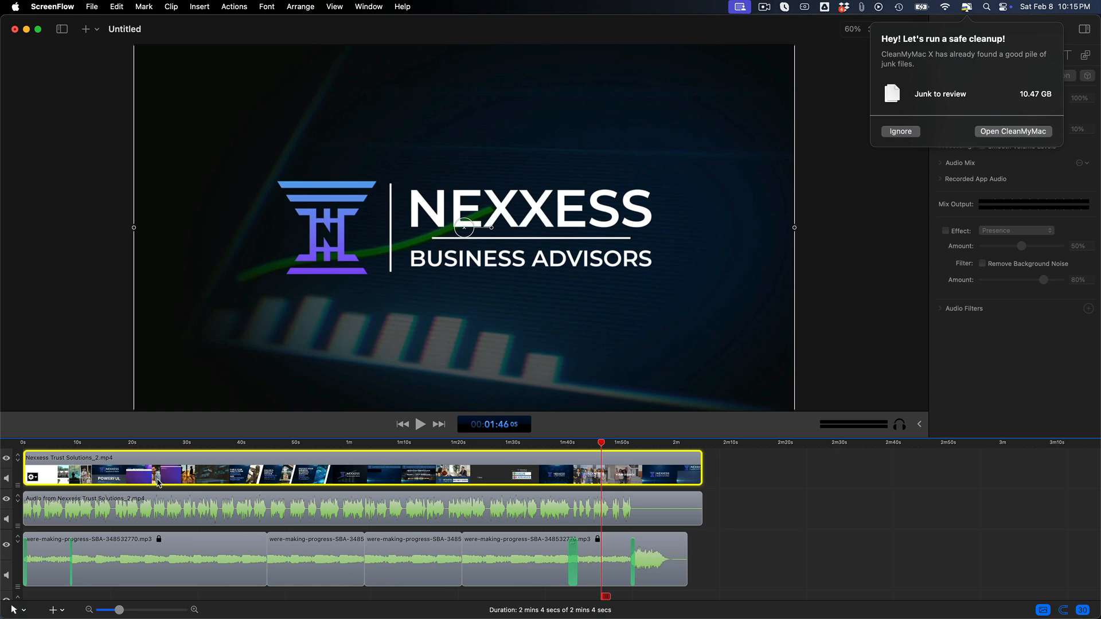
right_click(278, 475)
left_click(299, 401)
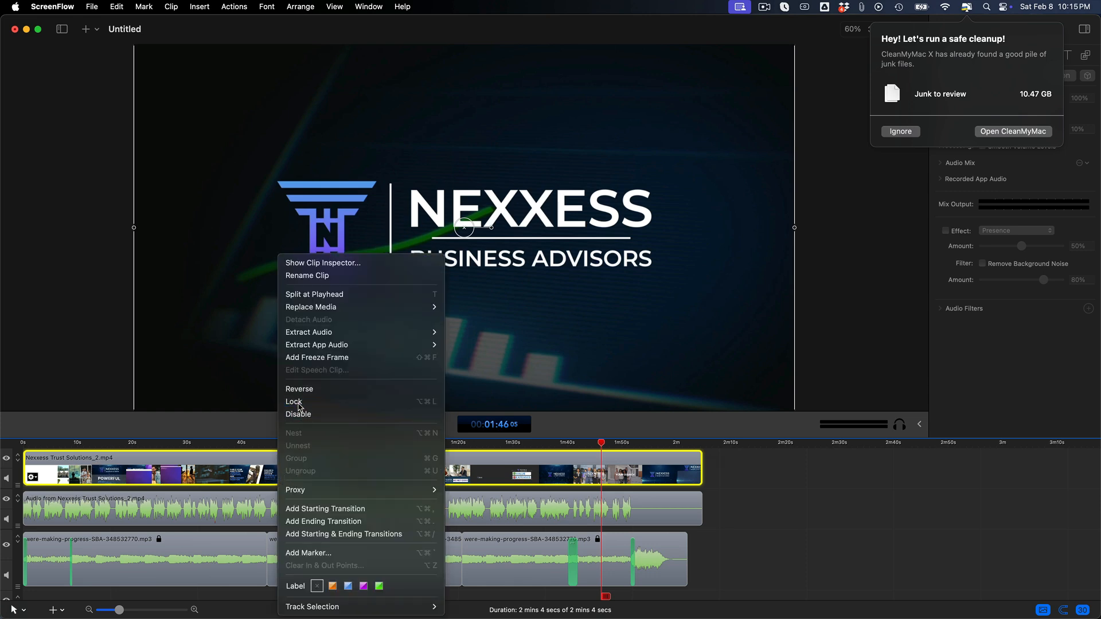
- Split the detached voice audio at 1 minute 45 seconds 15 frames, at the spoken company name
left_click(577, 445)
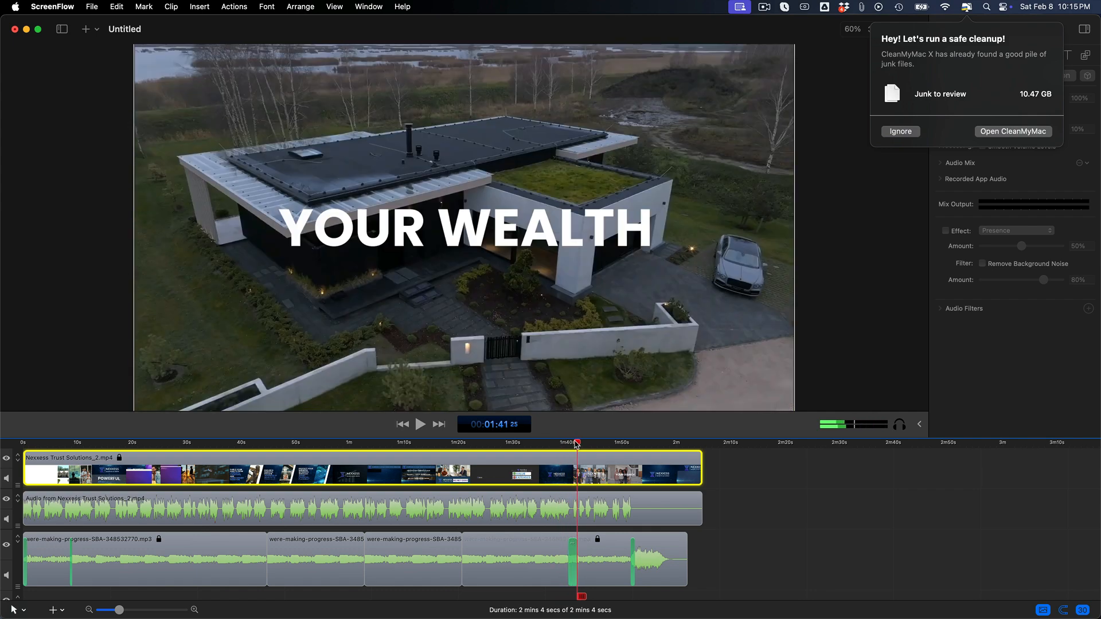
key("space")
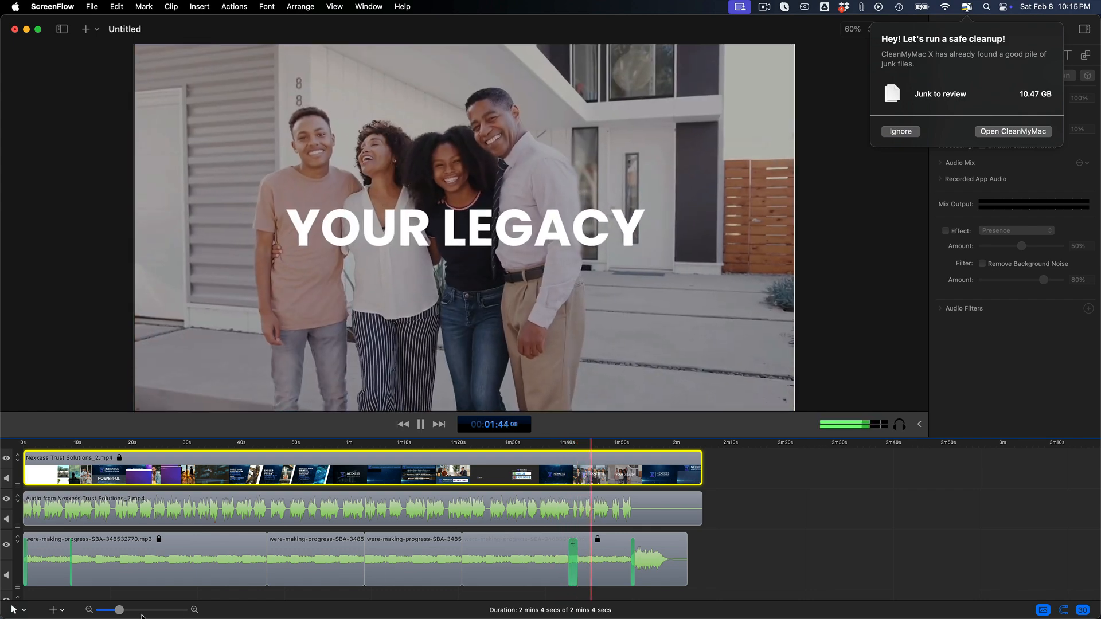
left_click_drag(119, 610, 140, 610)
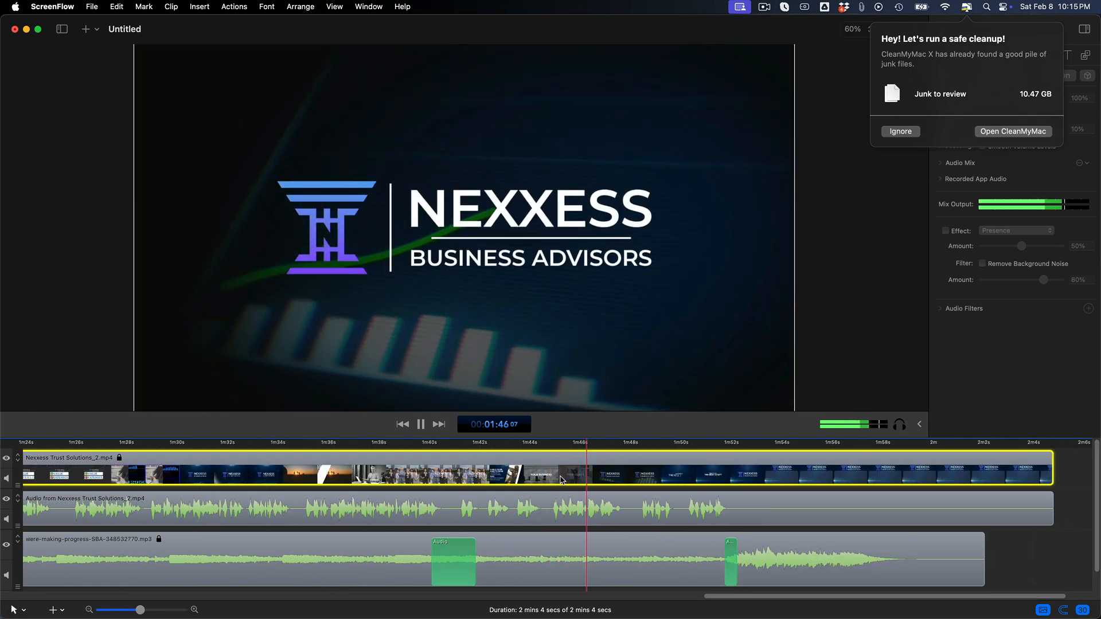
left_click(555, 444)
left_click_drag(554, 443, 562, 444)
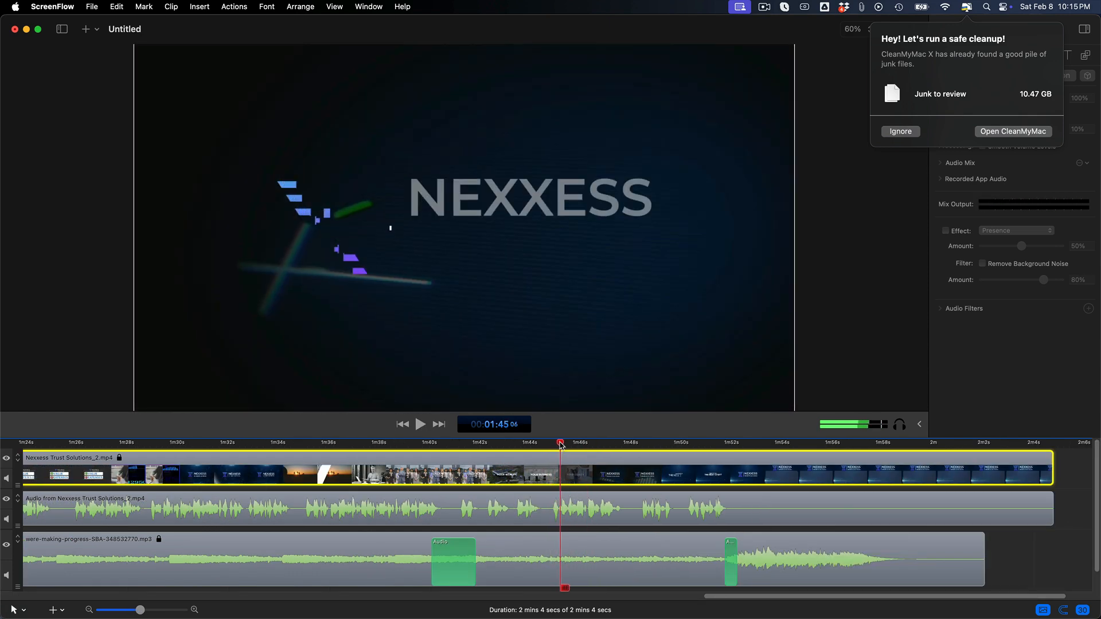
left_click(159, 611)
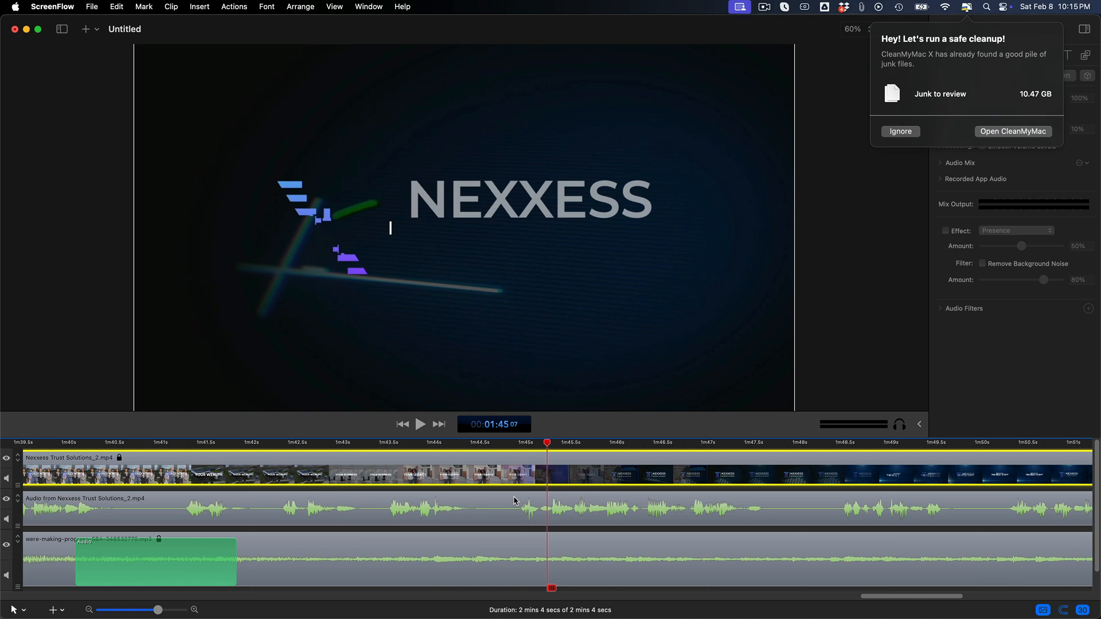
left_click_drag(548, 446, 575, 448)
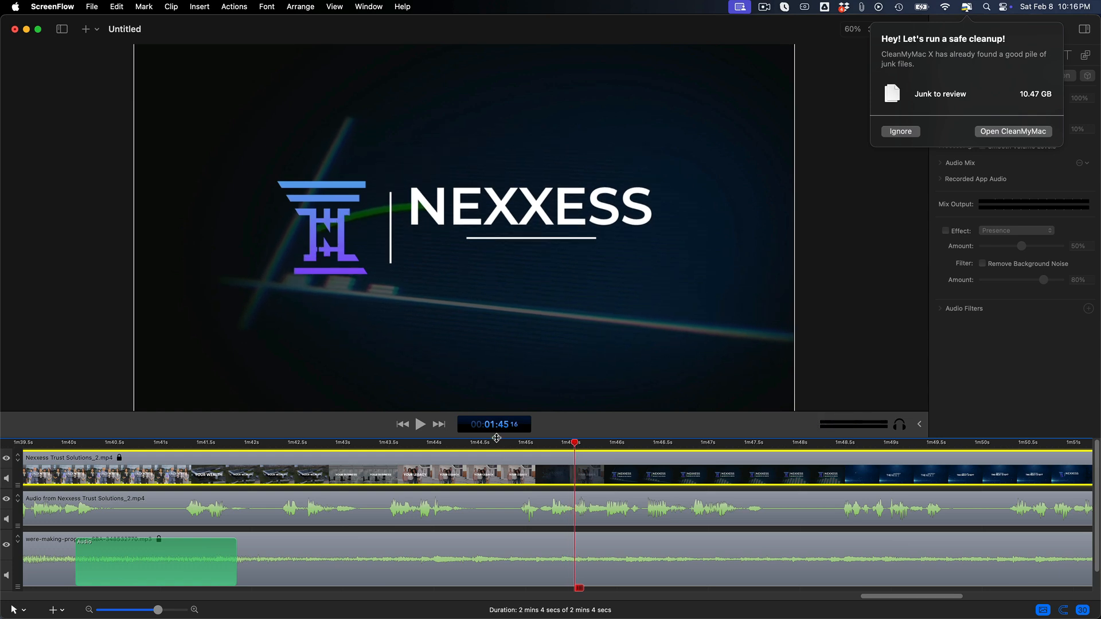
left_click_drag(499, 448, 571, 449)
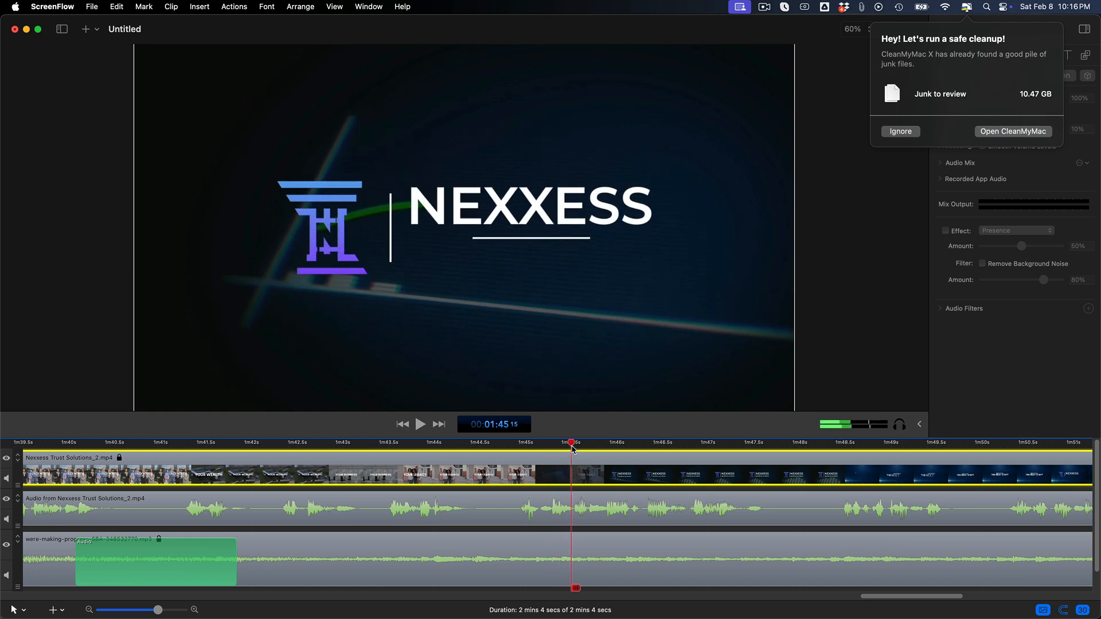
left_click(576, 513)
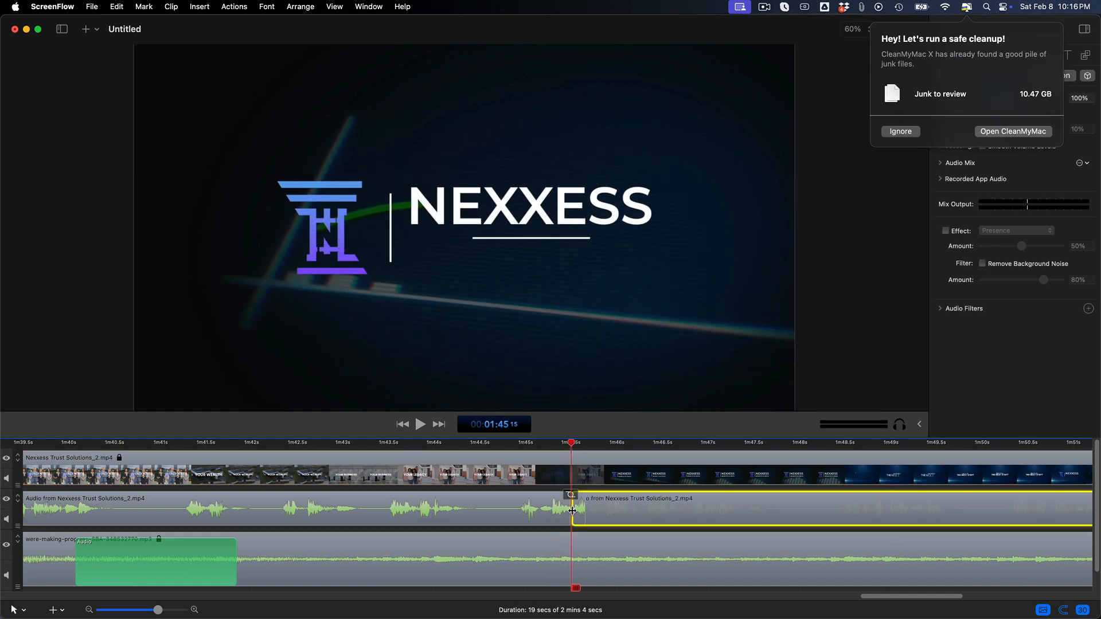
key("t")
- Split the detached voice audio at 1 minute 44 seconds 28 frames to isolate a short segment
left_click_drag(577, 450, 520, 446)
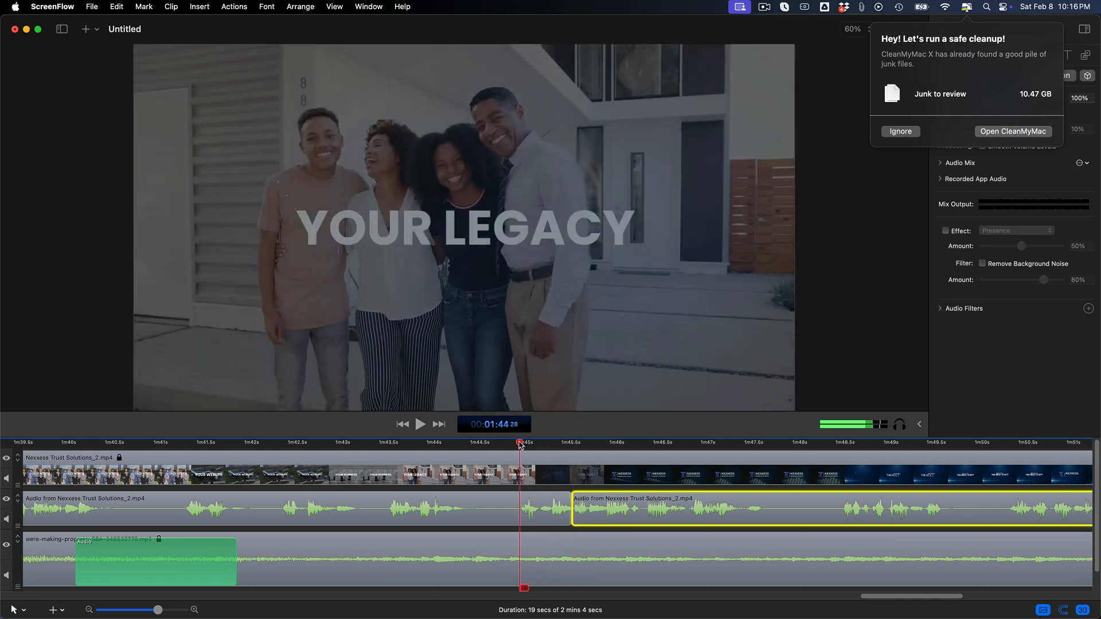
left_click(535, 513)
key("t")
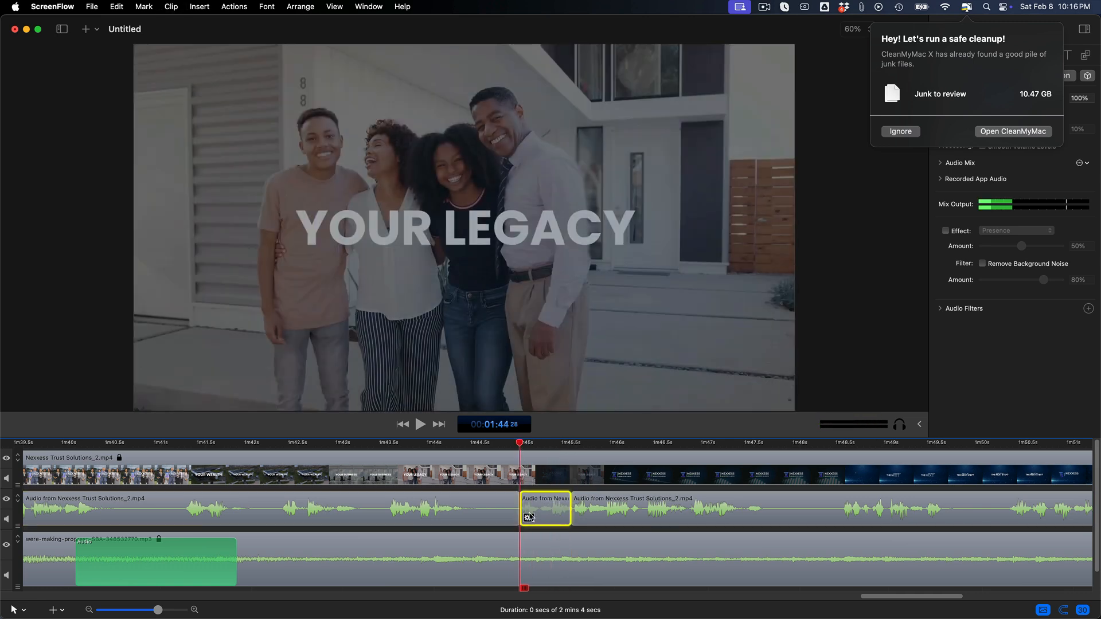
- Play back the ending from about 1 minute 48 seconds and locate the closing company name in the voice audio
left_click(836, 453)
left_click(837, 444)
key("space")
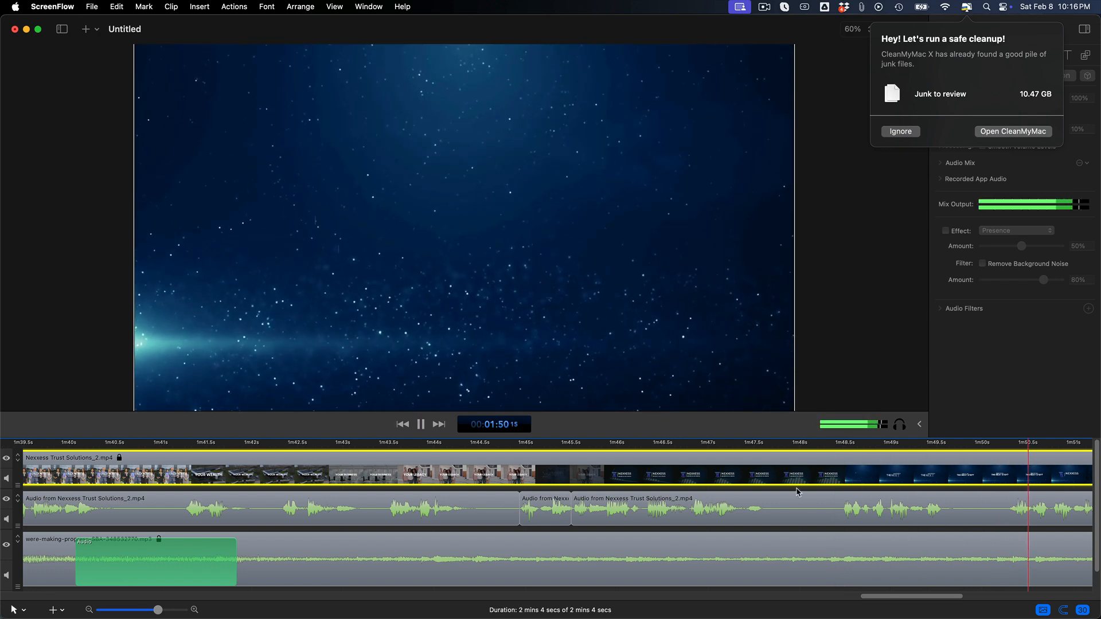
key("space")
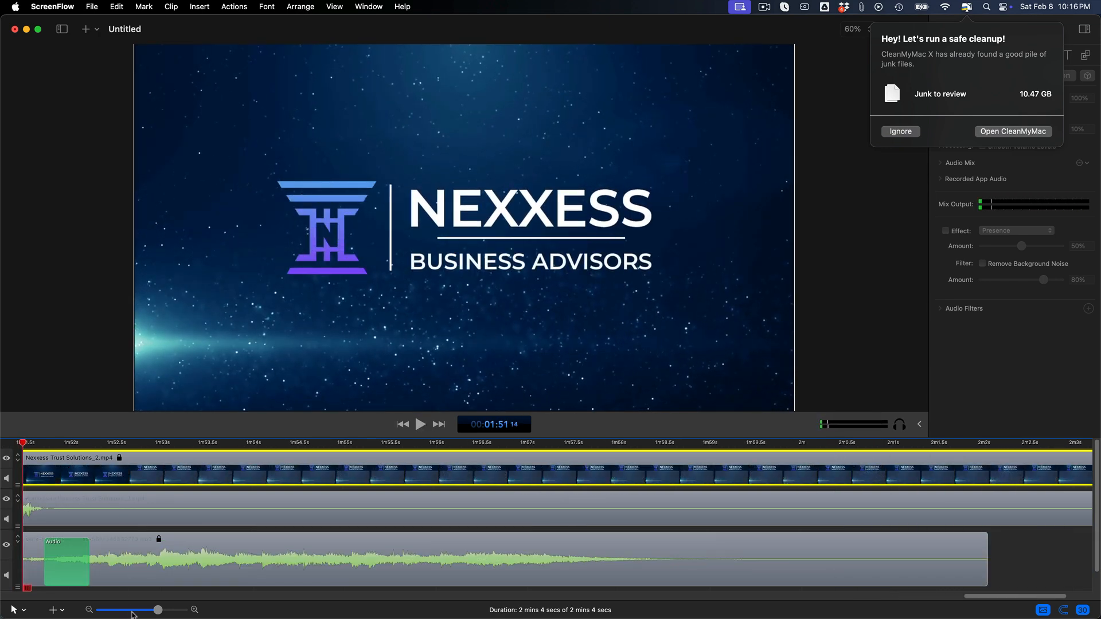
left_click(141, 611)
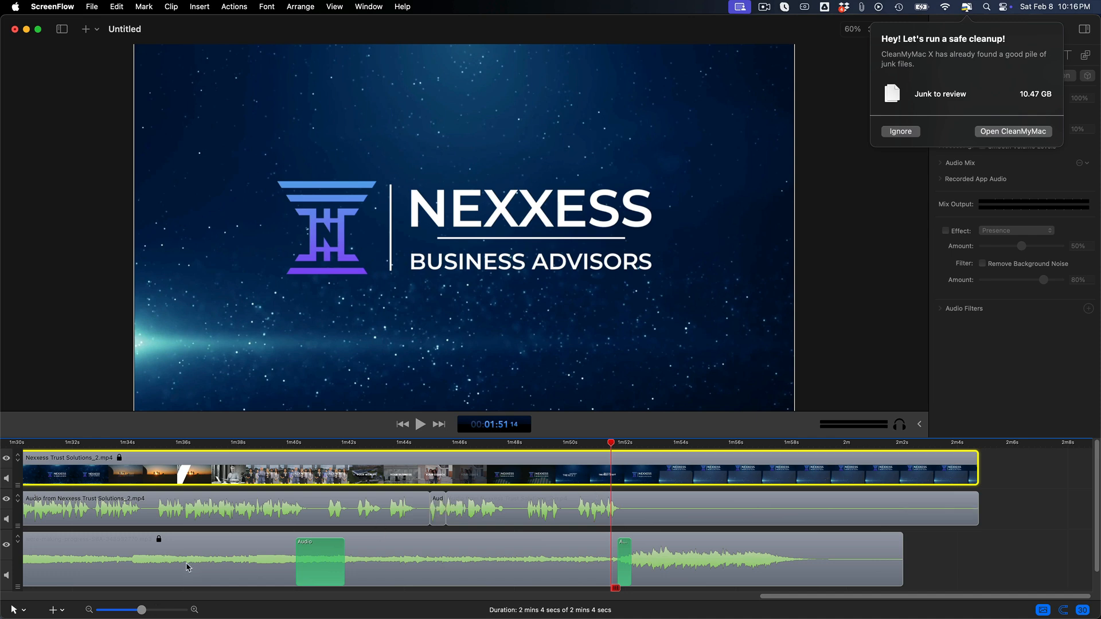
left_click(161, 611)
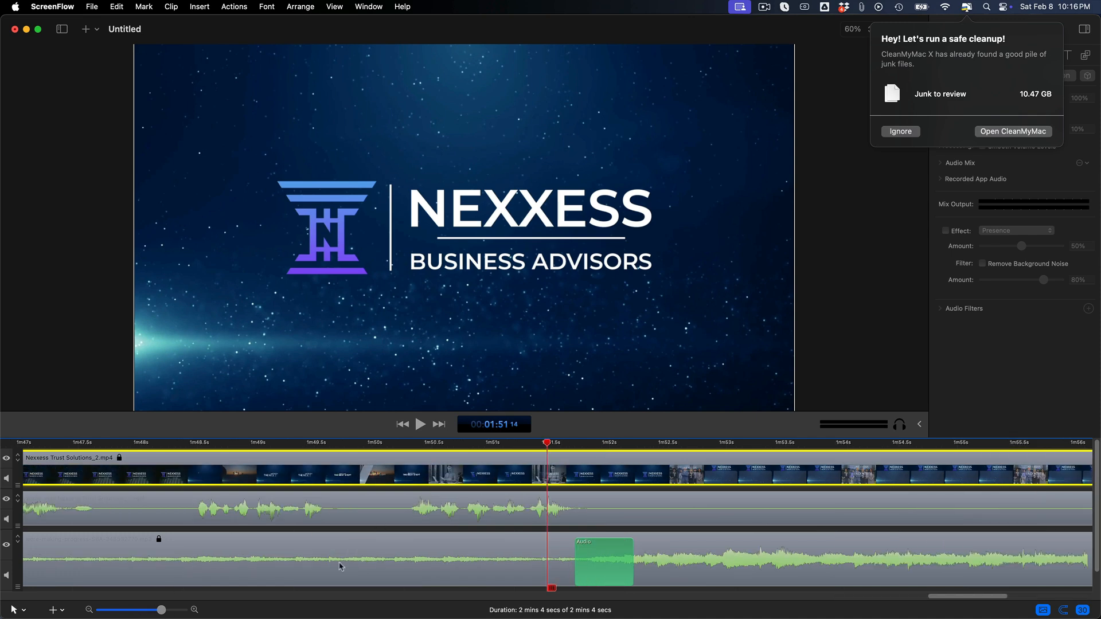
left_click(436, 448)
key("space")
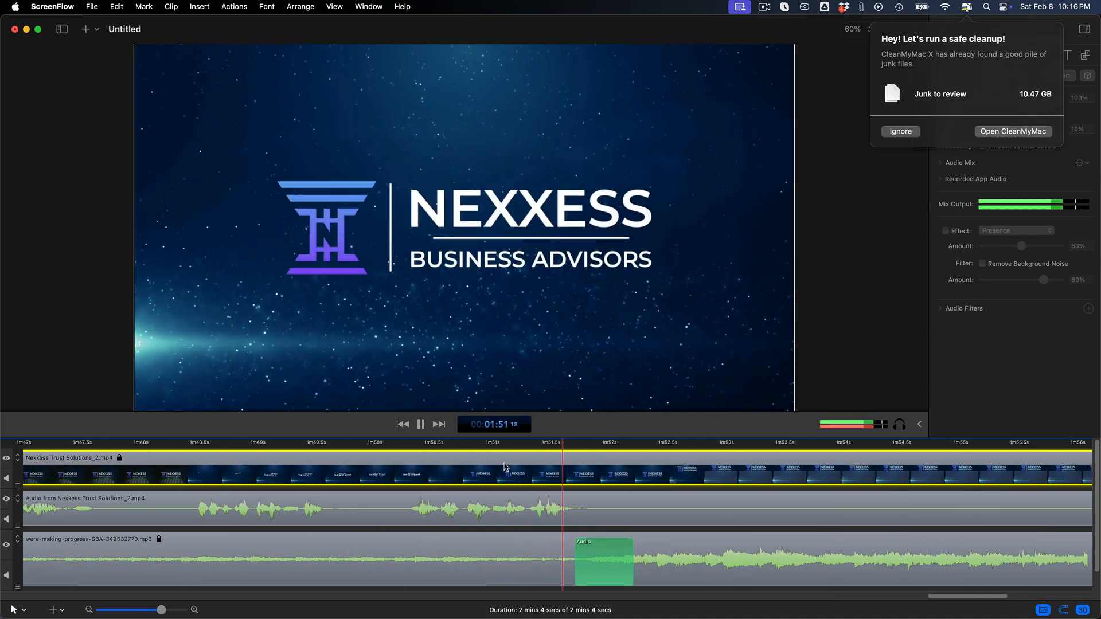
left_click_drag(484, 445, 525, 447)
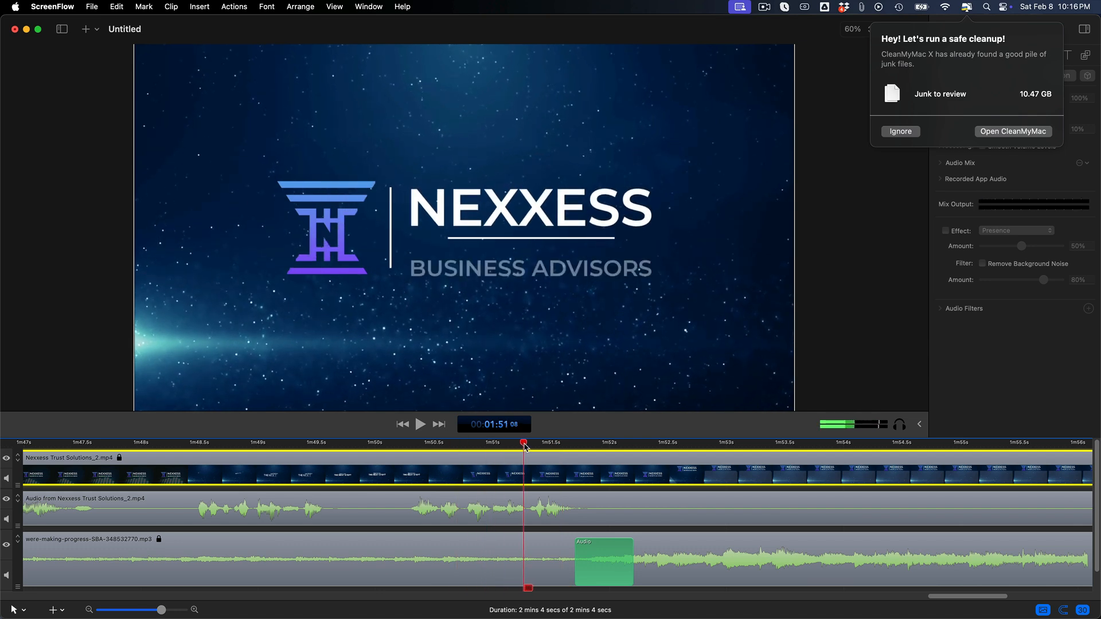
left_click(520, 514)
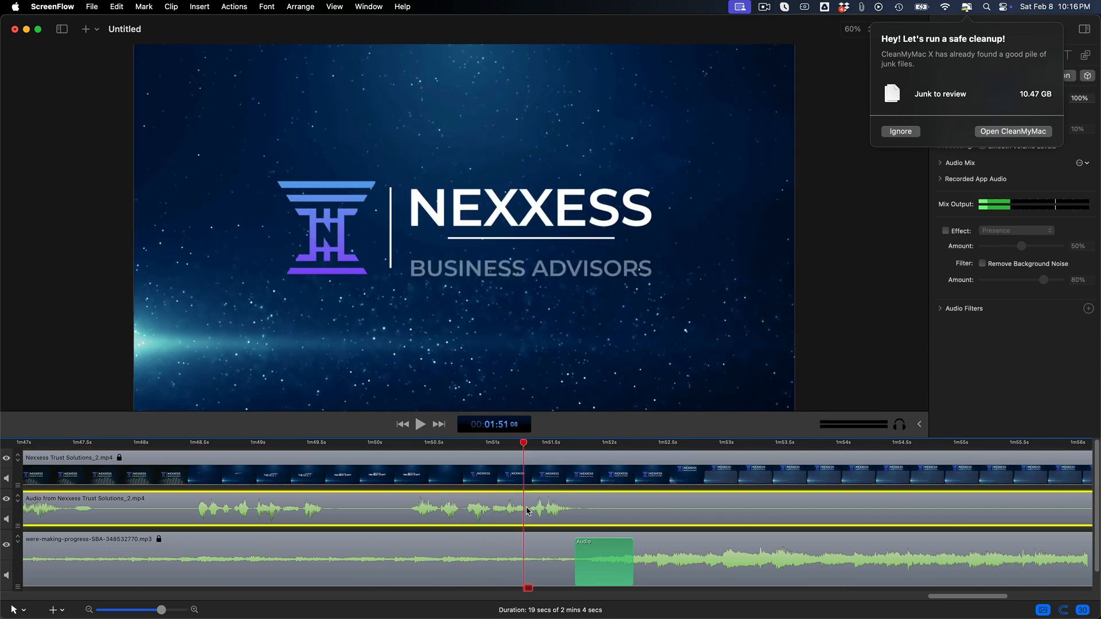
- Move the short isolated voice segment to the end of the voice track, directly after the last voice clip
left_click(143, 611)
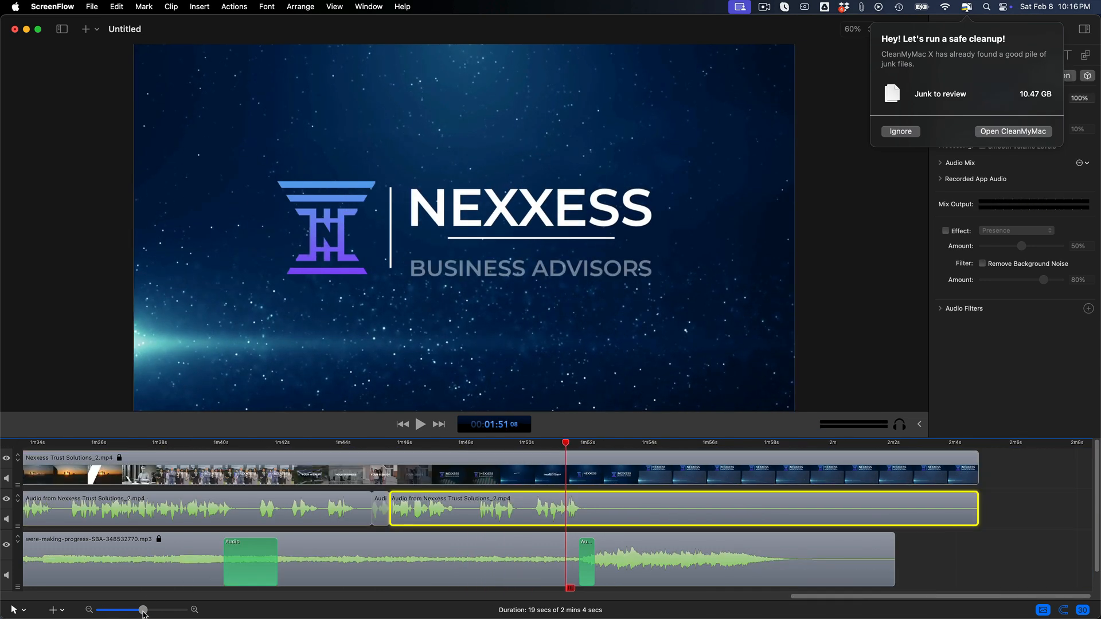
left_click(379, 503)
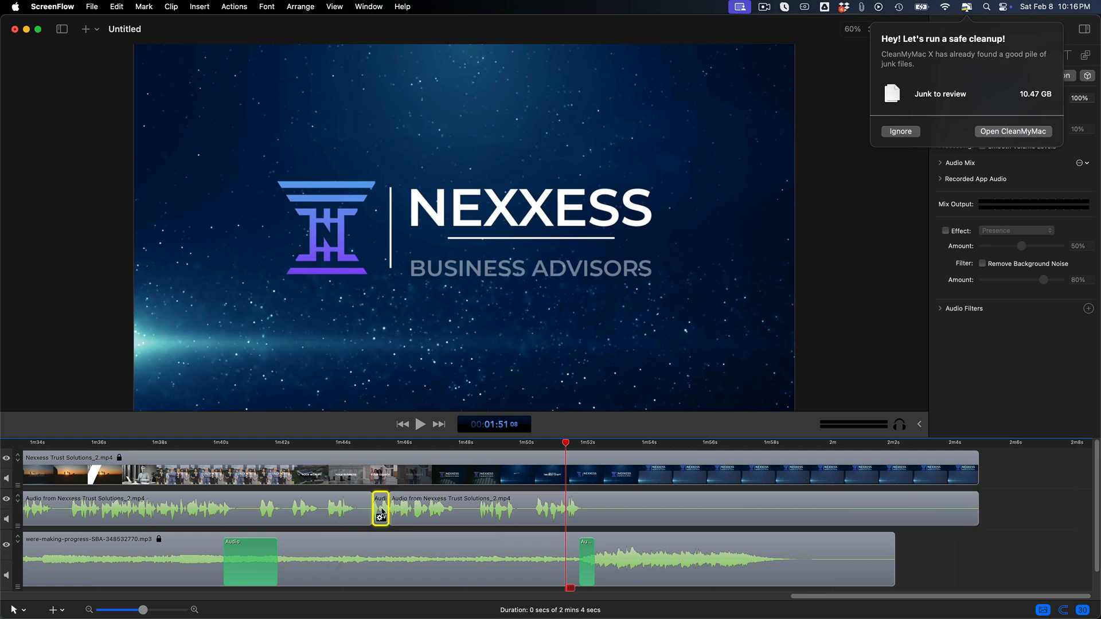
left_click_drag(385, 515, 987, 488)
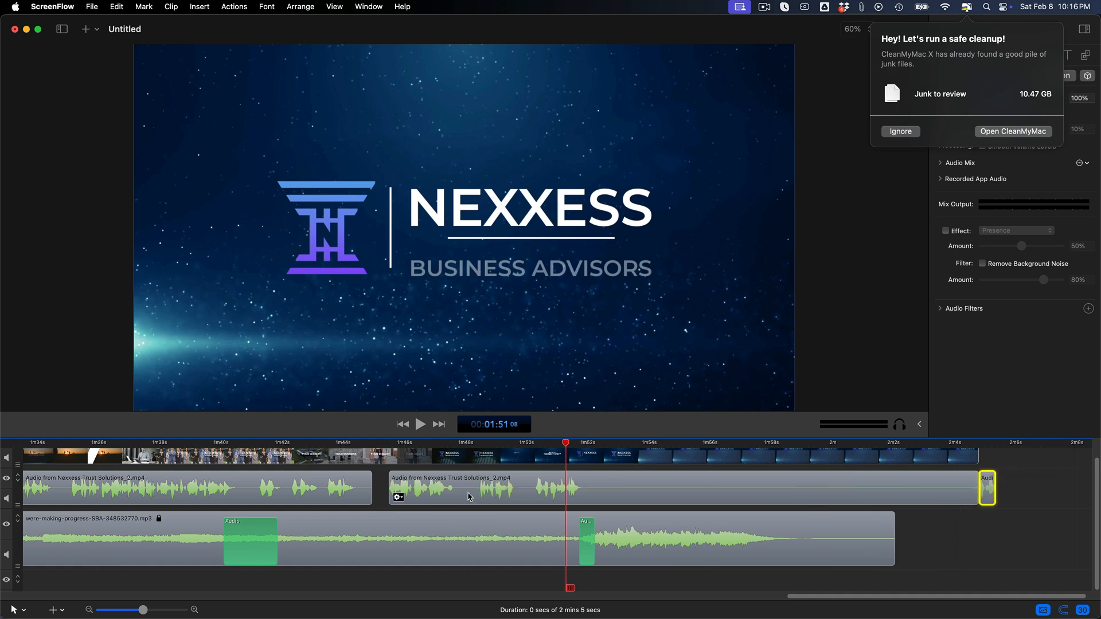
- Try isolating the company name in the last voice clip with a split at 1 minute 51 seconds 9 frames, and undo the splits
left_click(565, 488)
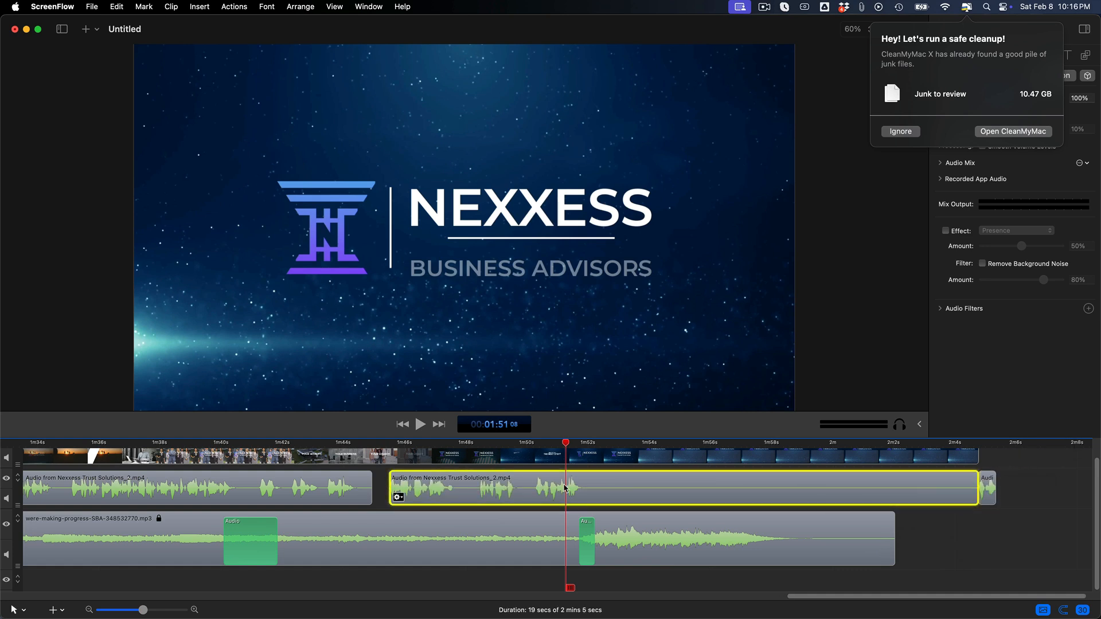
left_click(160, 610)
left_click(493, 444)
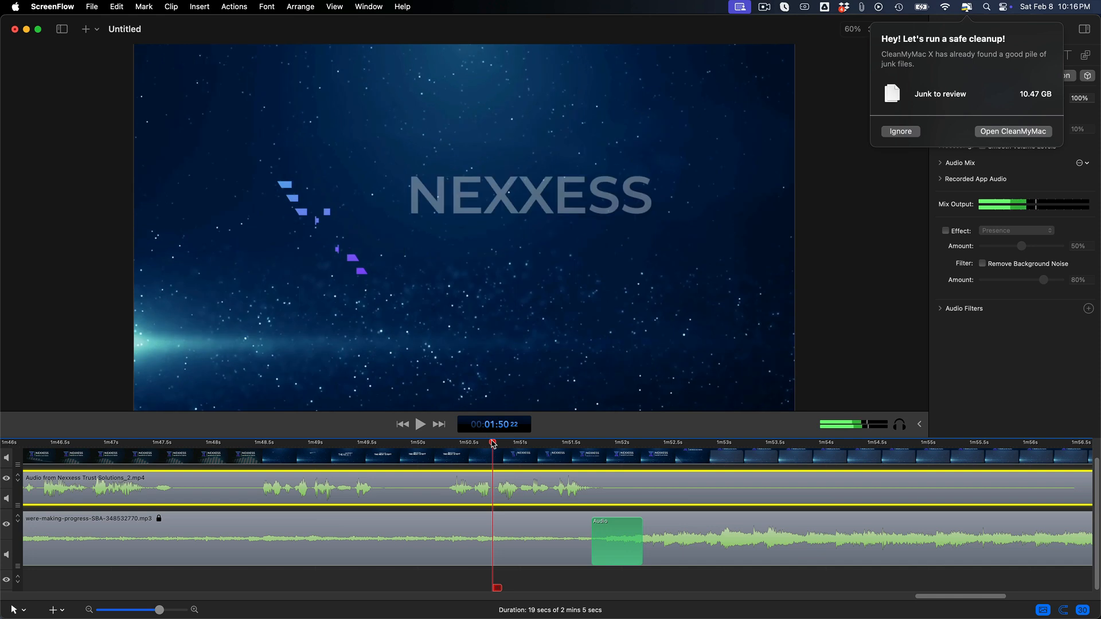
key("space")
key("space")
left_click(489, 445)
left_click_drag(490, 446, 551, 447)
key("t")
key("t")
left_click(538, 489)
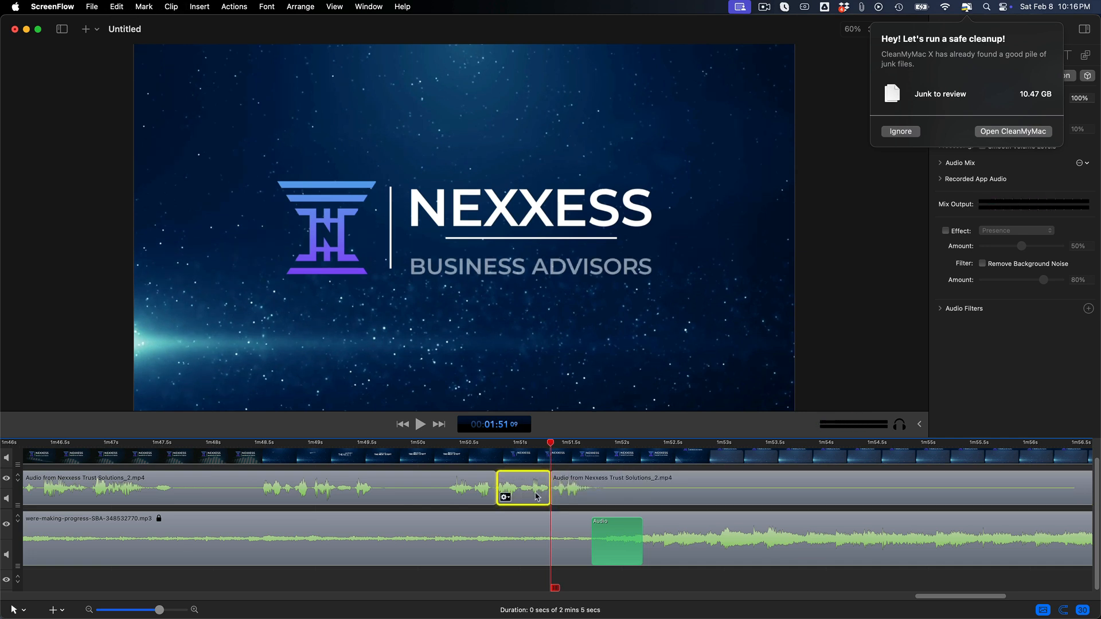
key("super+z")
key("super+z")
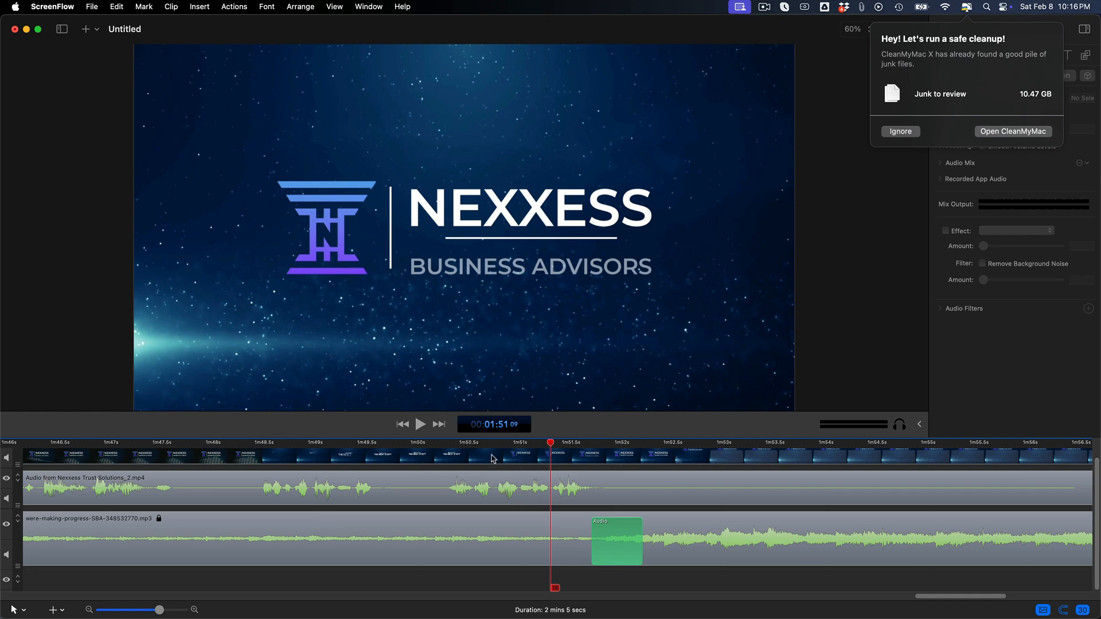
- Try pasting the copied voice segment at 1 minute 44 seconds 28 frames, and delete the pasted copy
left_click_drag(483, 447, 439, 446)
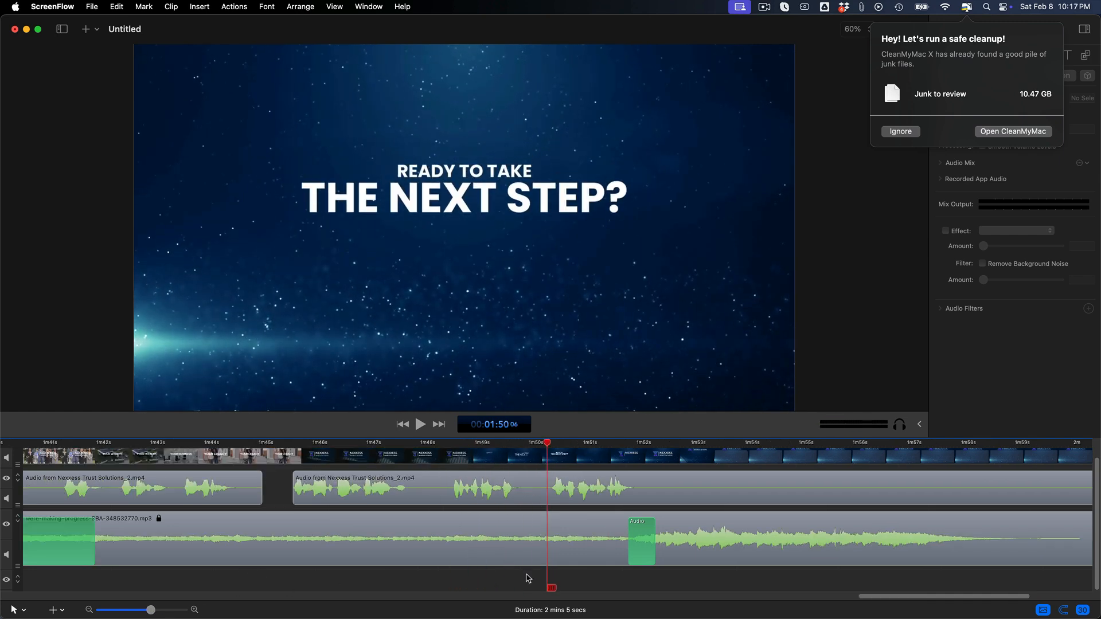
left_click(264, 445)
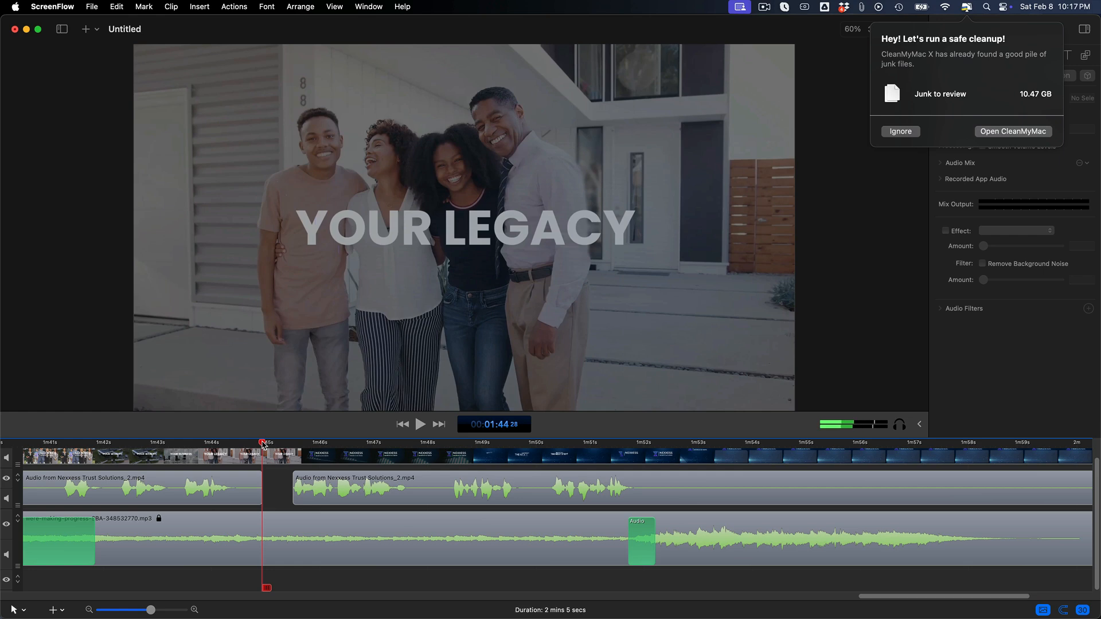
left_click(273, 492)
key("super+v")
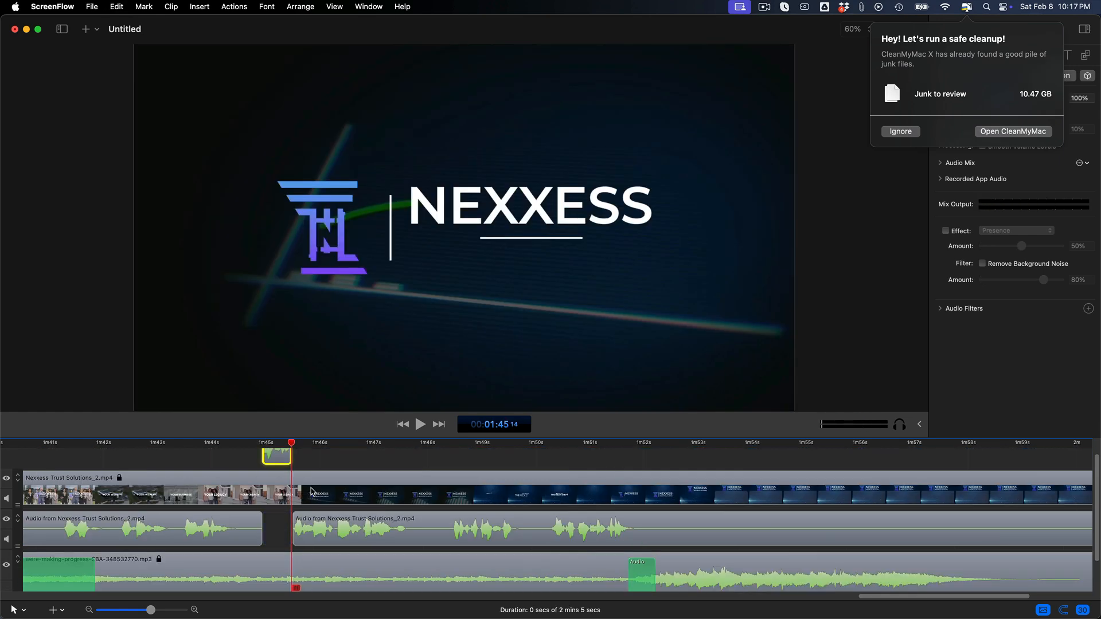
key("Delete")
- Paste a copy of the short voice segment at 2 minutes 5 seconds 10 frames, past the end of the existing clips
left_click(127, 610)
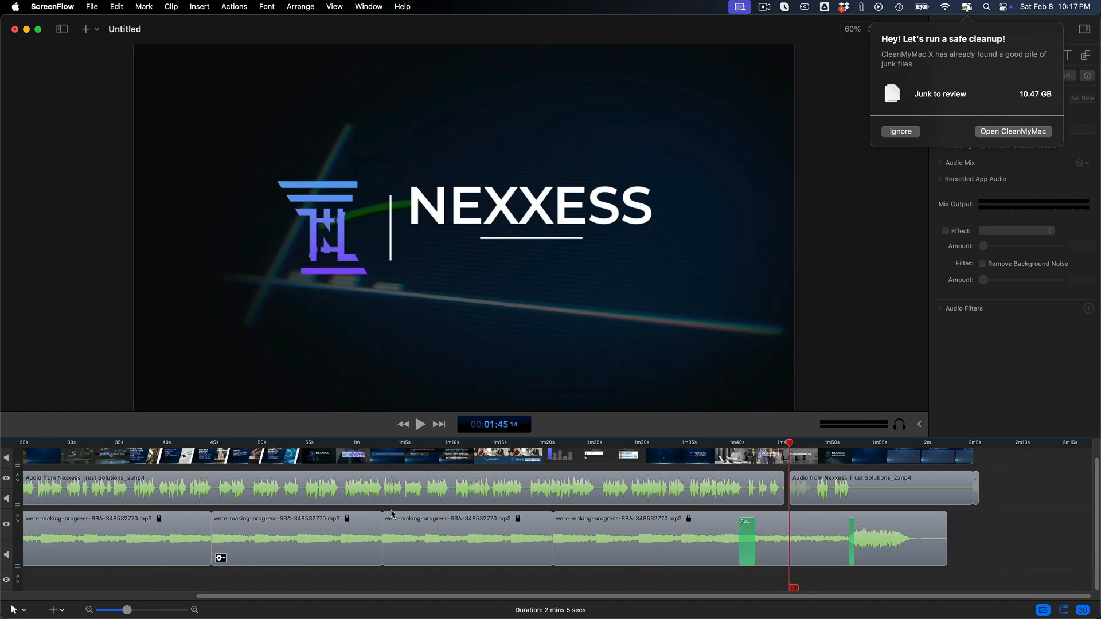
left_click(987, 443)
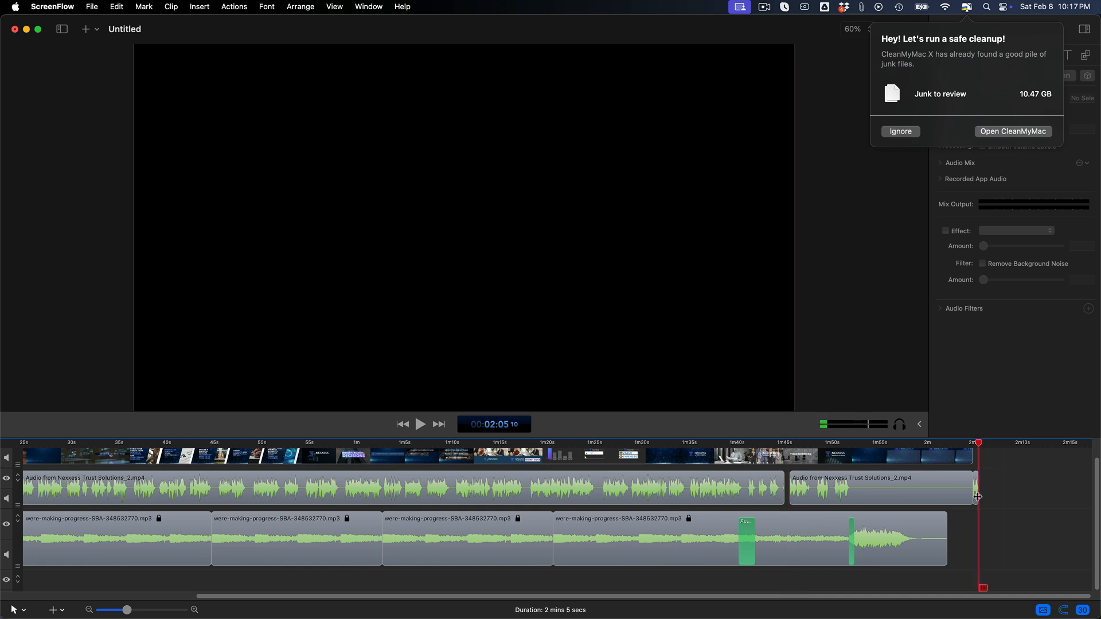
key("super+v")
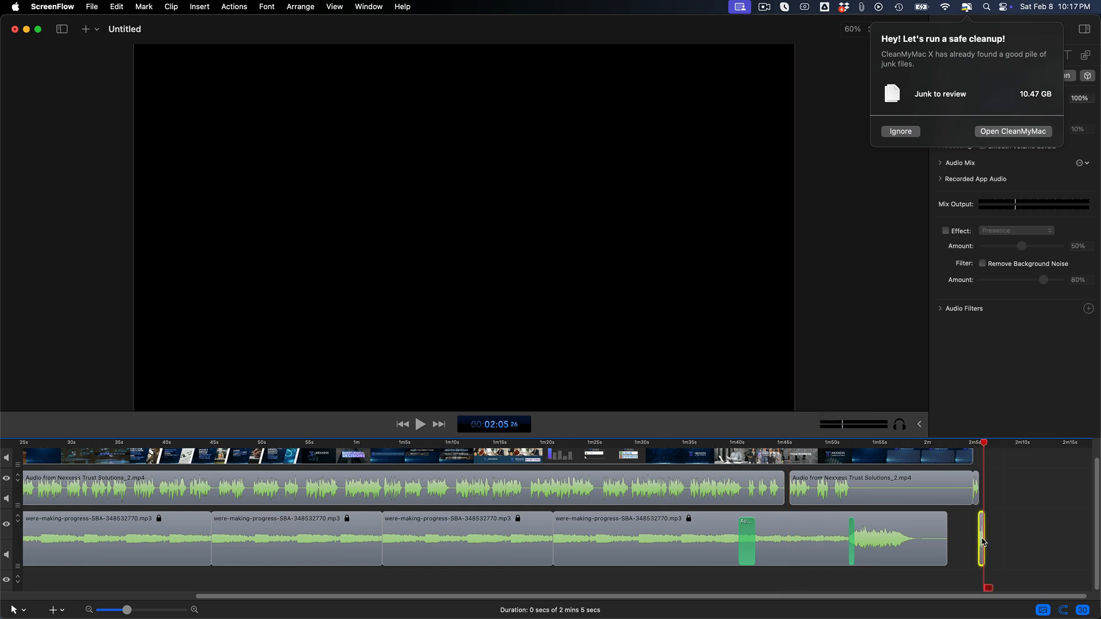
- Move the pasted voice segment into the gap in the voice track at about 1 minute 45 seconds
left_click_drag(983, 543, 692, 476)
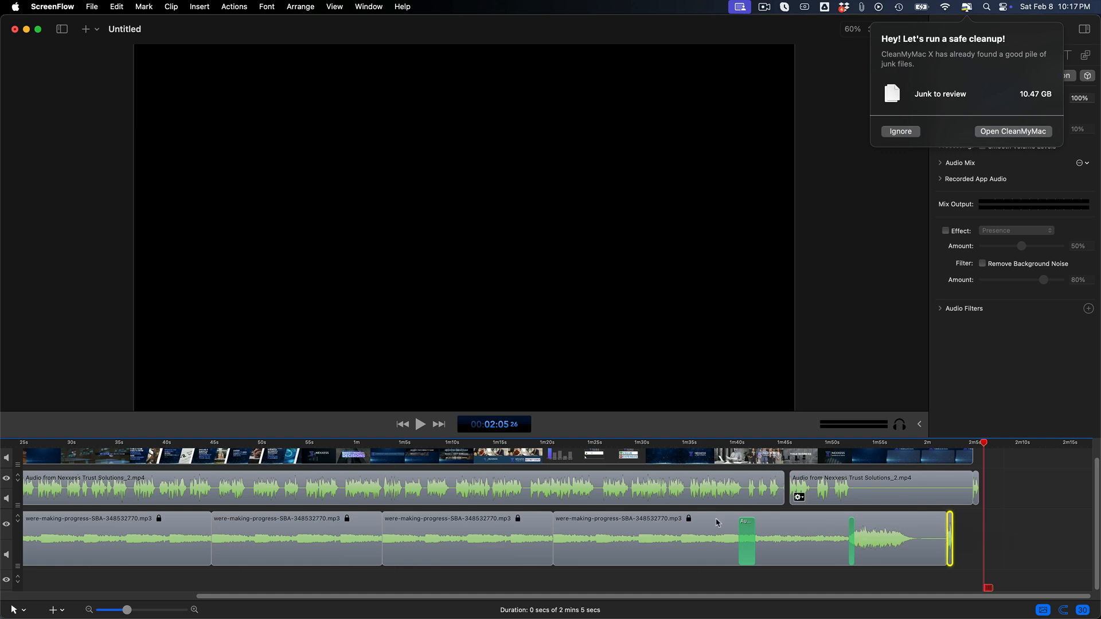
left_click(141, 610)
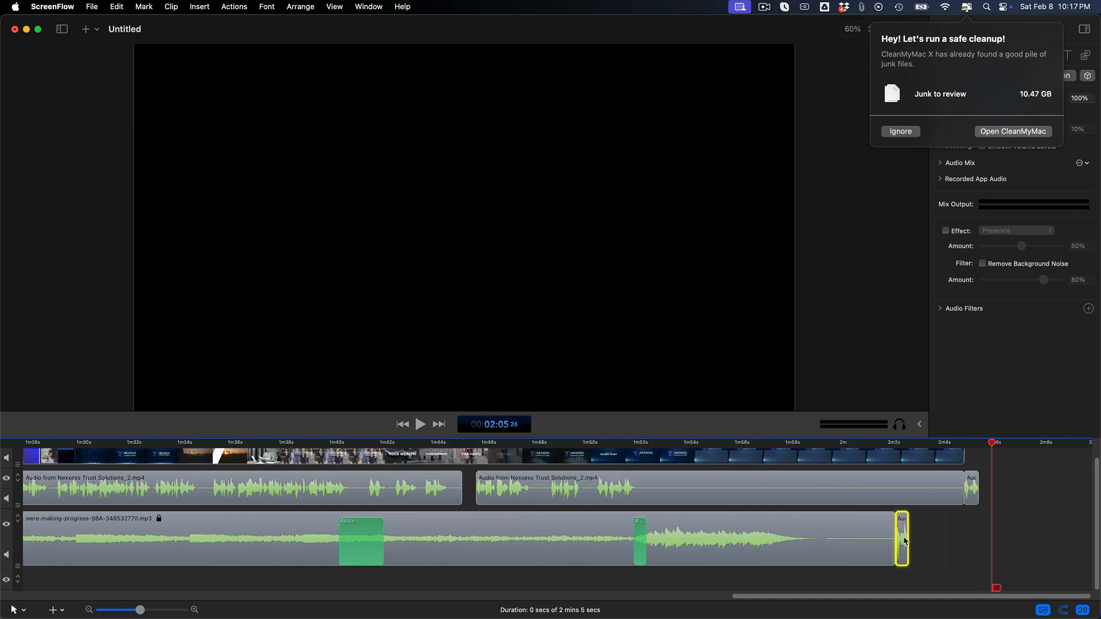
left_click_drag(896, 542, 1007, 533)
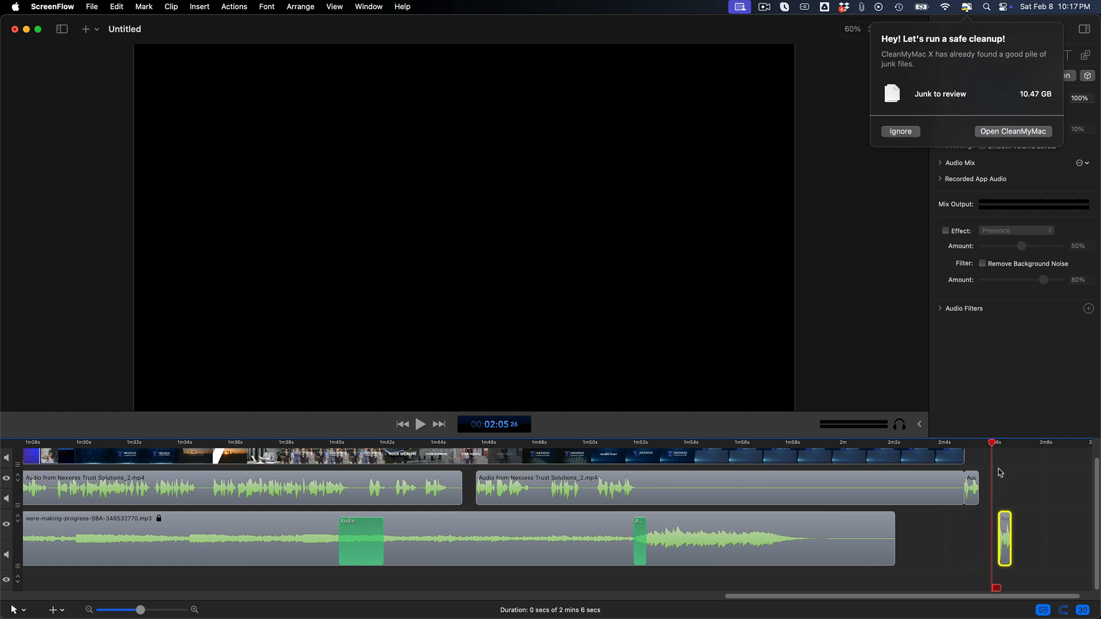
key("space")
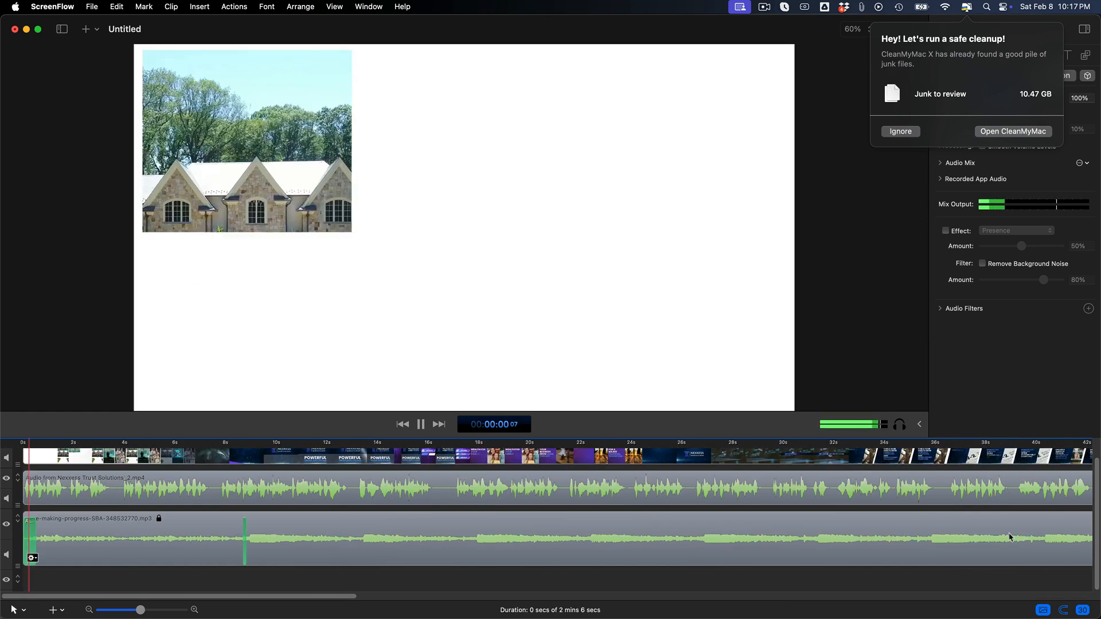
left_click_drag(140, 609, 127, 609)
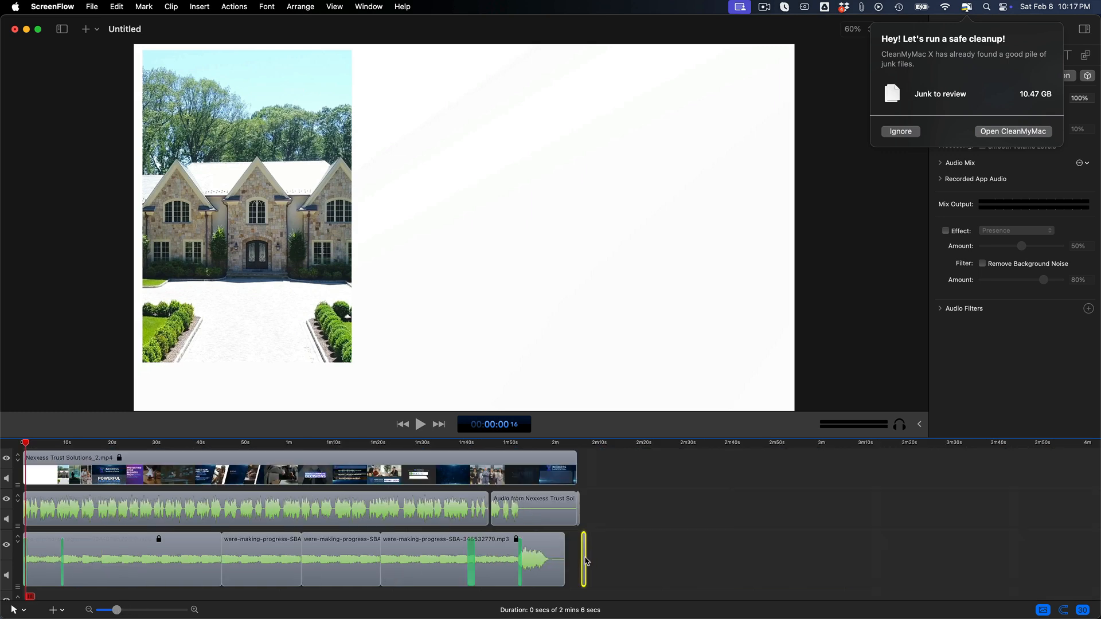
left_click(583, 443)
left_click(143, 609)
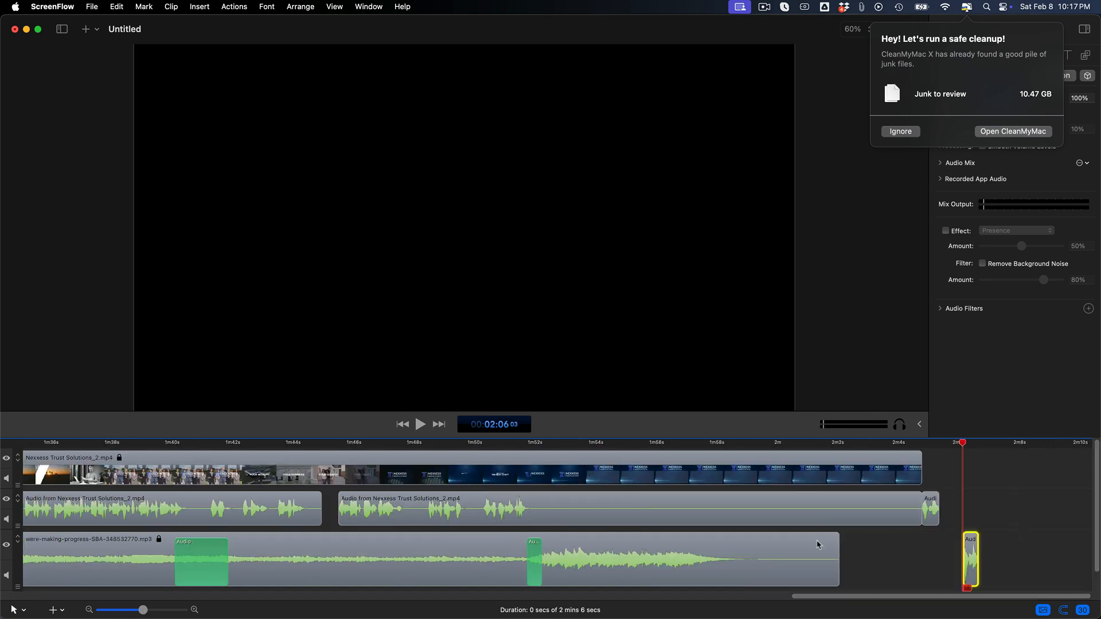
left_click_drag(971, 558, 325, 517)
- Play back the voice audio from about 1 minute 43 seconds to check the transitions around the reinserted segment
left_click(359, 444)
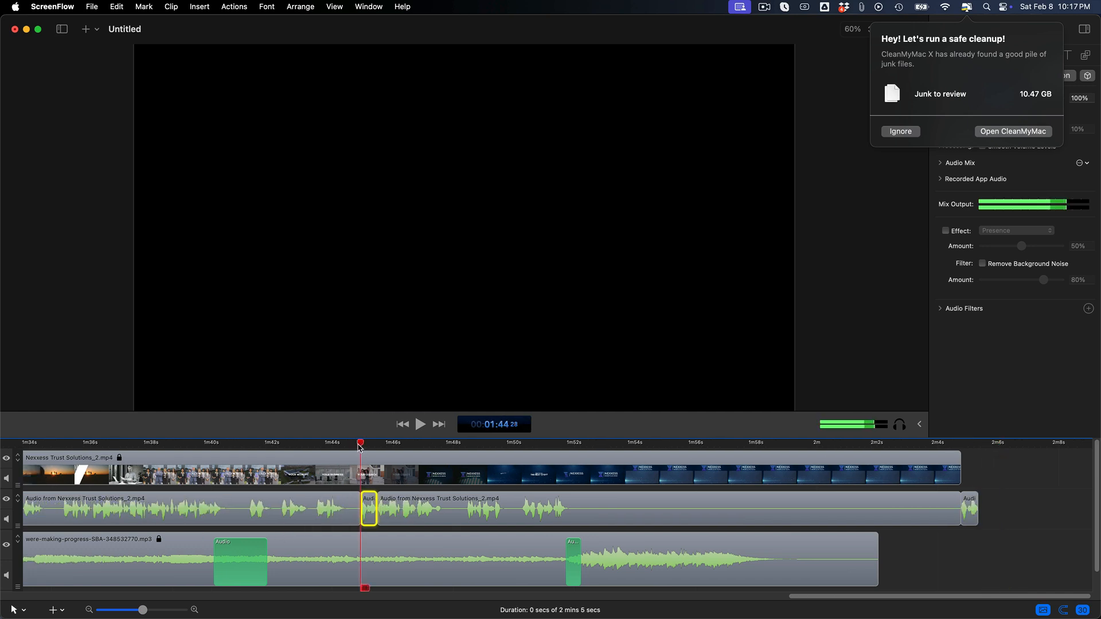
left_click_drag(358, 444, 316, 444)
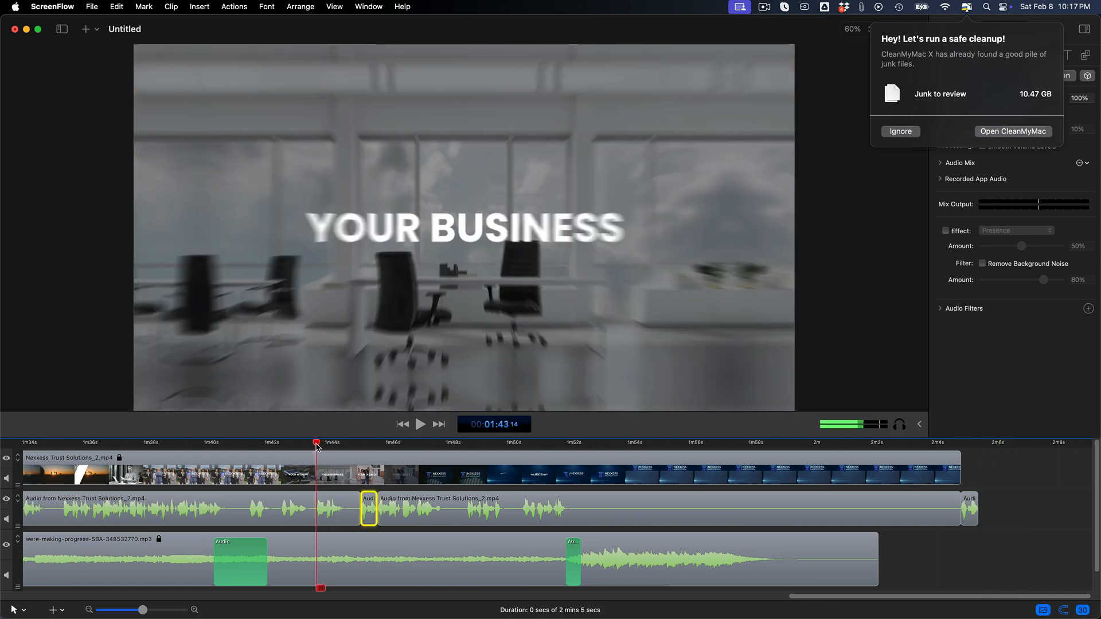
left_click(164, 611)
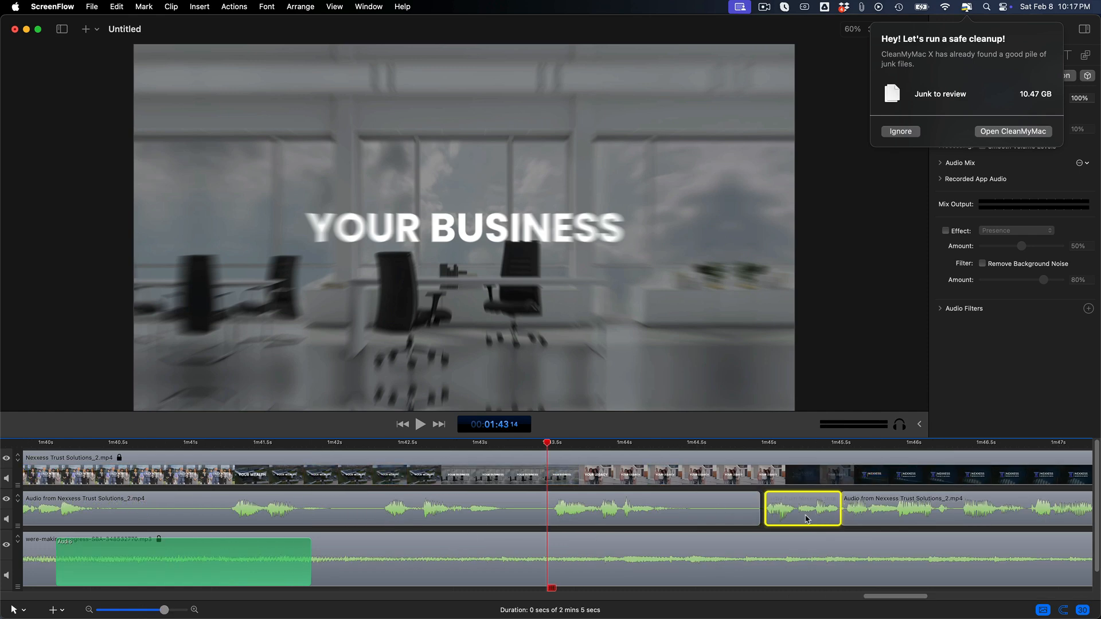
left_click(540, 446)
key("space")
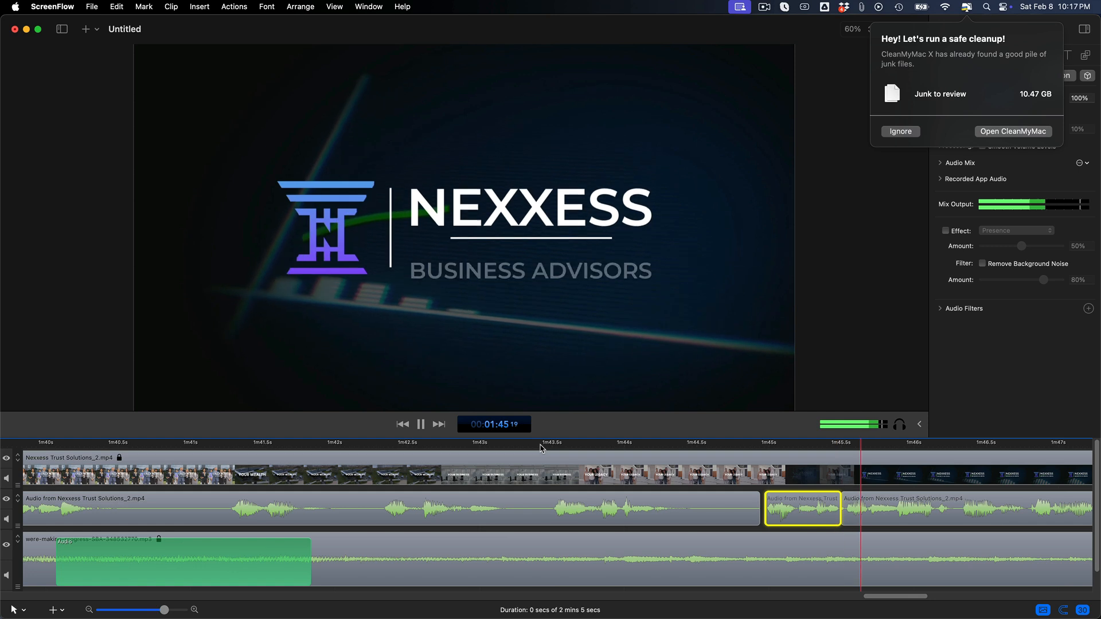
key("space")
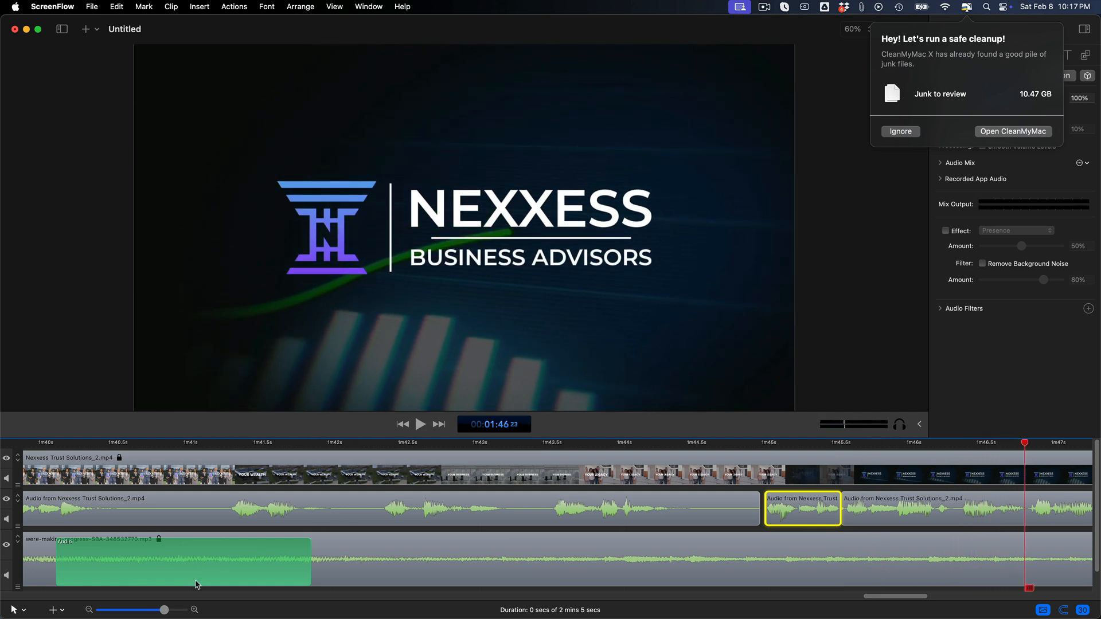
left_click(172, 612)
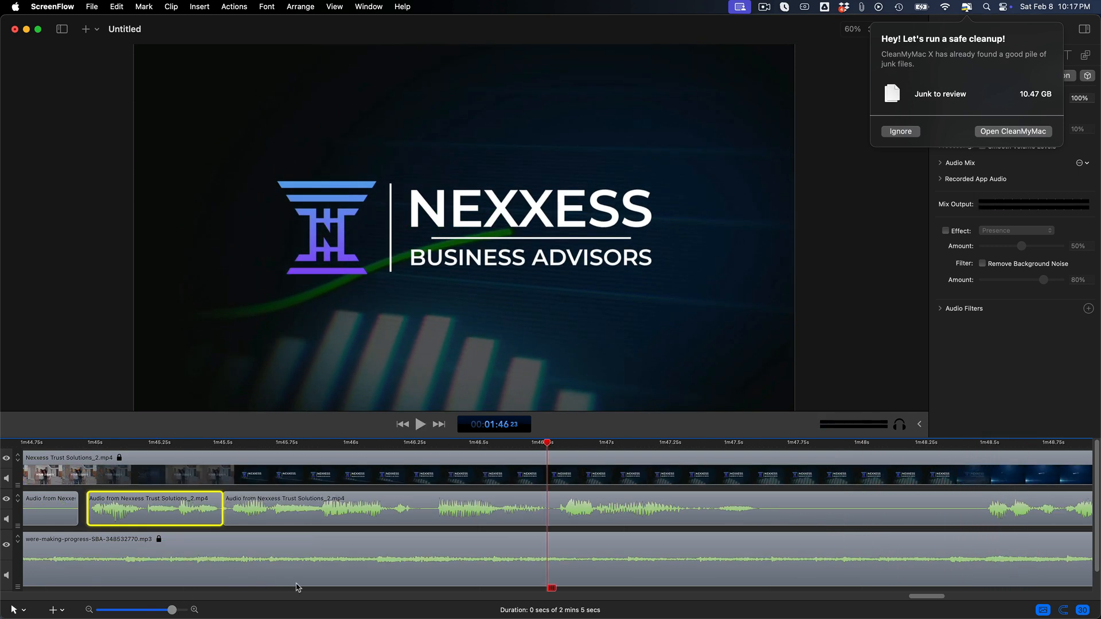
left_click_drag(935, 597, 918, 597)
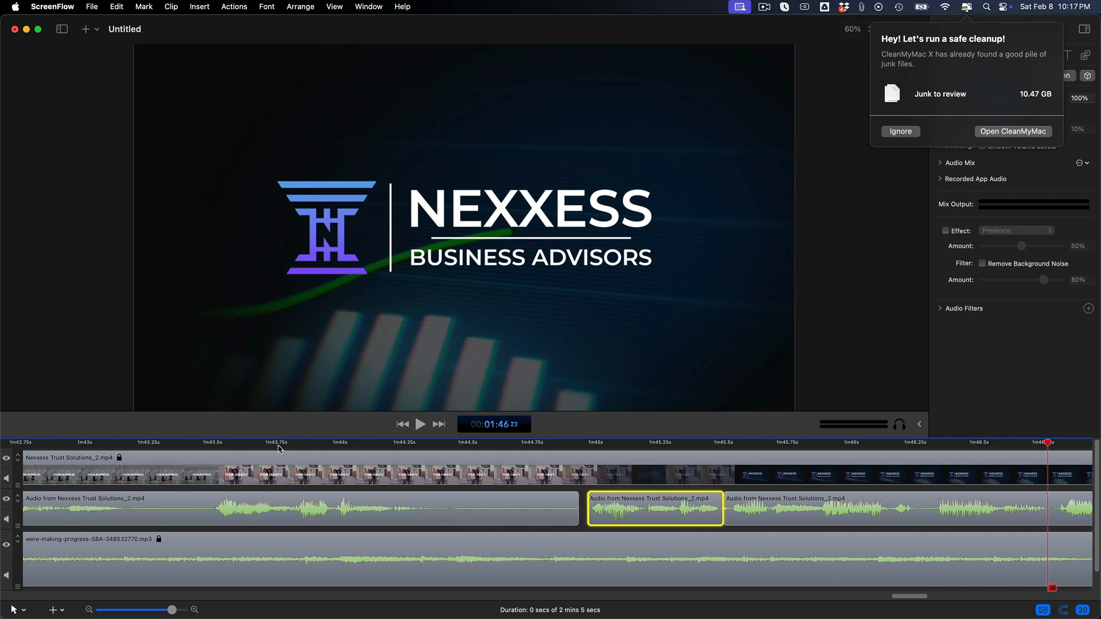
left_click(247, 446)
key("space")
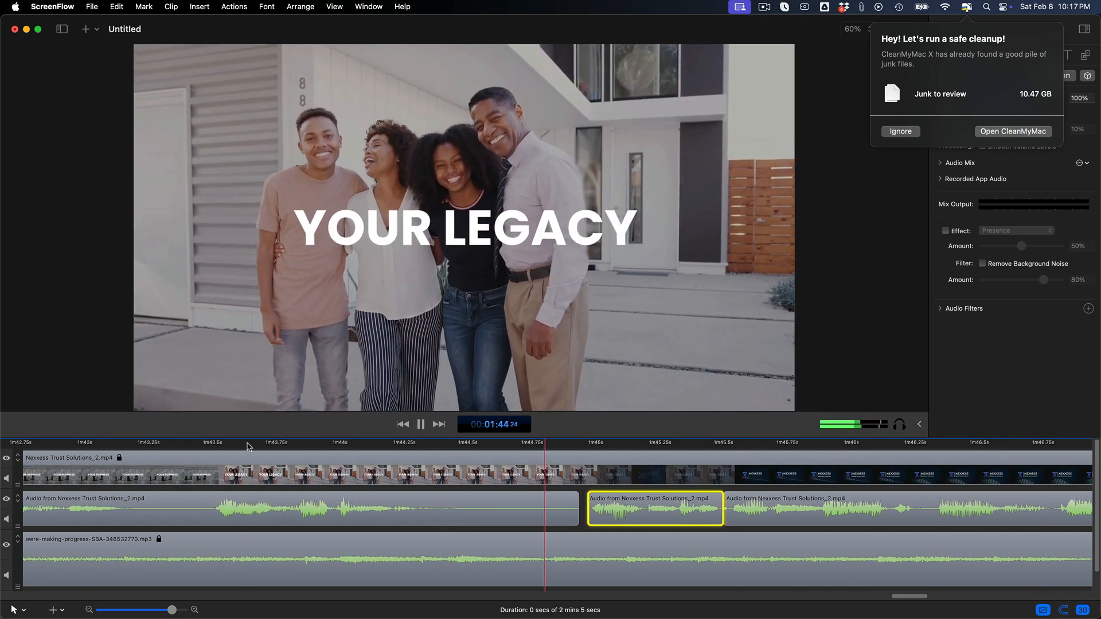
key("space")
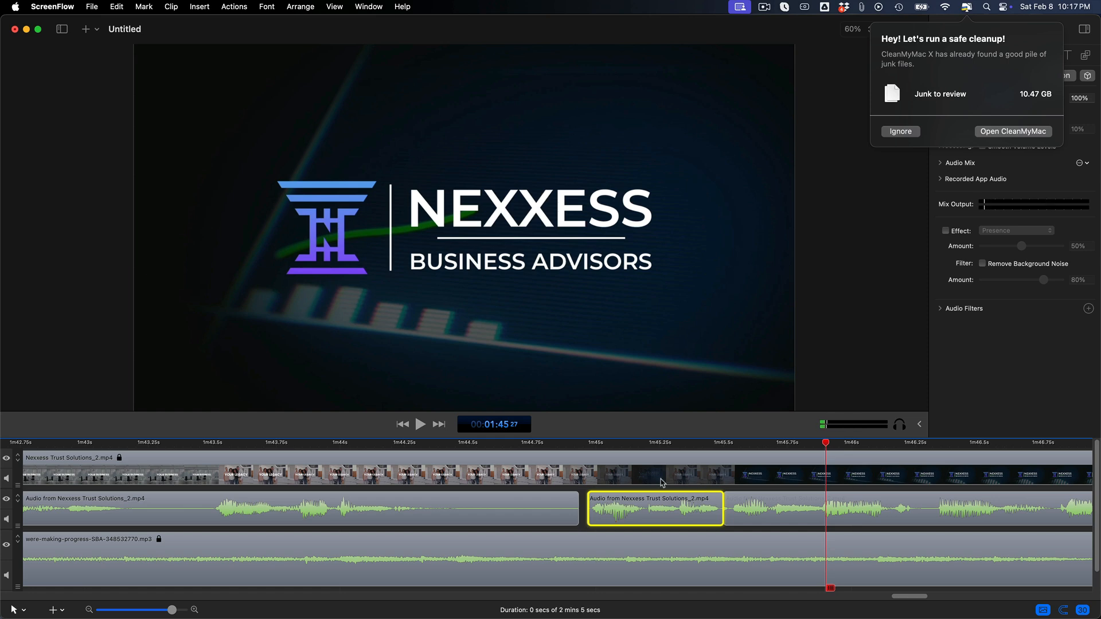
- Replay the audio twice from about 1 minute 44.75 seconds to recheck the reinserted voice segment
left_click(546, 447)
key("space")
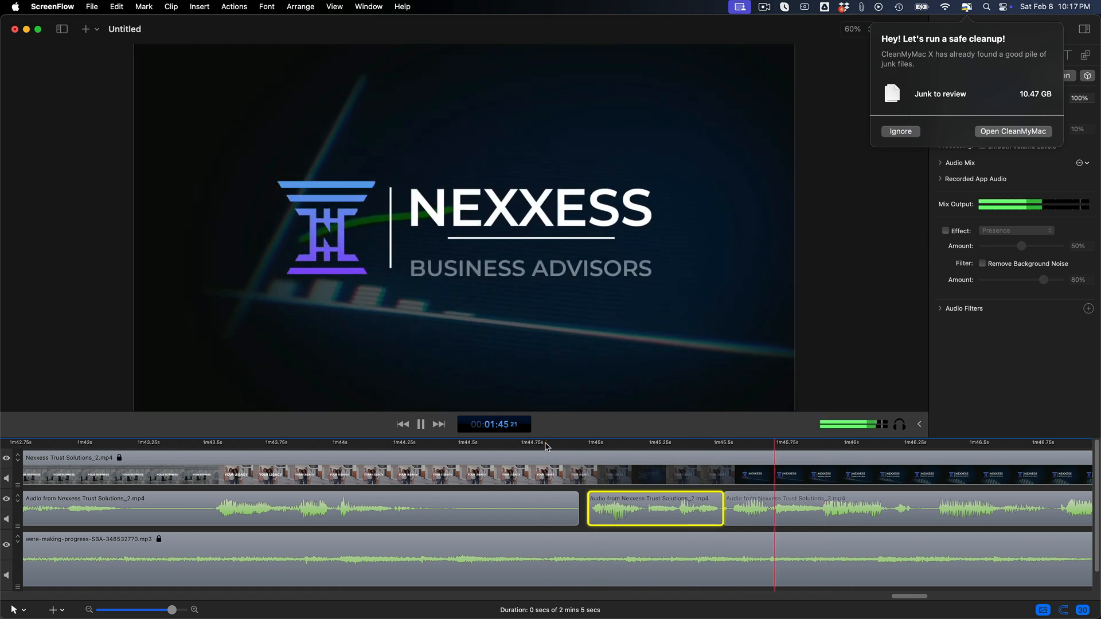
left_click(533, 445)
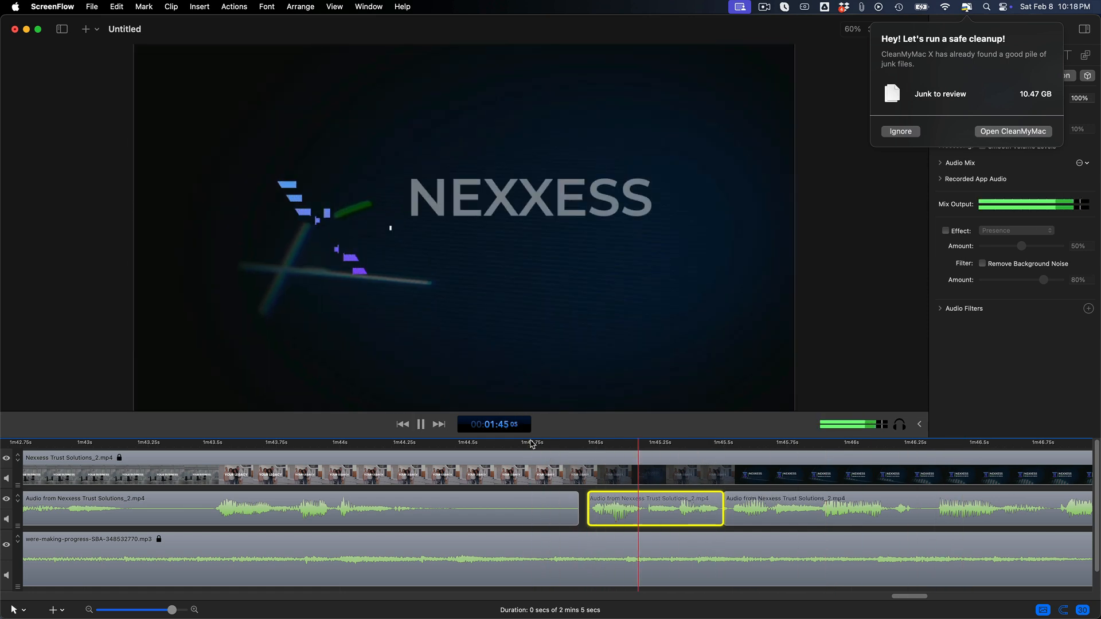
key("space")
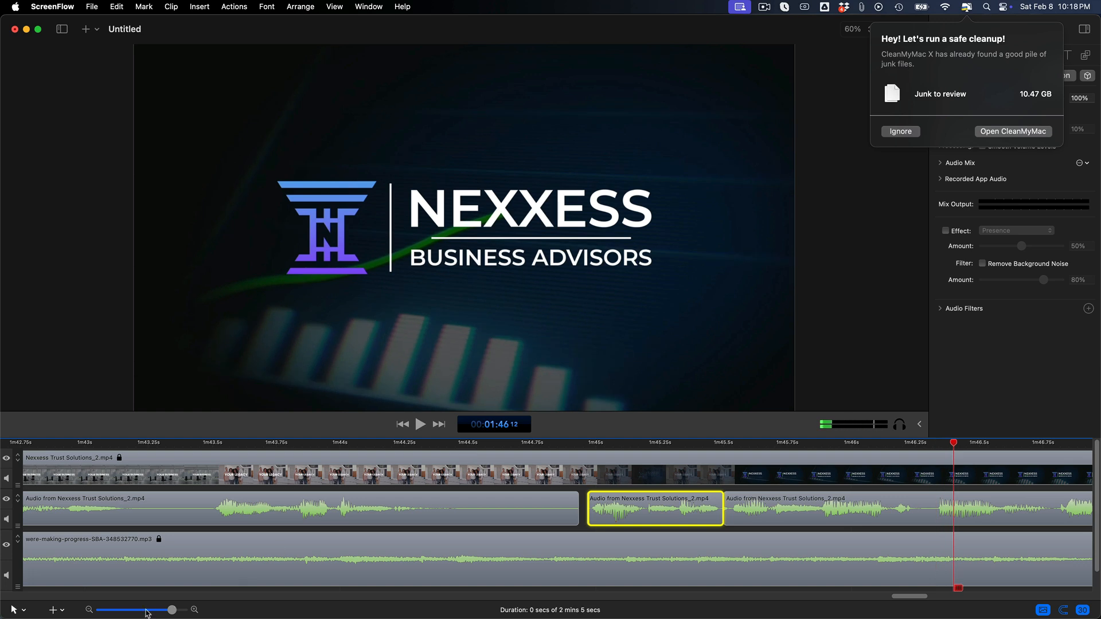
- Delete the leftover copy of the voice segment past the end of the video, at about 2 minutes 5 seconds
left_click_drag(171, 610, 136, 612)
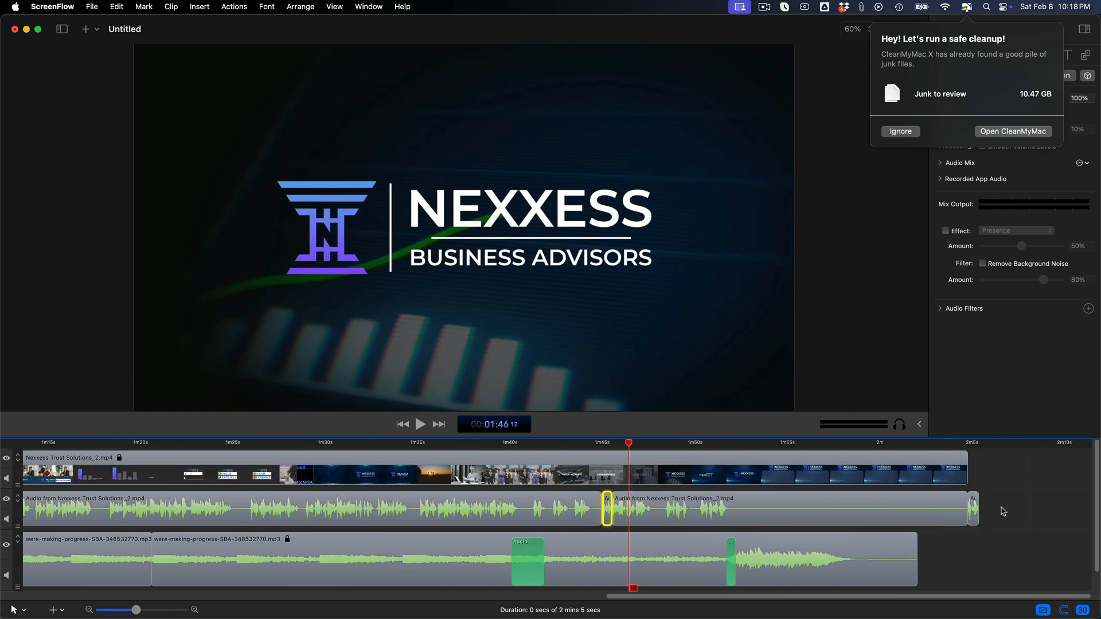
left_click(973, 508)
key("Delete")
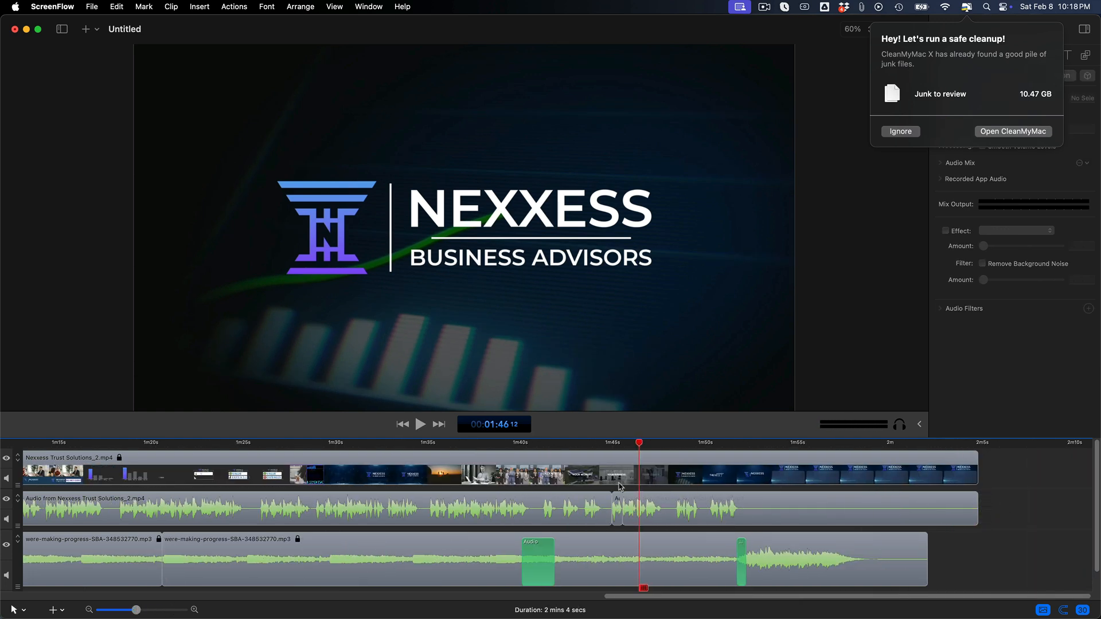
- Play back the edit from 1 minute 39 seconds 6 frames through the end of the voice-over to review the ending
left_click(506, 444)
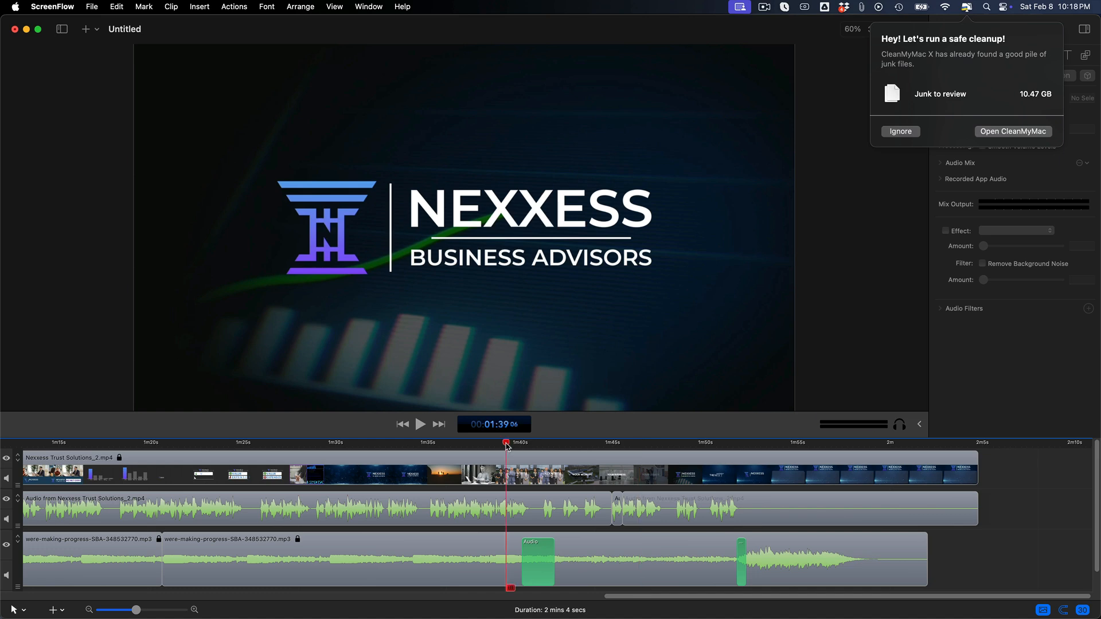
key("space")
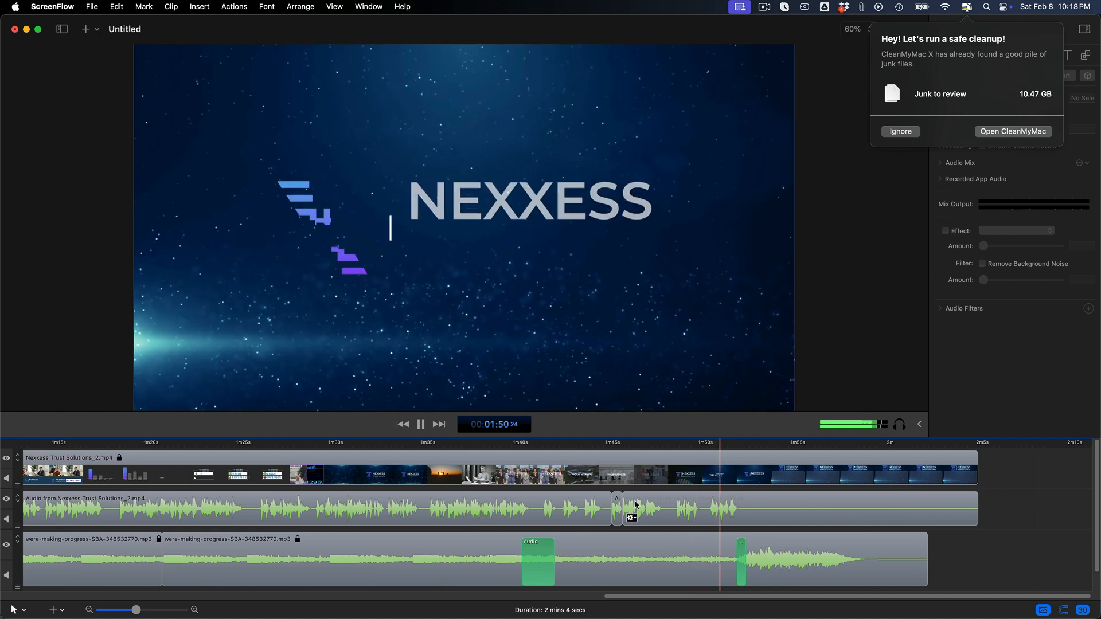
key("space")
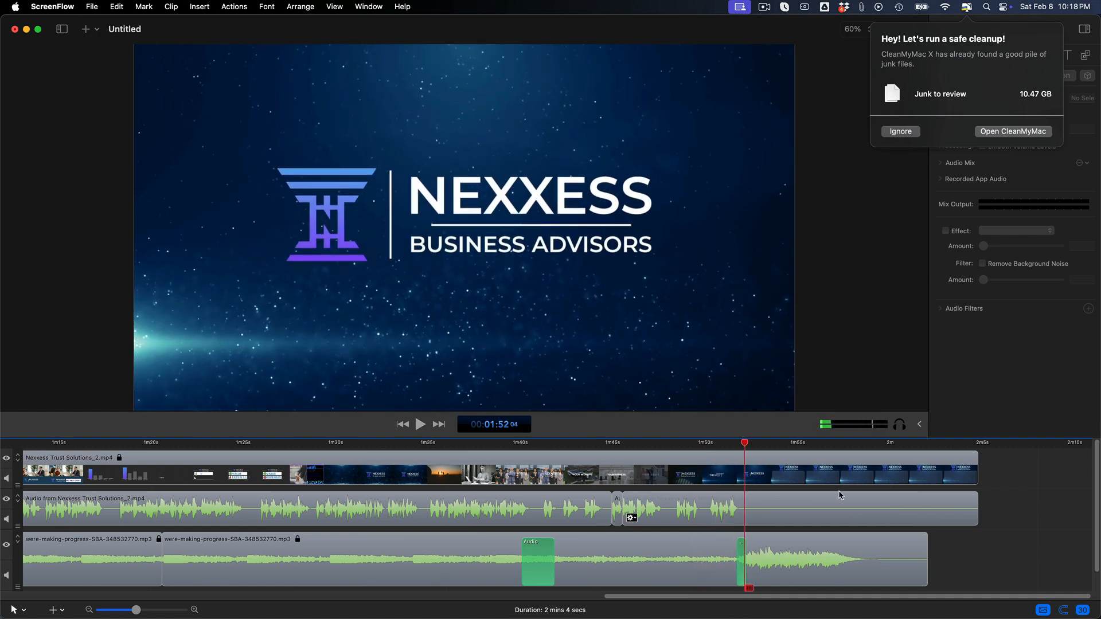
key("space")
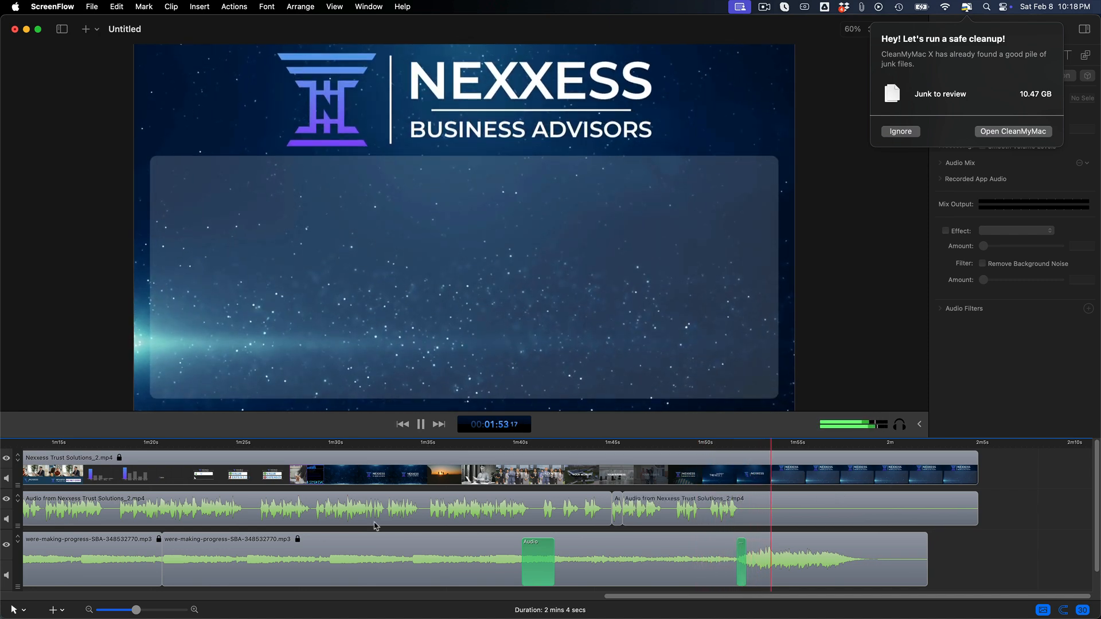
key("space")
- Group all the voice audio clips on the middle track, and lock them
left_click_drag(136, 611, 122, 611)
left_click(178, 514)
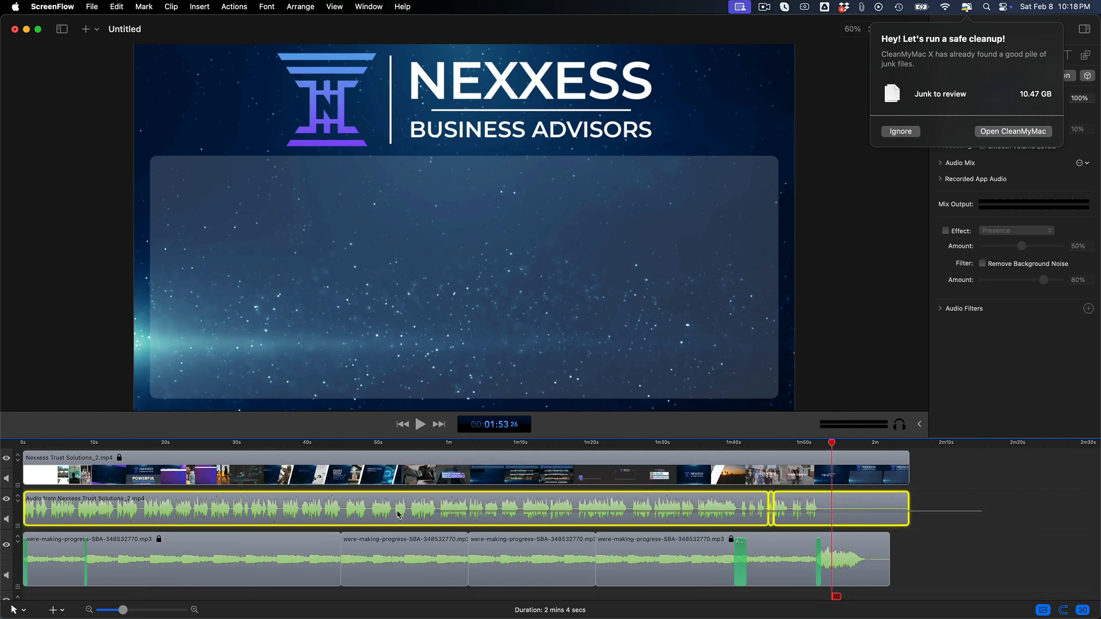
right_click(226, 509)
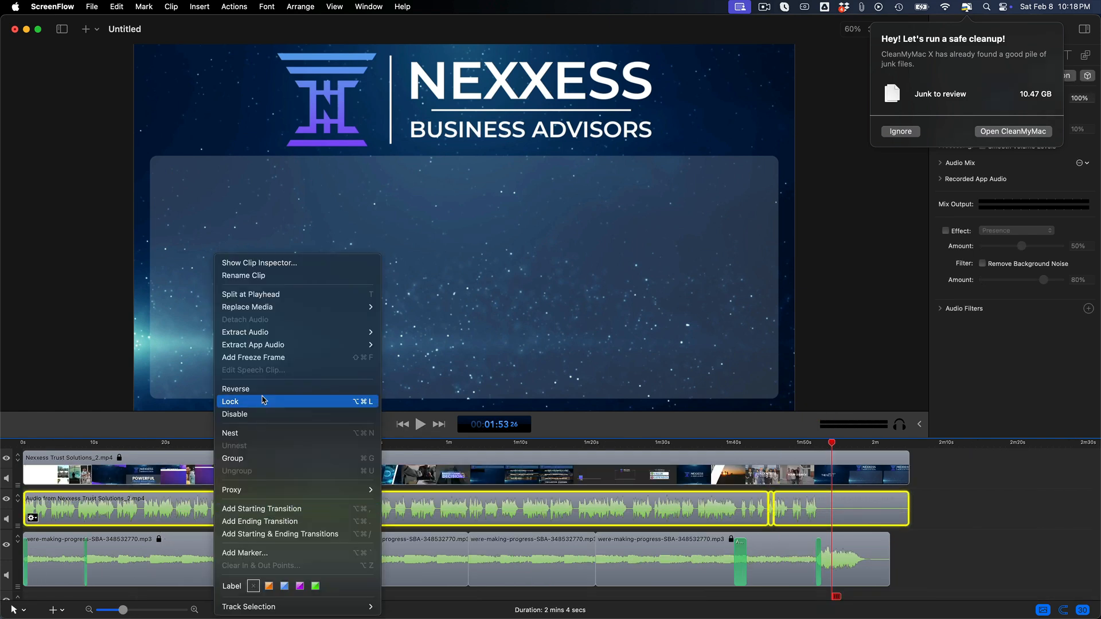
left_click(237, 458)
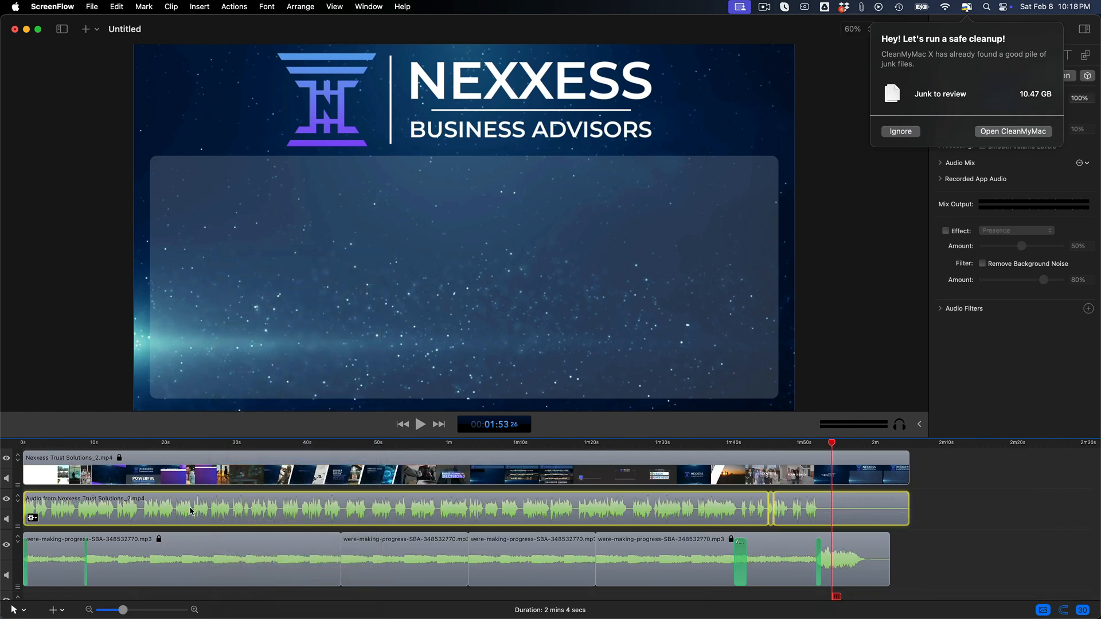
right_click(193, 509)
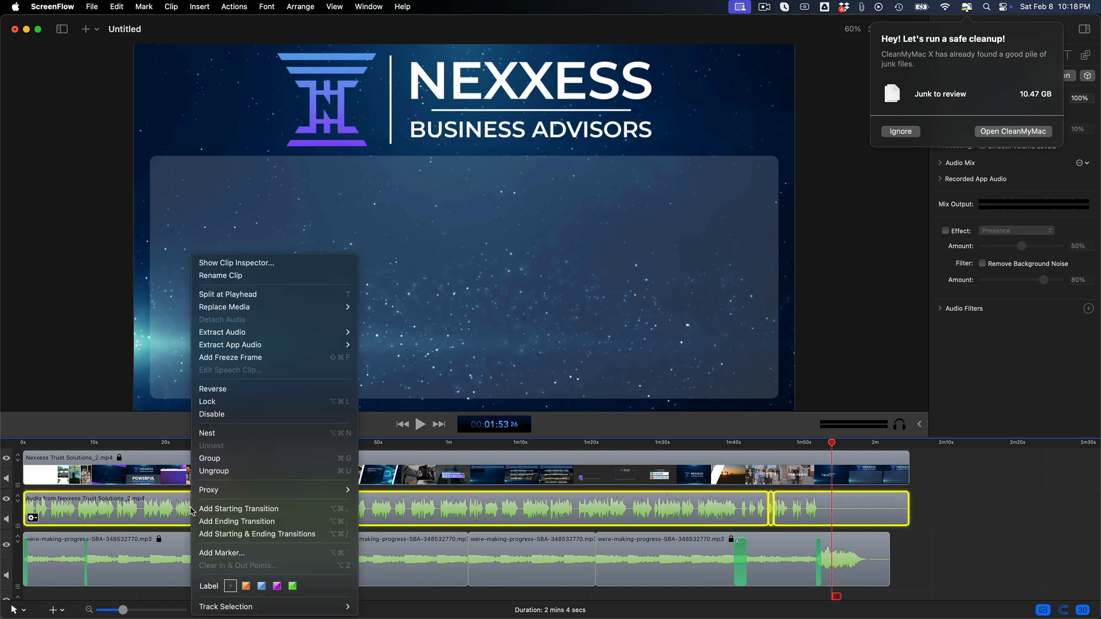
left_click(217, 402)
left_click(961, 477)
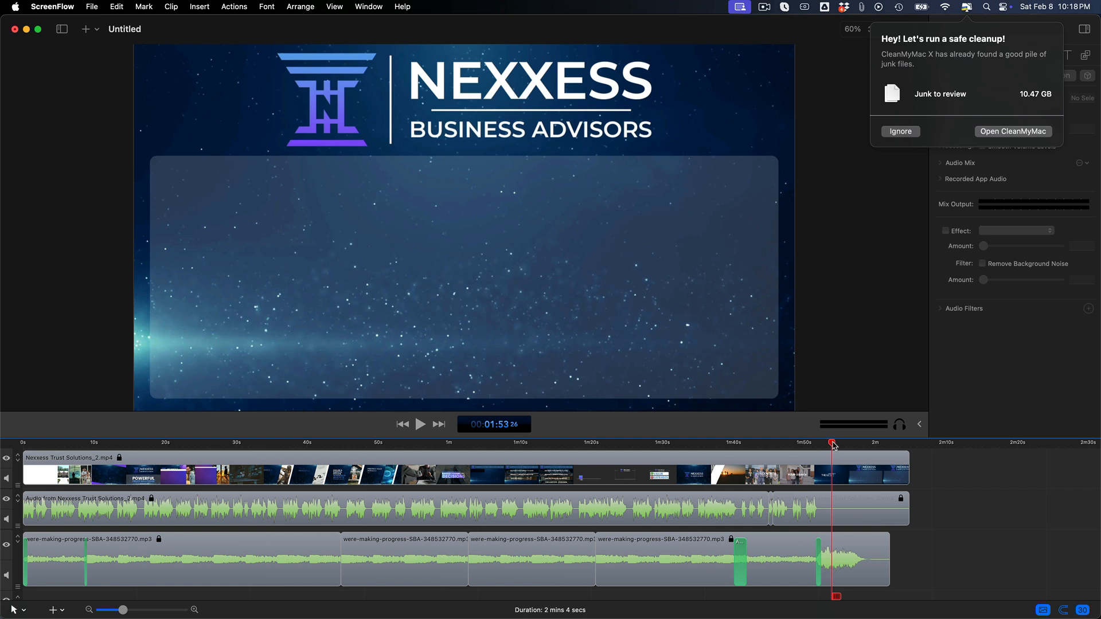
- Place the playhead at 1 minute 54 seconds 2 frames, ignore the CleanMyMac cleanup notification, and leave no clip selected
left_click_drag(832, 443, 834, 444)
left_click(736, 474)
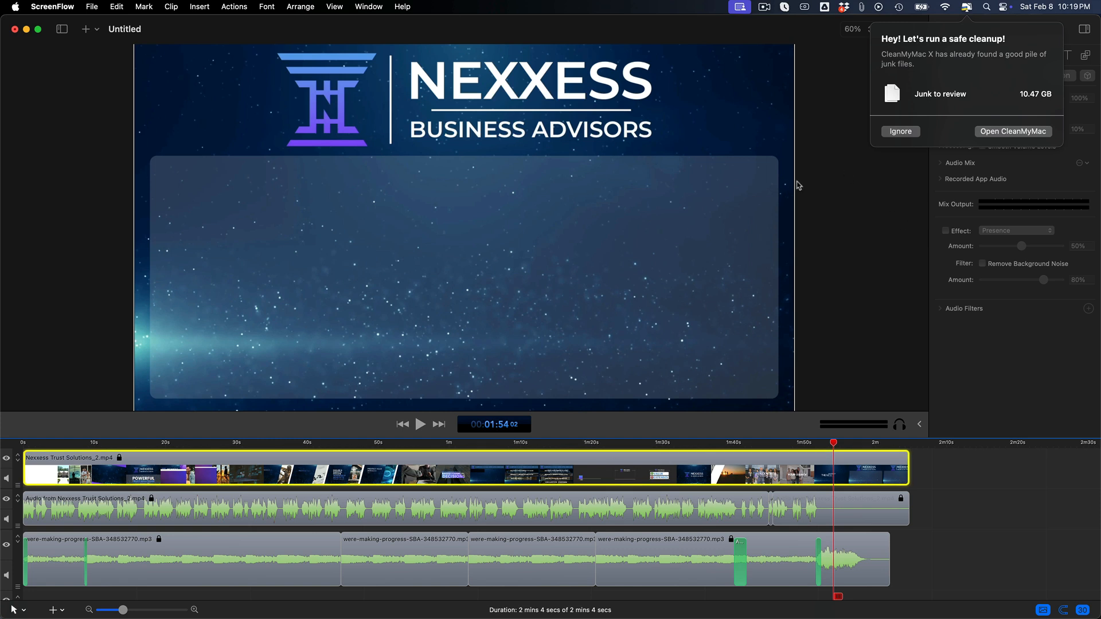
left_click(904, 133)
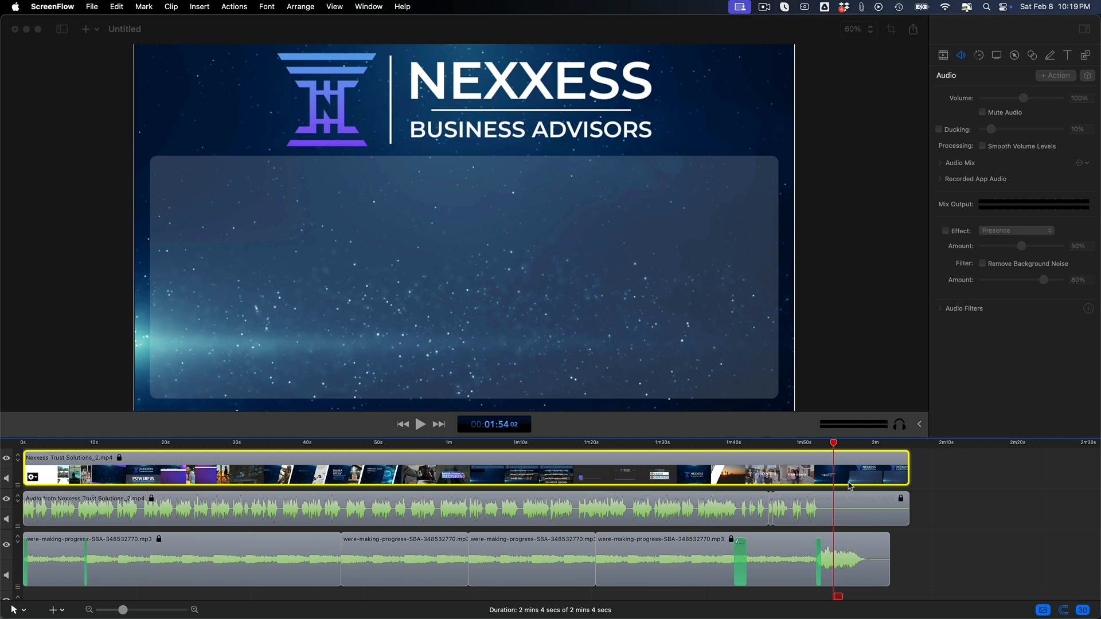
left_click(931, 478)
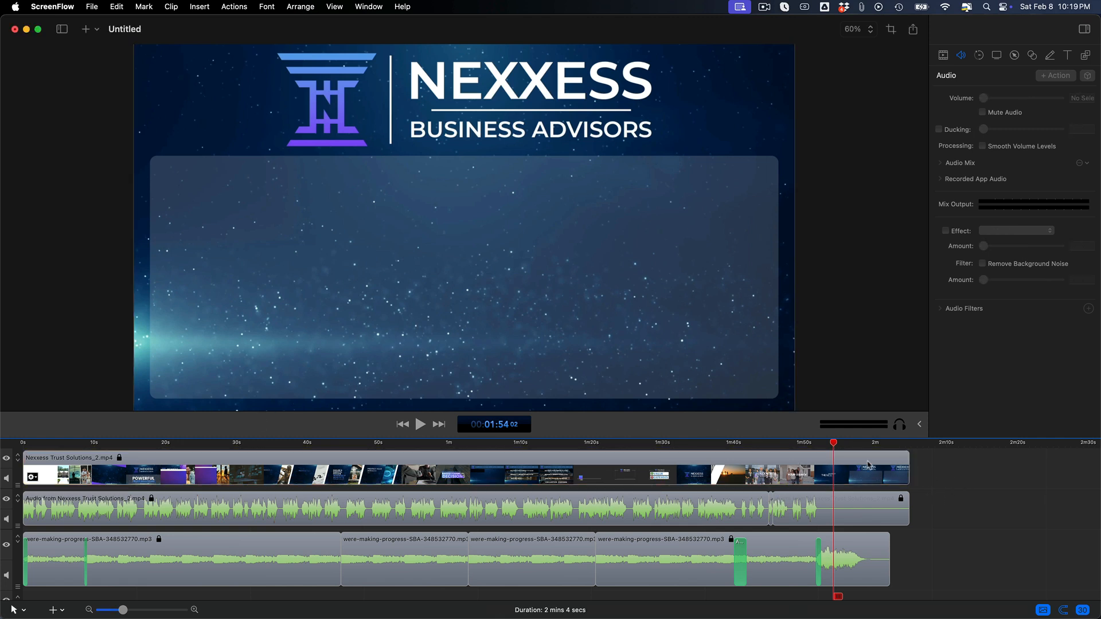